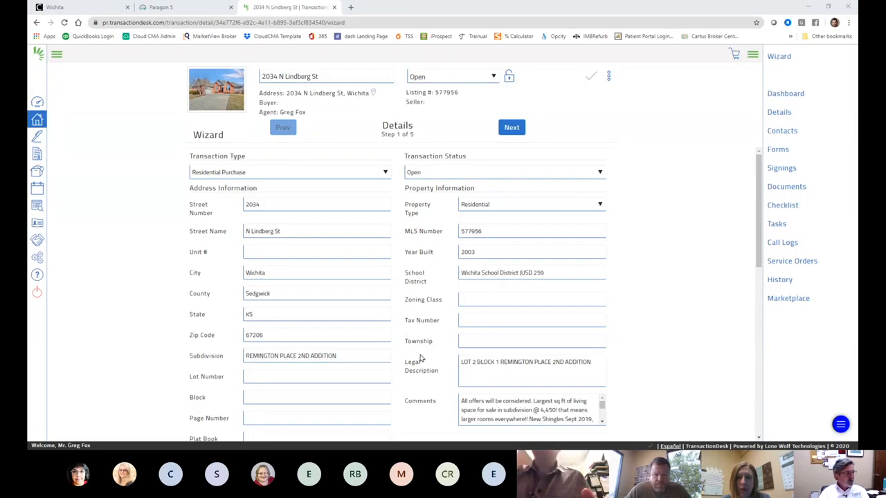
Step: Enter a purchase price of 225000 and a deposit of 1000.00 in the Details step
scroll(420, 357, down, 3)
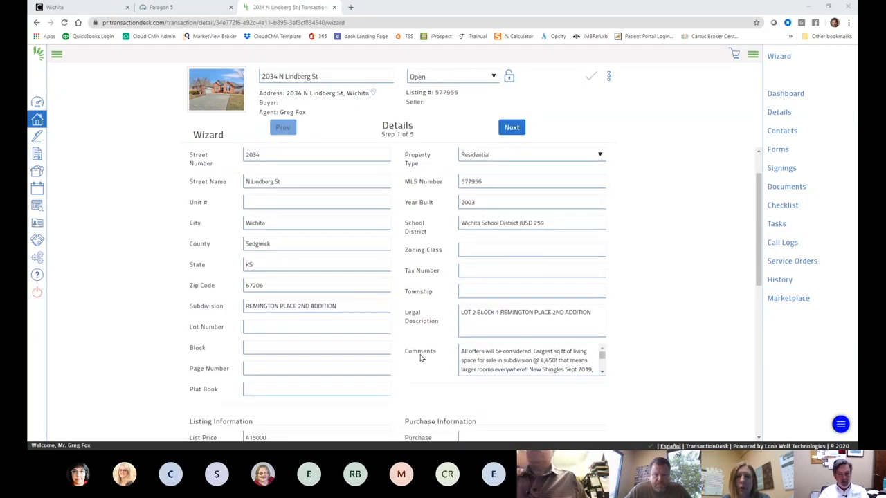
scroll(420, 358, down, 3)
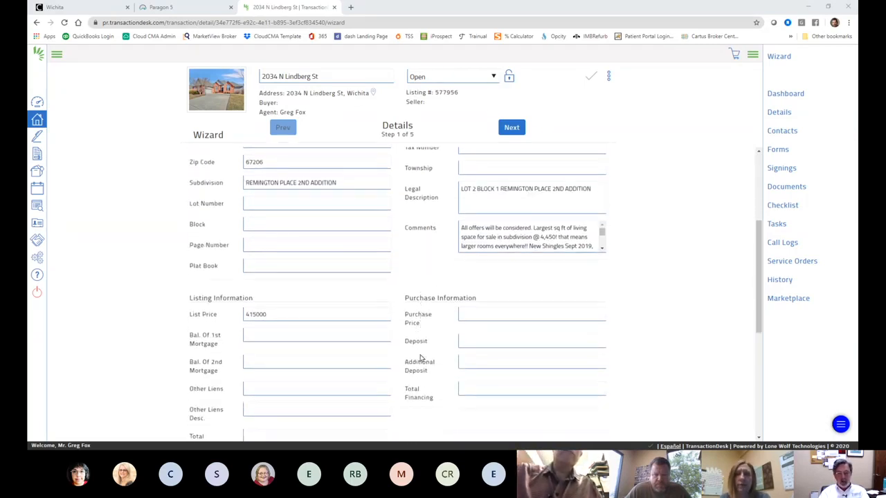
scroll(420, 358, down, 1)
scroll(420, 357, down, 2)
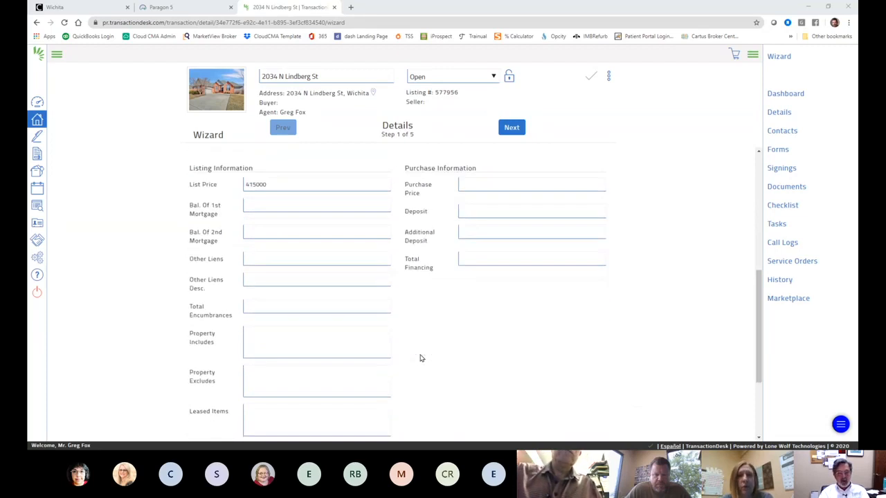
scroll(420, 358, up, 1)
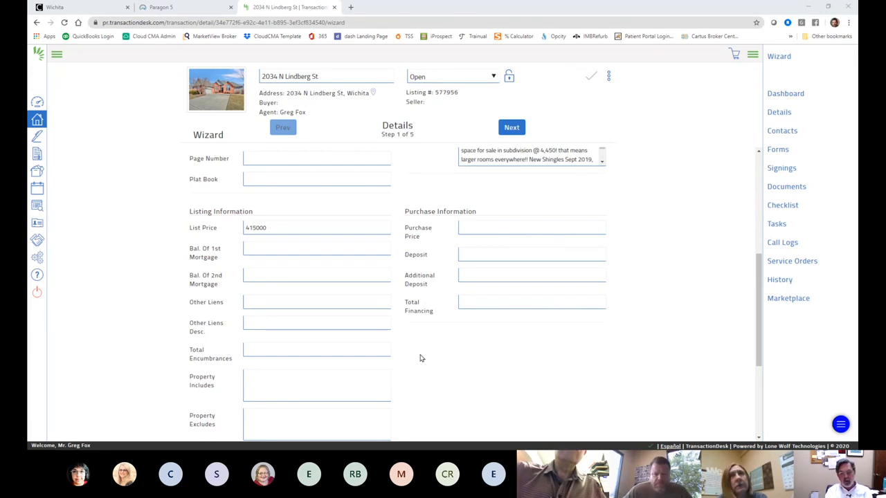
scroll(417, 357, down, 2)
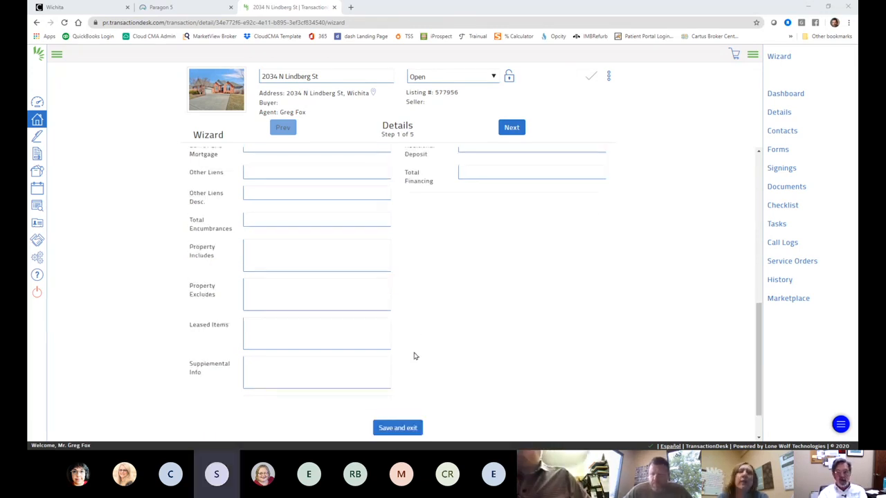
scroll(413, 356, down, 1)
scroll(414, 356, up, 7)
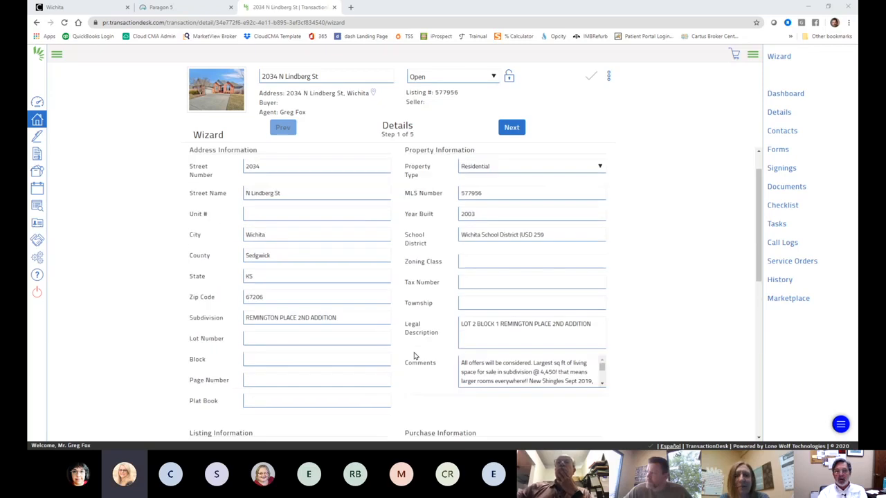
scroll(414, 356, up, 1)
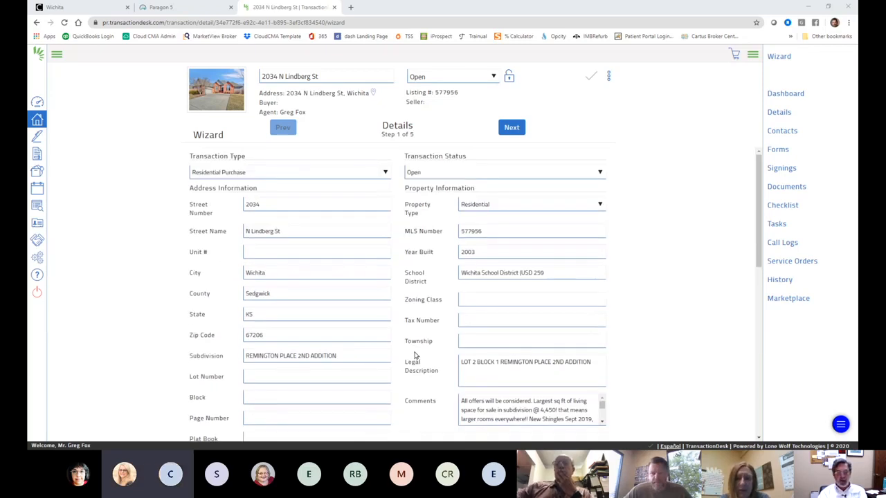
scroll(414, 356, down, 5)
click(471, 184)
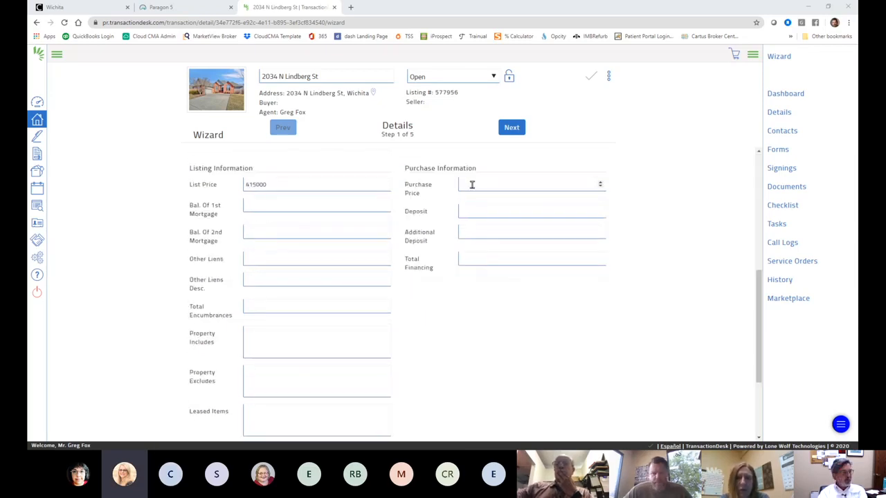
scroll(692, 210, up, 2)
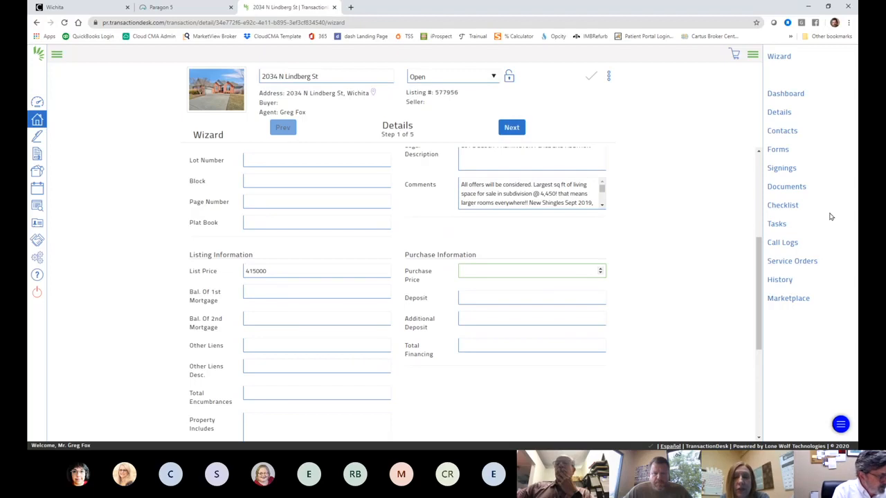
text(22)
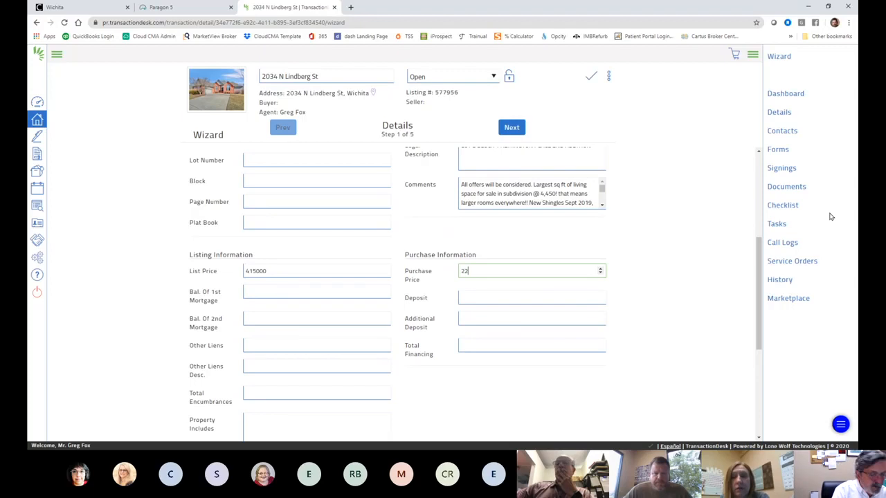
text(5000)
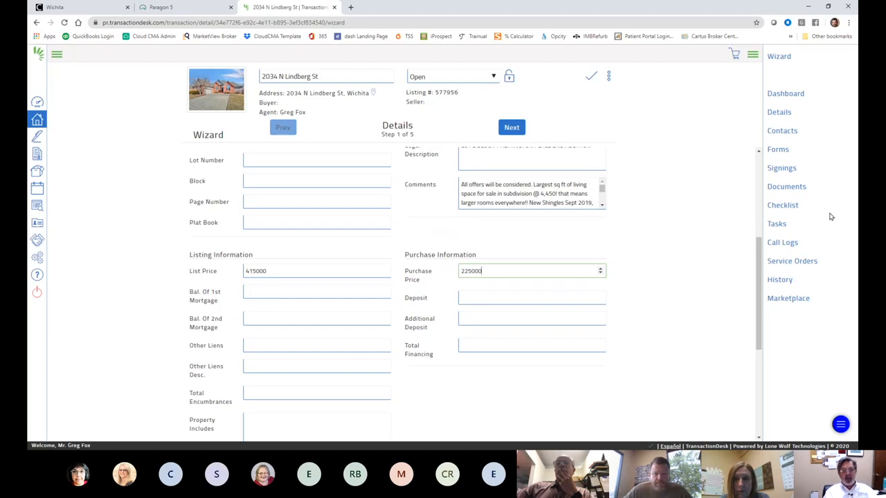
key(Tab)
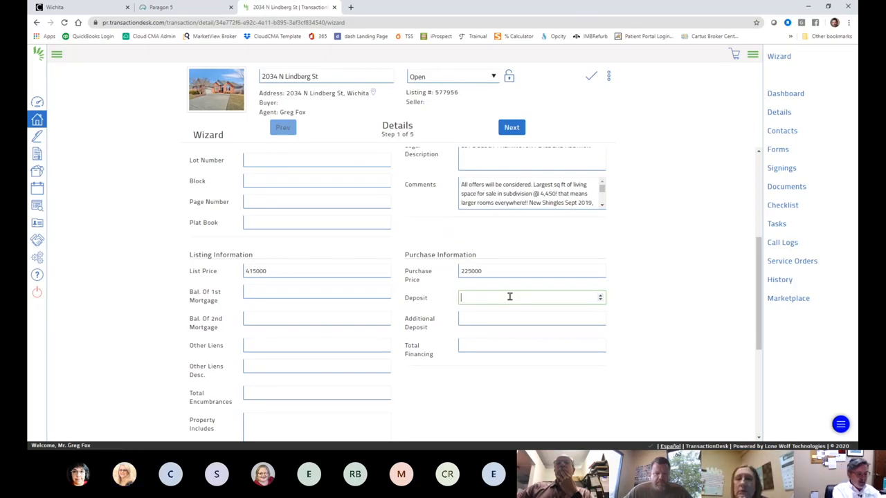
text(1000)
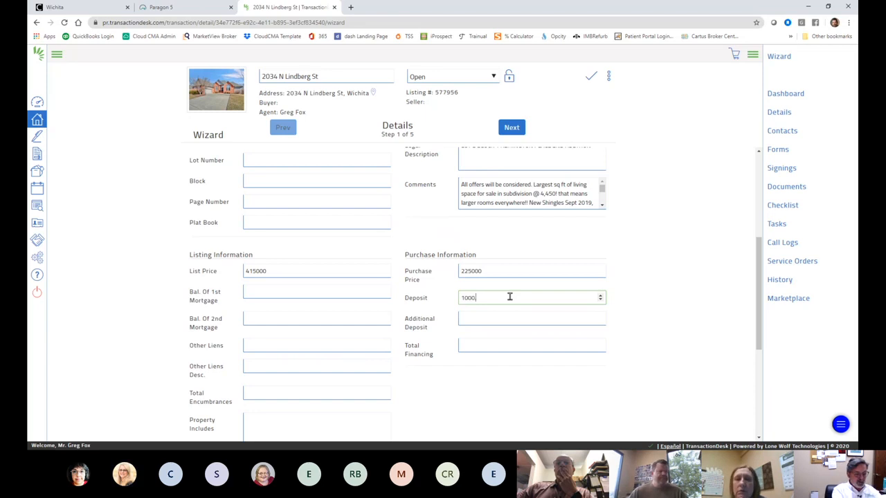
text(.00)
key(Tab)
Step: Fill in the Total Financing amount as 50.00
scroll(681, 274, up, 4)
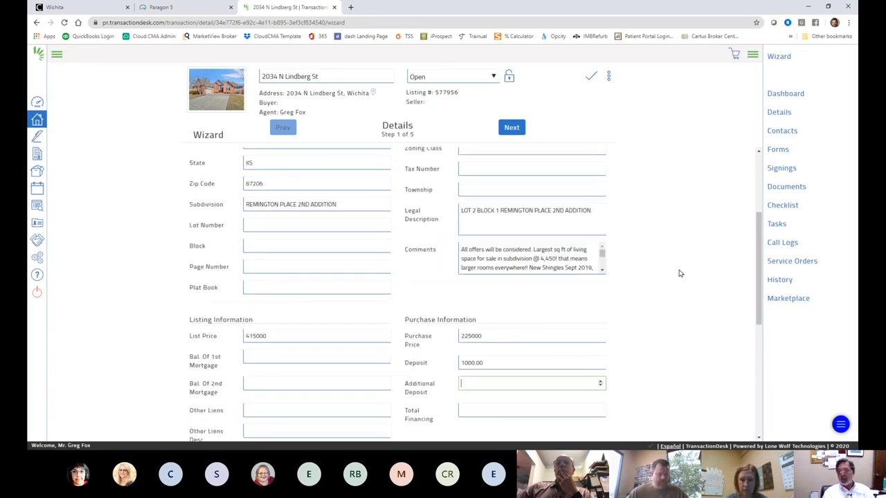
click(505, 130)
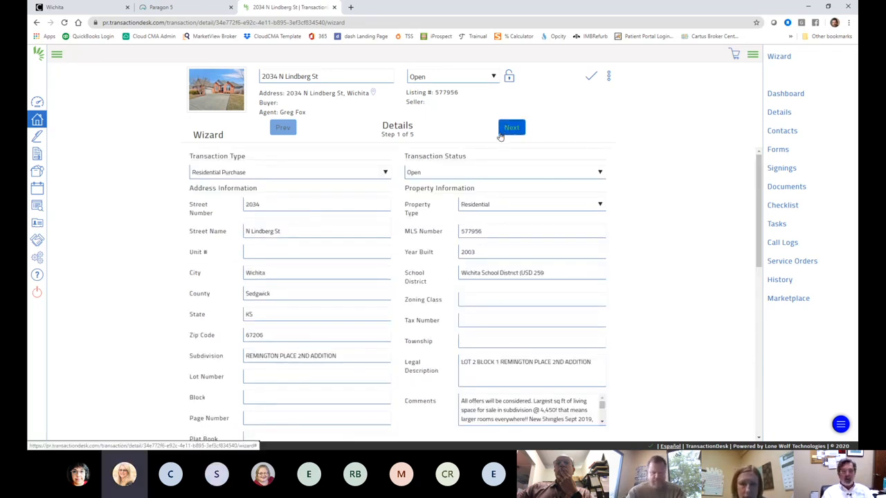
scroll(528, 152, down, 3)
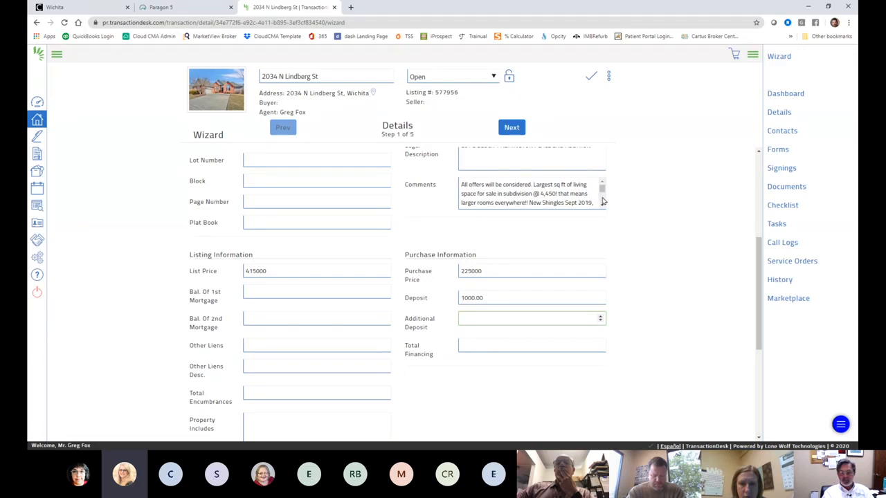
scroll(567, 194, down, 2)
scroll(657, 283, down, 3)
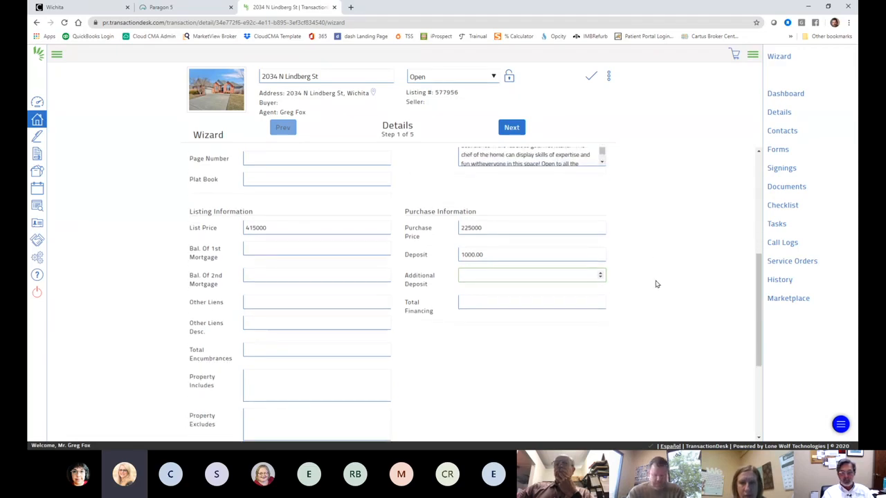
click(488, 215)
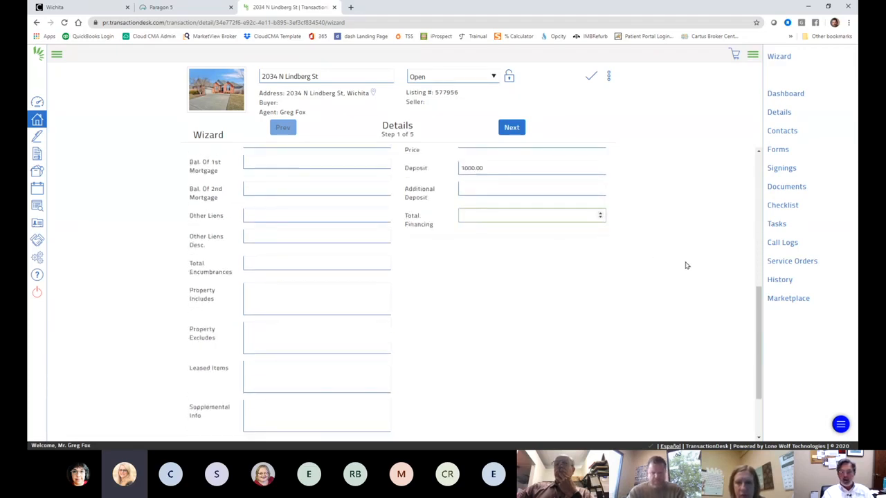
scroll(681, 265, up, 3)
scroll(677, 267, down, 1)
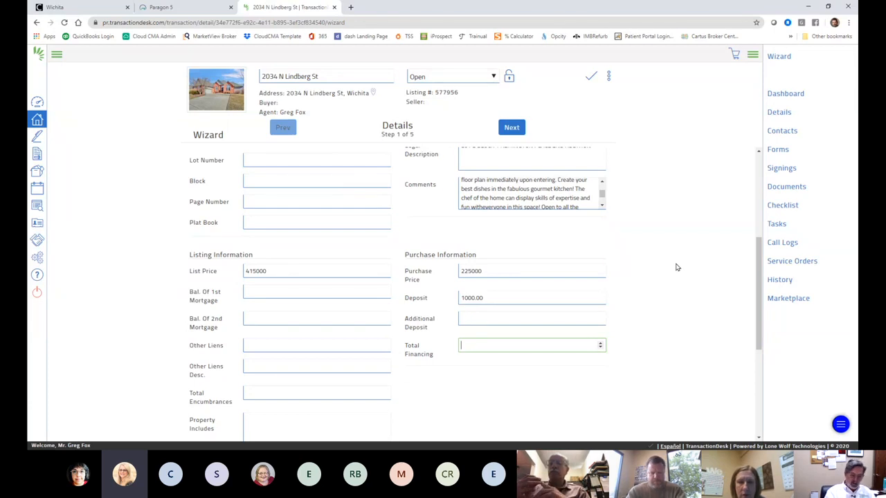
text(5000)
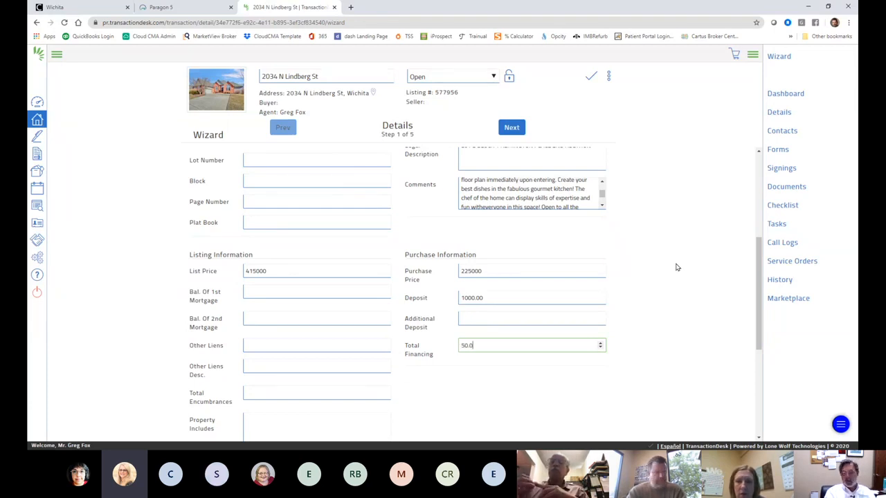
scroll(677, 267, down, 5)
scroll(580, 257, up, 6)
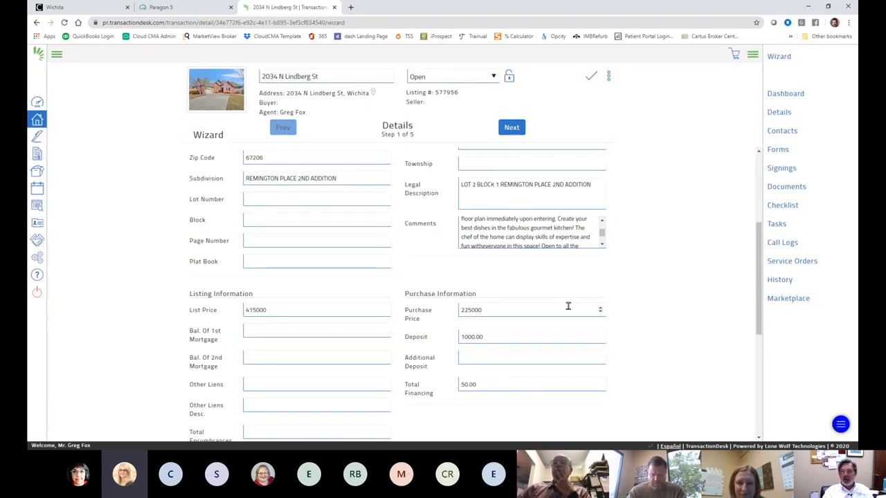
scroll(567, 306, up, 3)
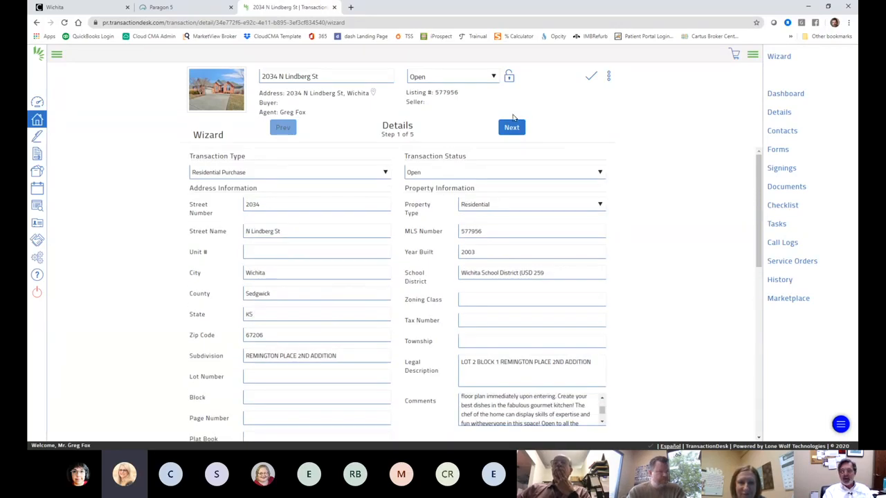
scroll(657, 243, down, 5)
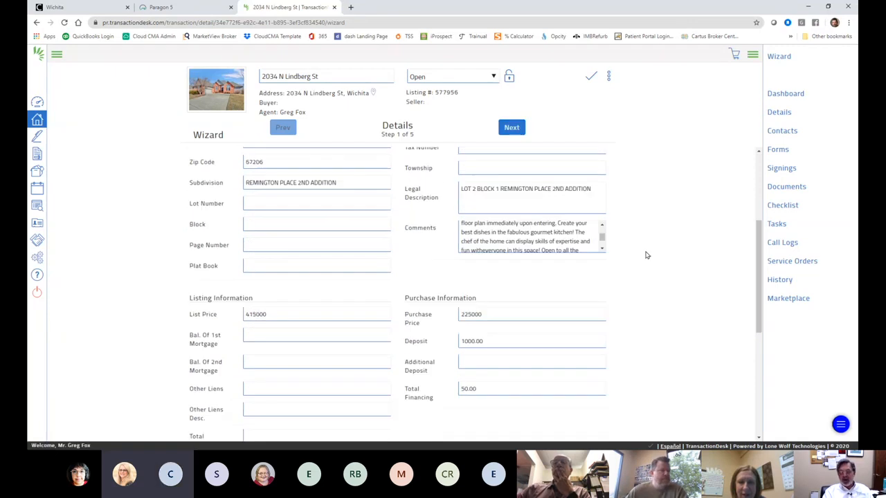
scroll(645, 255, down, 1)
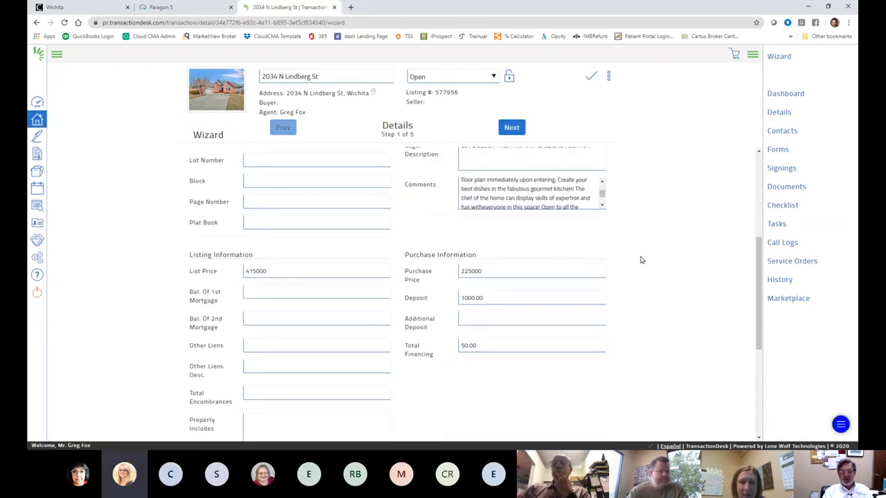
scroll(640, 260, up, 6)
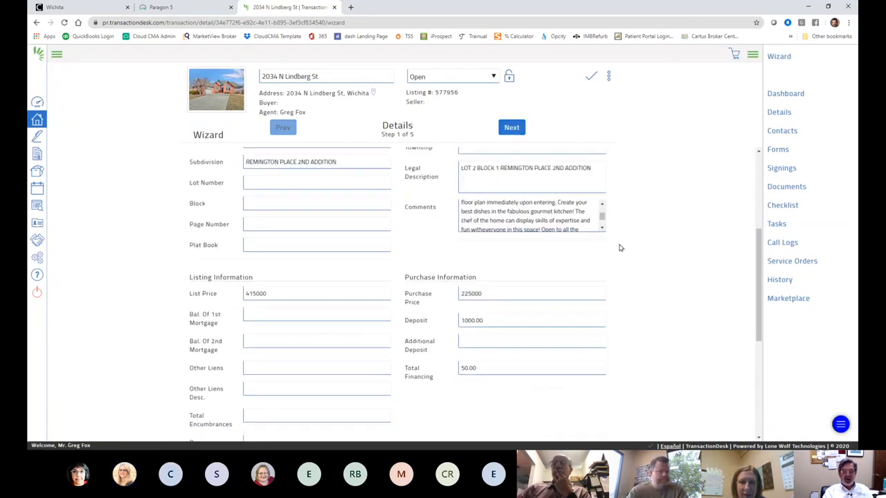
Step: Move to the Transaction Dates step and set the Application Date to 05/14/2020
click(511, 129)
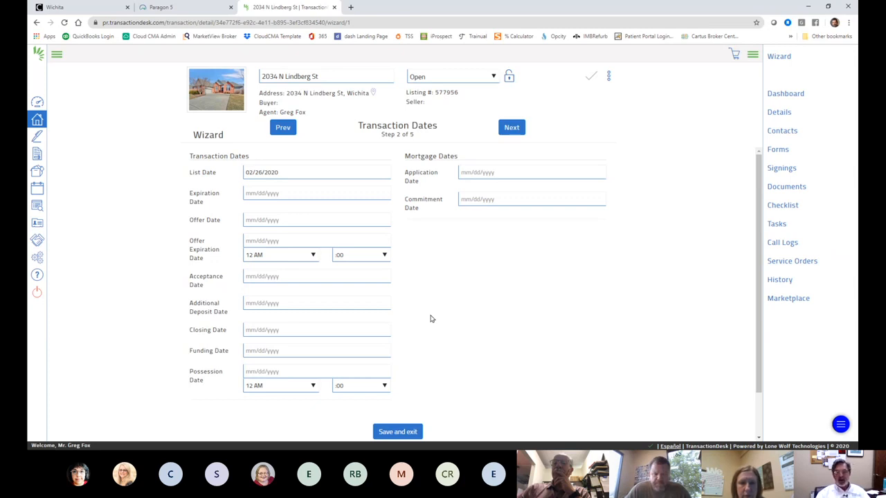
click(485, 171)
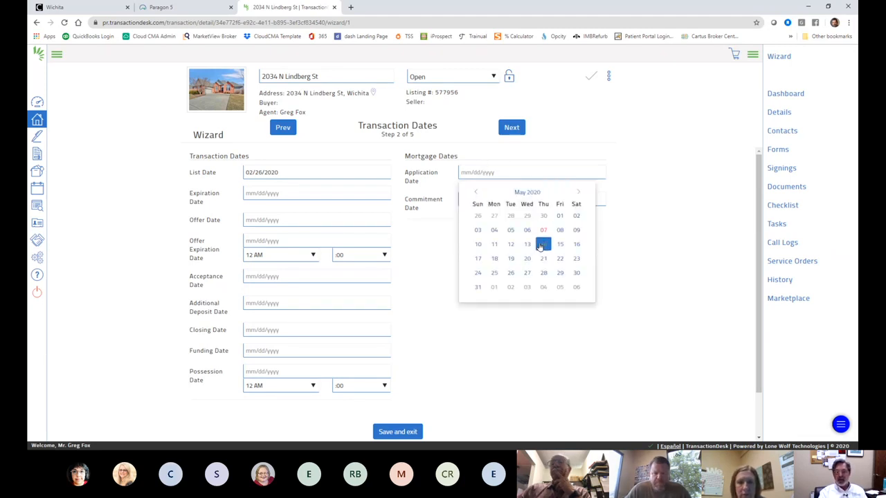
click(540, 245)
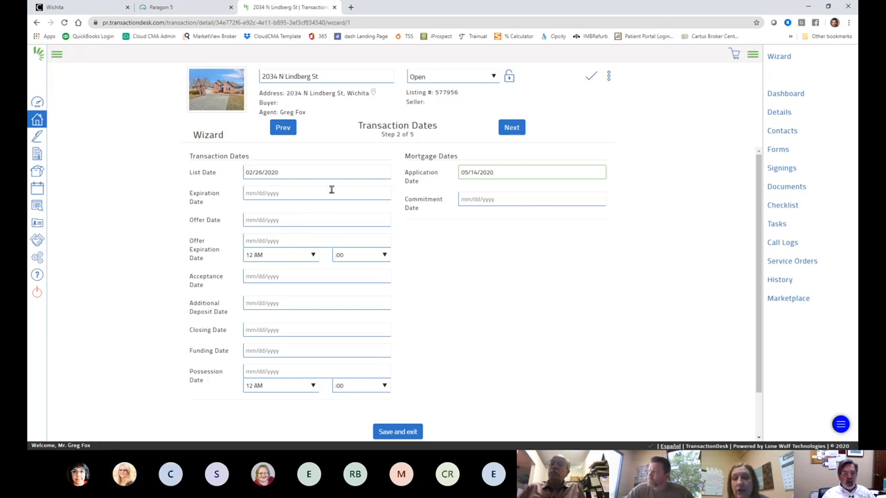
Step: Set both the Acceptance Date and Offer Date to 05/07/2020
click(283, 276)
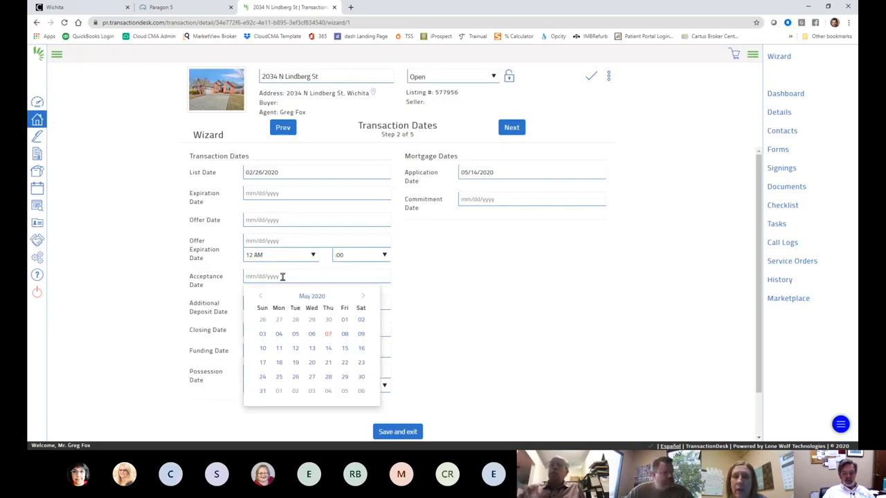
click(328, 334)
click(254, 220)
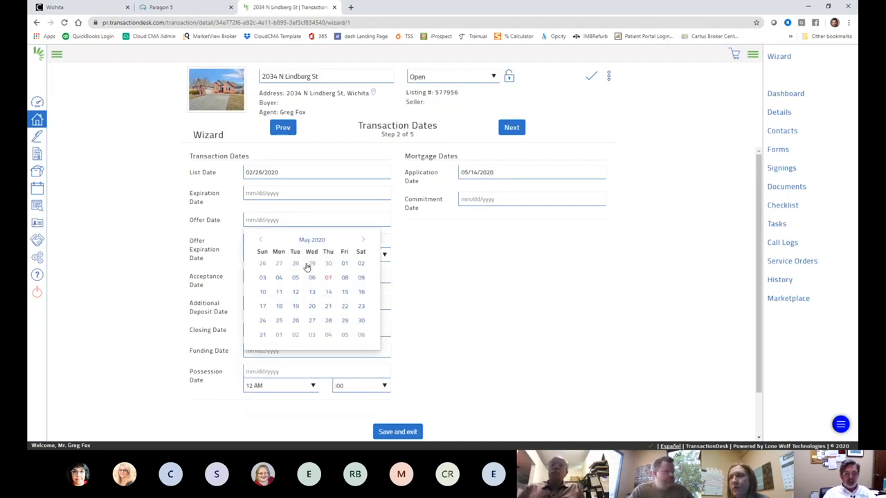
click(328, 280)
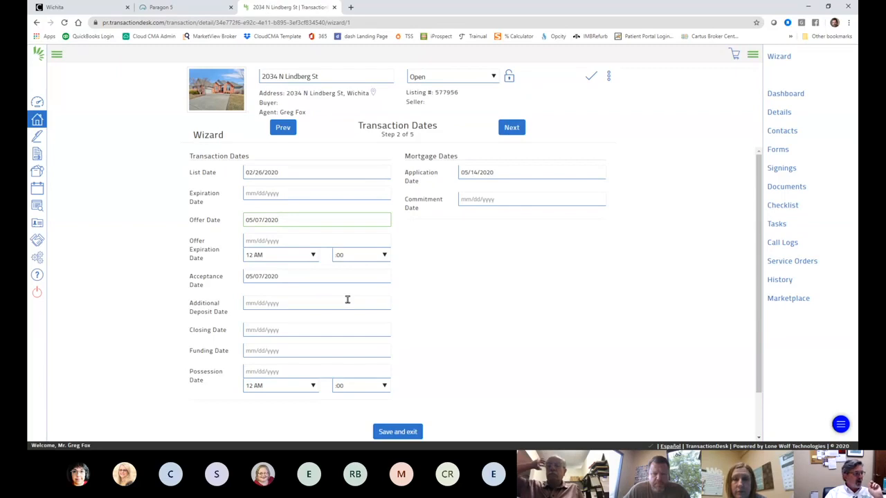
Step: Set the Closing Date to 06/08/2020 and the possession time to 12 PM
click(288, 330)
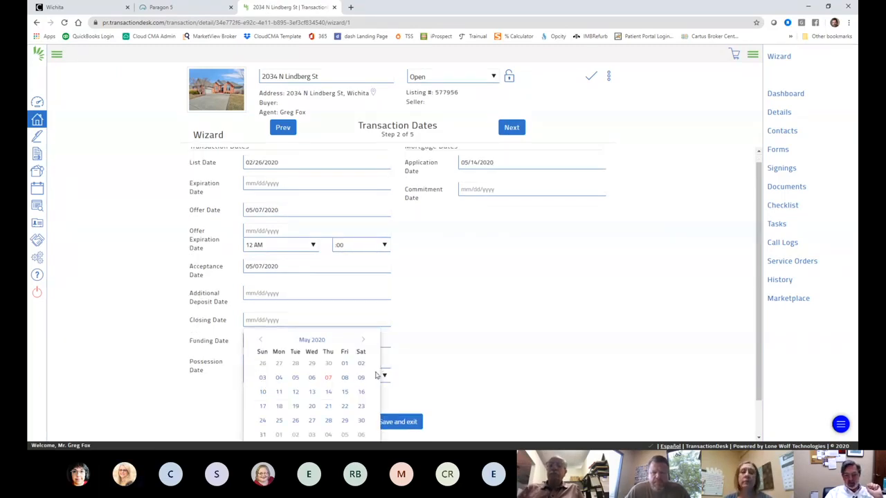
scroll(379, 372, down, 1)
click(362, 299)
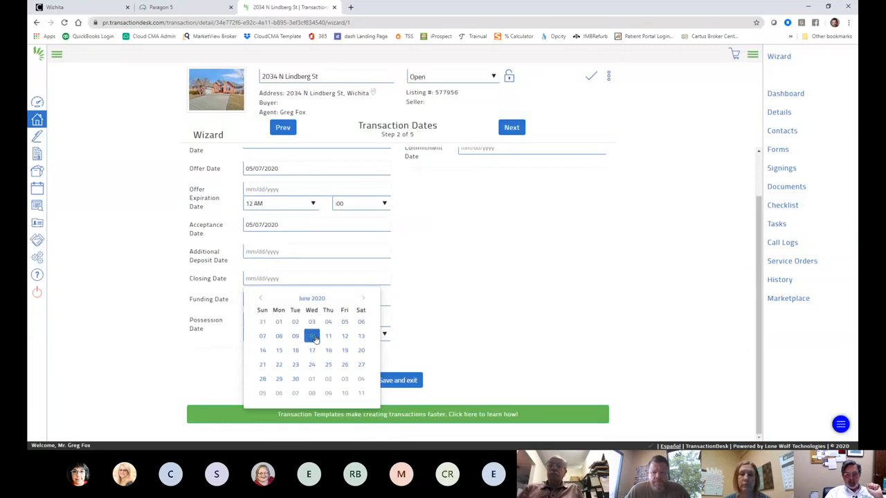
click(279, 336)
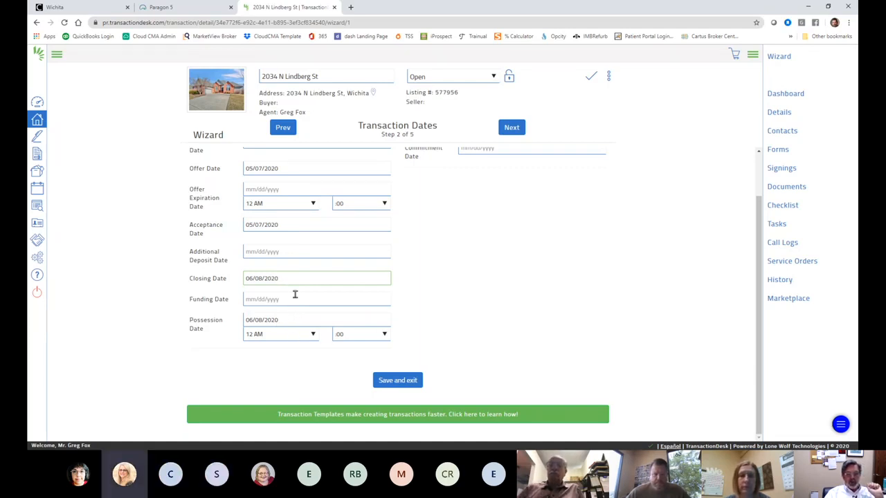
click(314, 334)
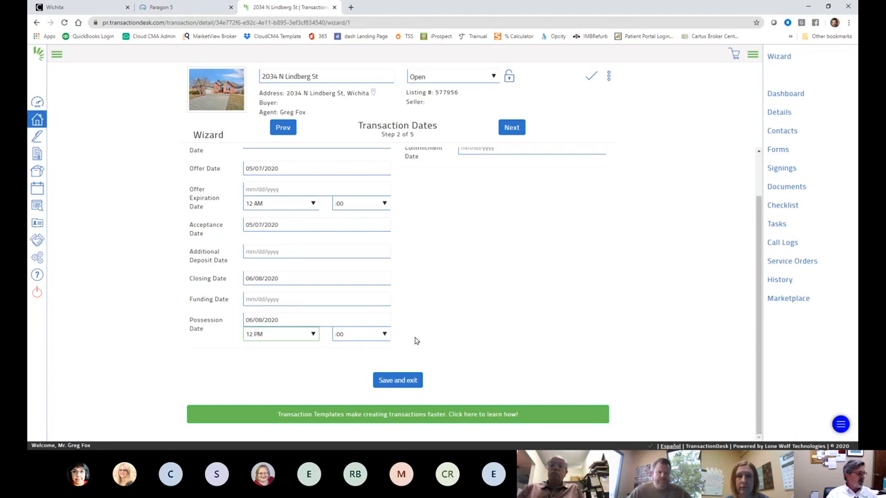
scroll(503, 286, up, 2)
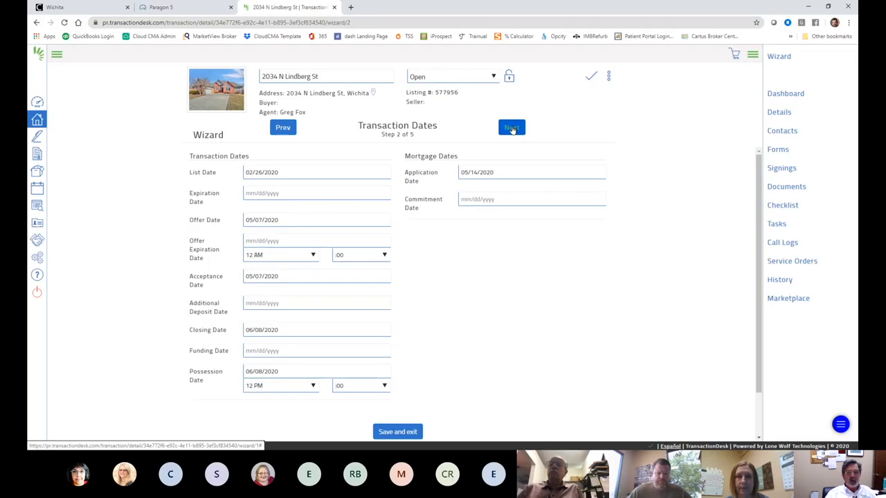
Step: Advance to the Contacts step and bring up the add-contact options
click(512, 128)
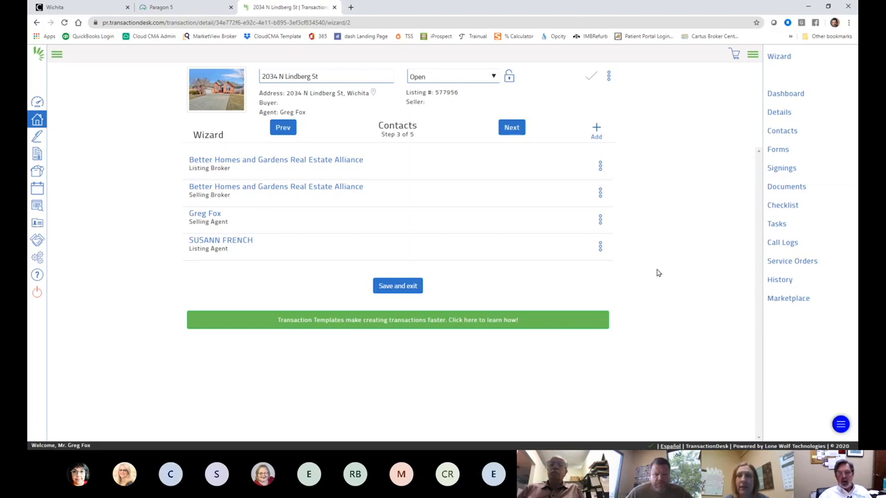
click(596, 130)
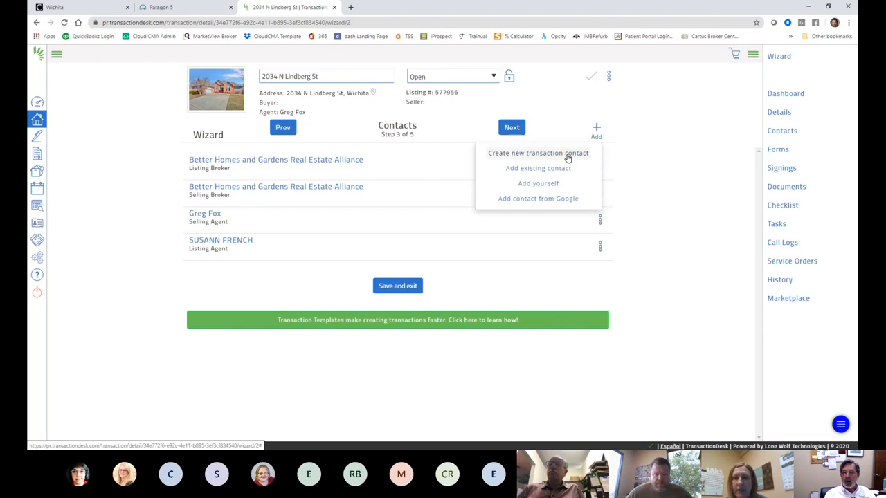
Step: Create a new Buyer contact, entering the buyer's first name, last name and e-mail
click(571, 153)
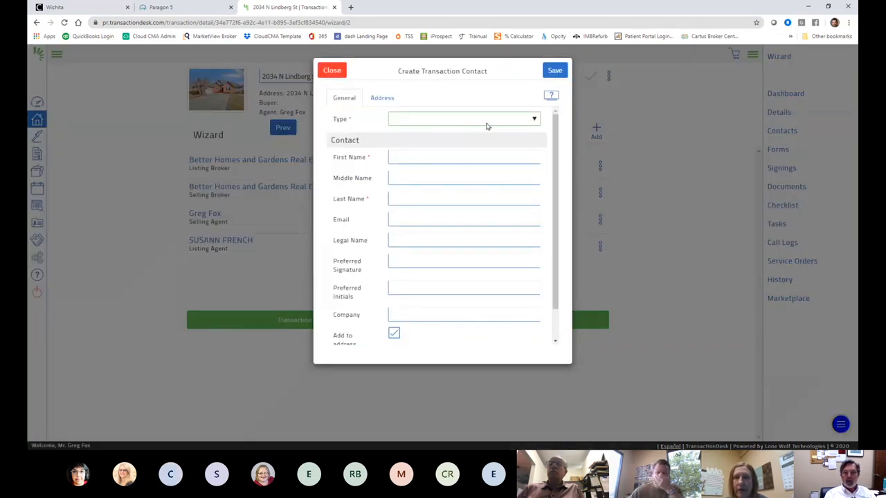
click(460, 160)
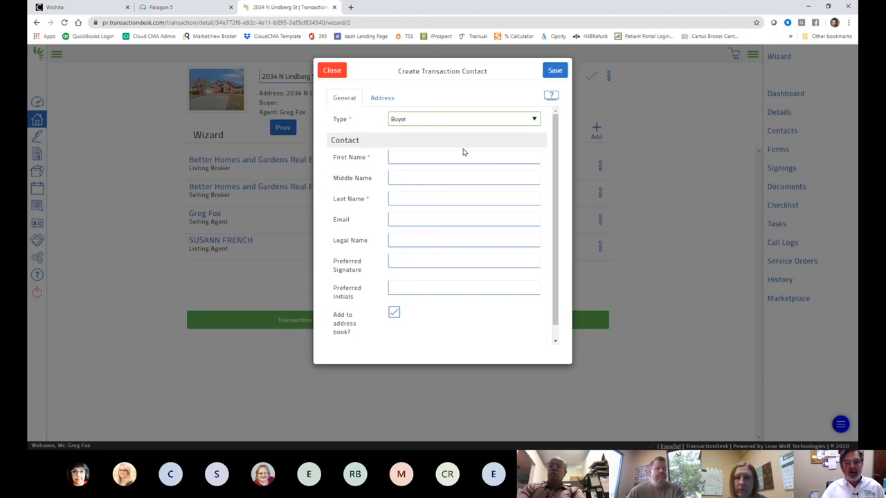
click(429, 157)
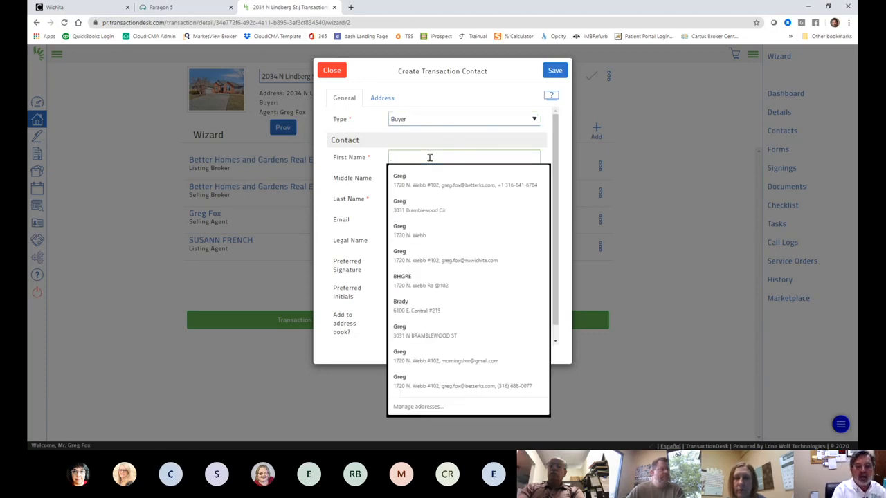
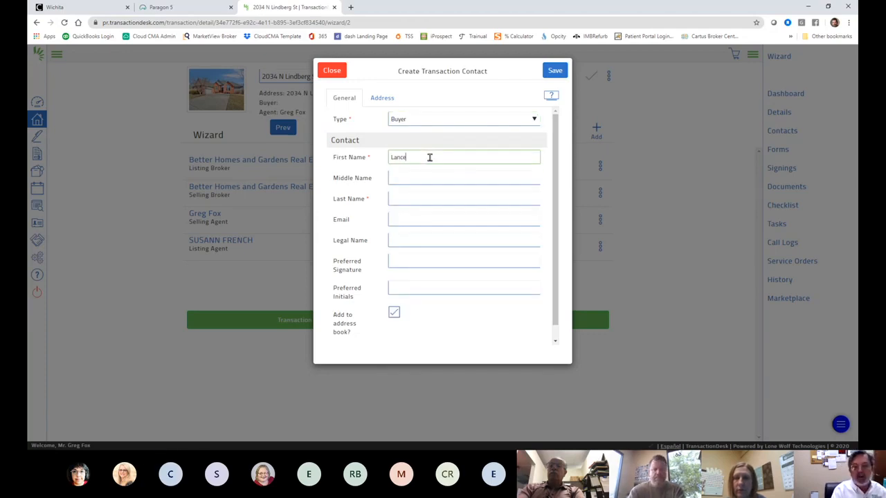
key(Tab)
key(Tab)
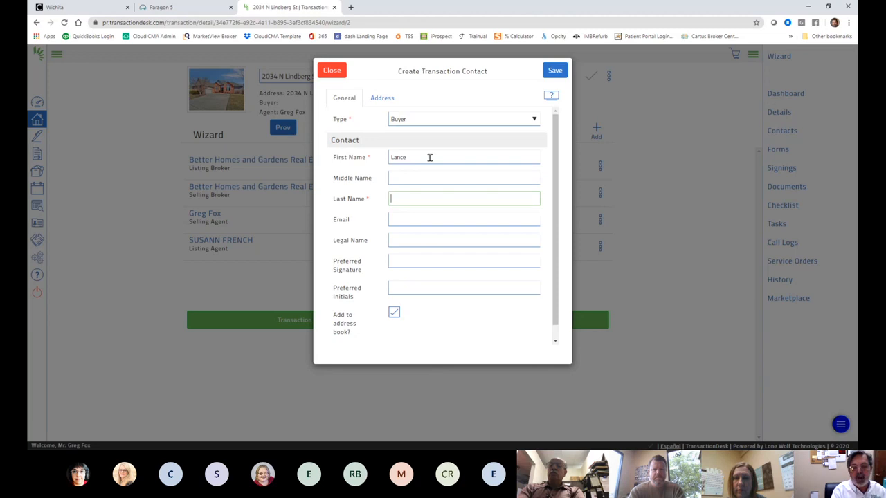
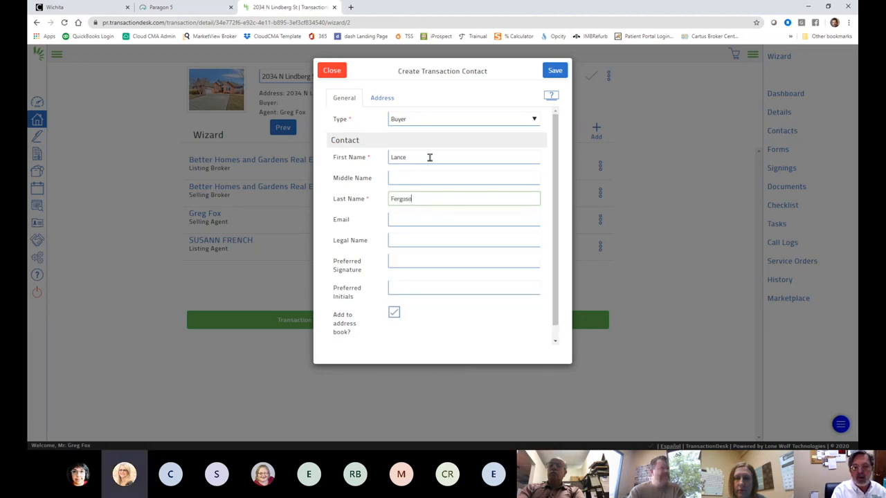
key(Tab)
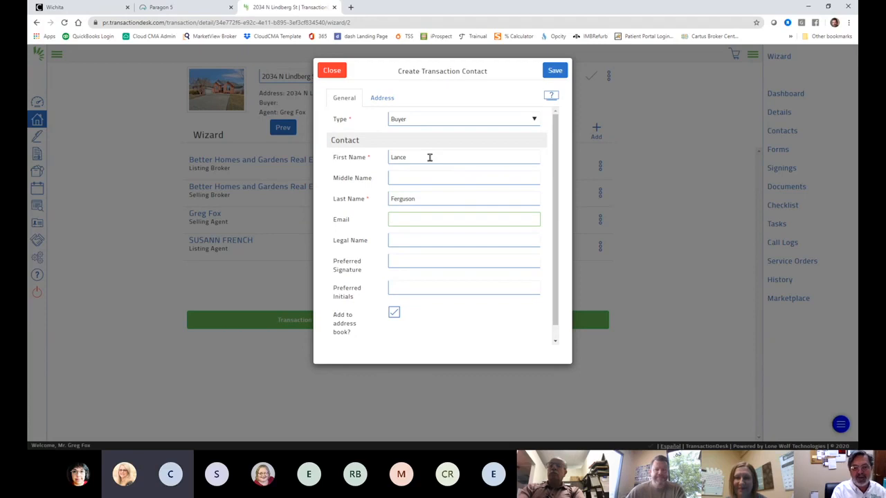
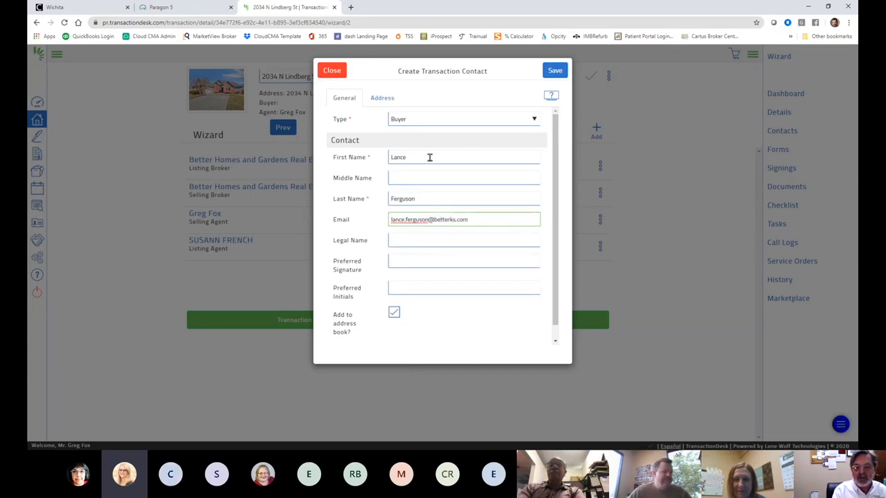
key(Tab)
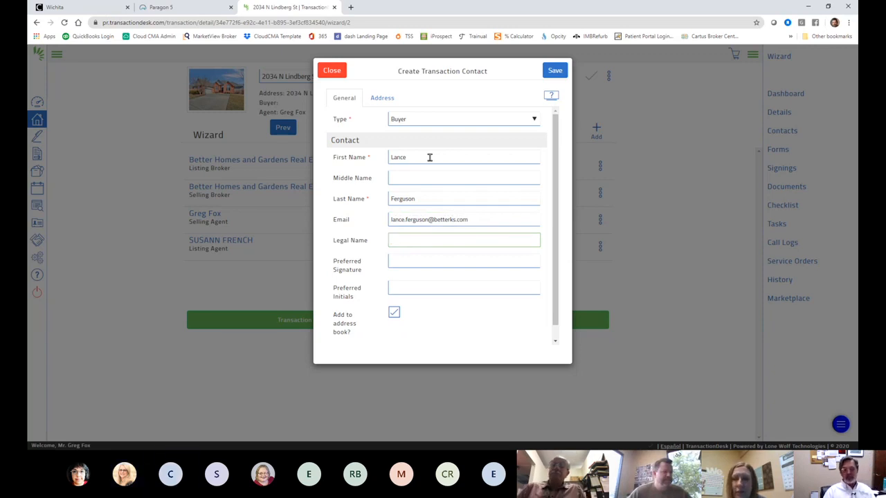
scroll(436, 312, down, 1)
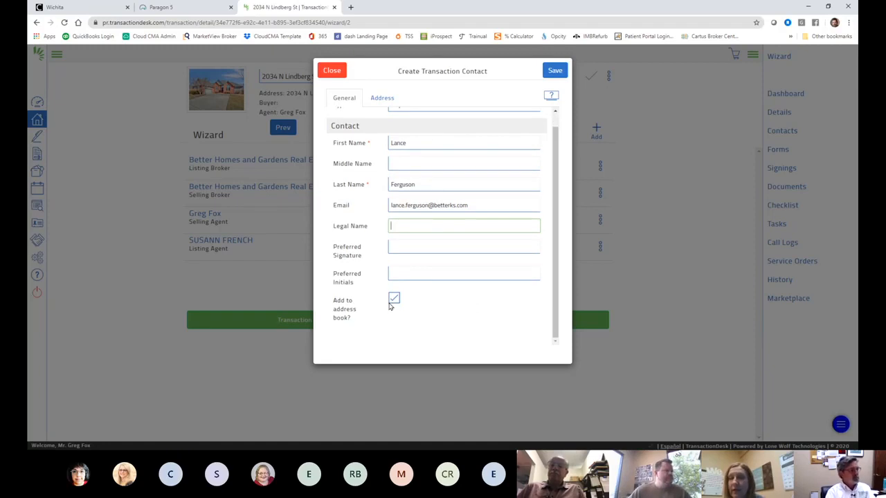
scroll(414, 284, up, 1)
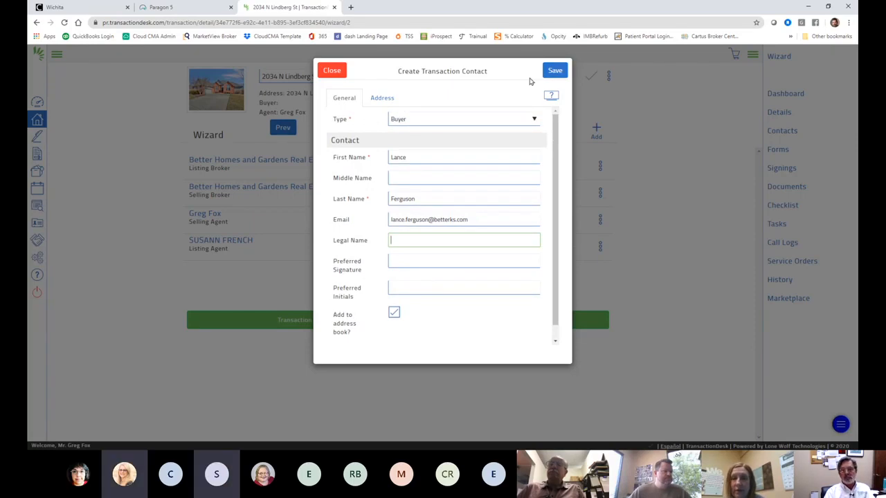
Step: Save the Buyer contact and begin another new transaction contact
click(556, 72)
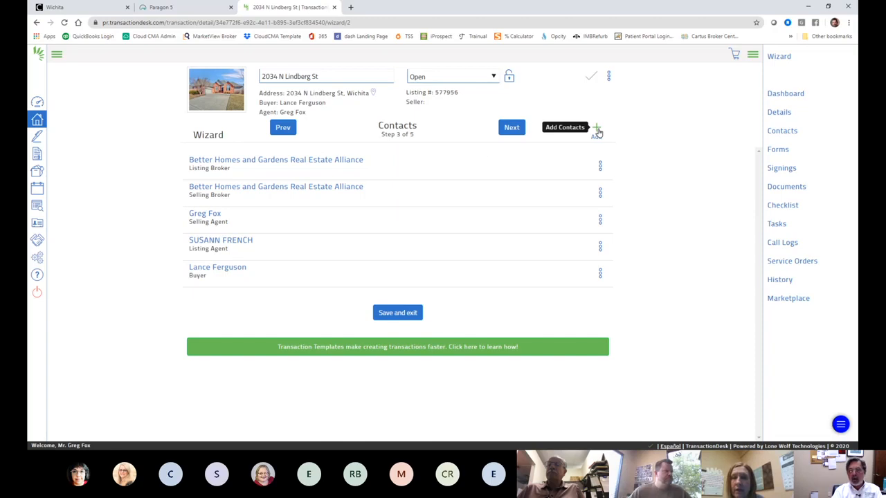
click(597, 129)
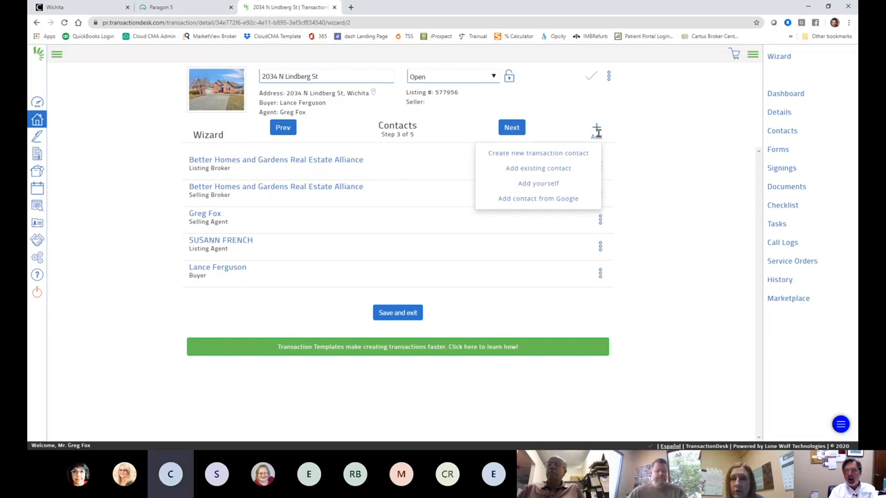
click(547, 153)
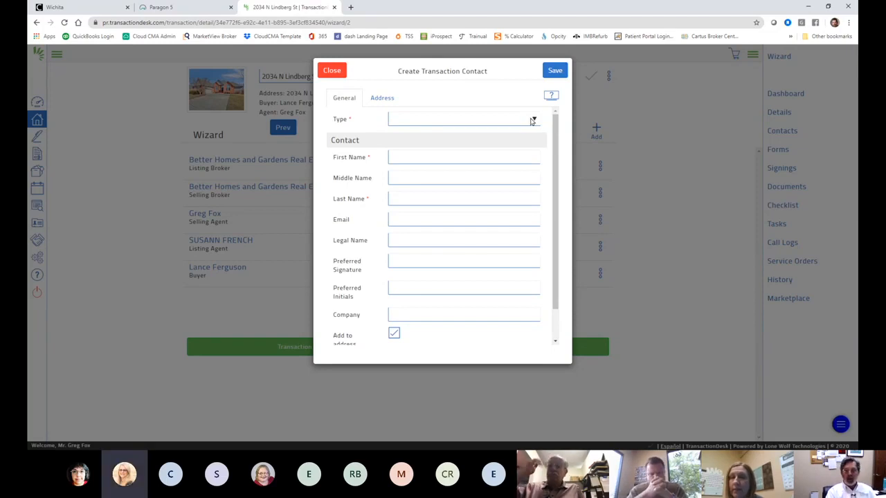
Step: Make the new contact a Seller, enter the seller's first name, and save it
click(438, 248)
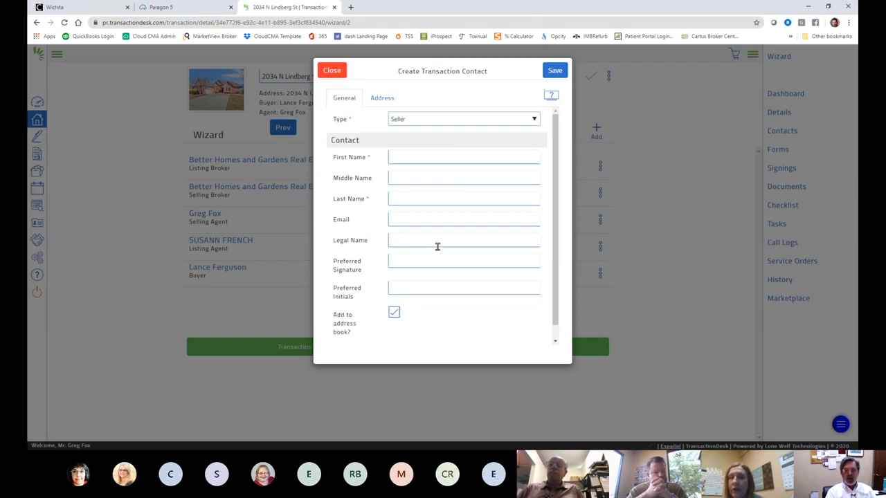
click(402, 157)
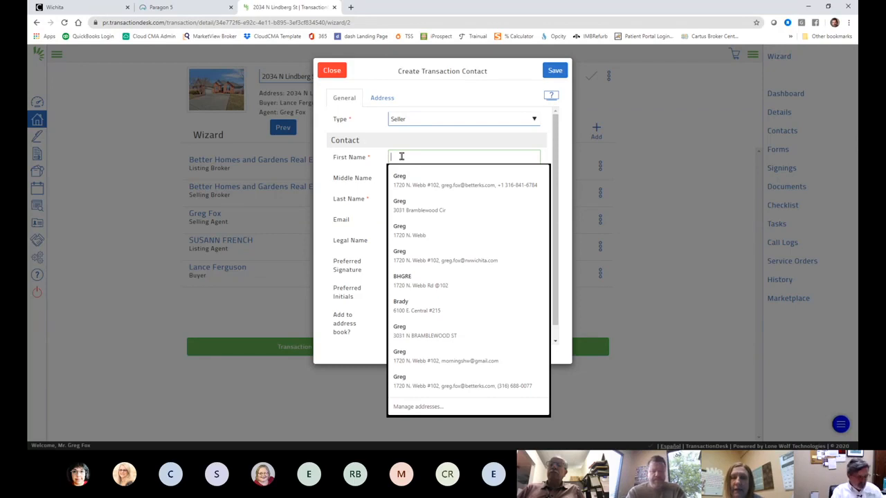
text(c)
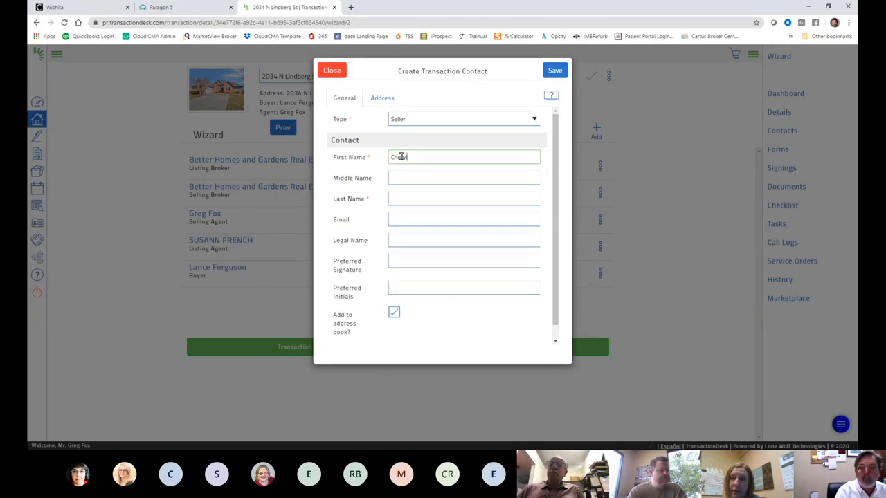
text(heryl)
key(Tab)
key(Tab)
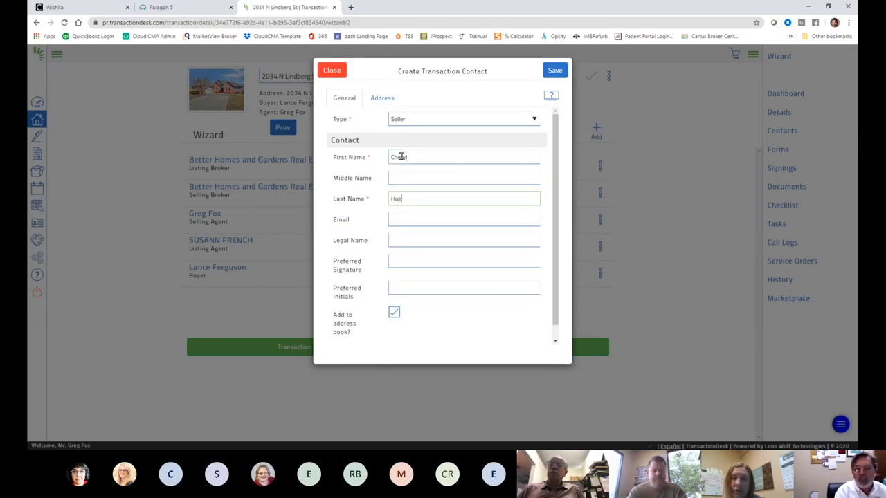
key(Tab)
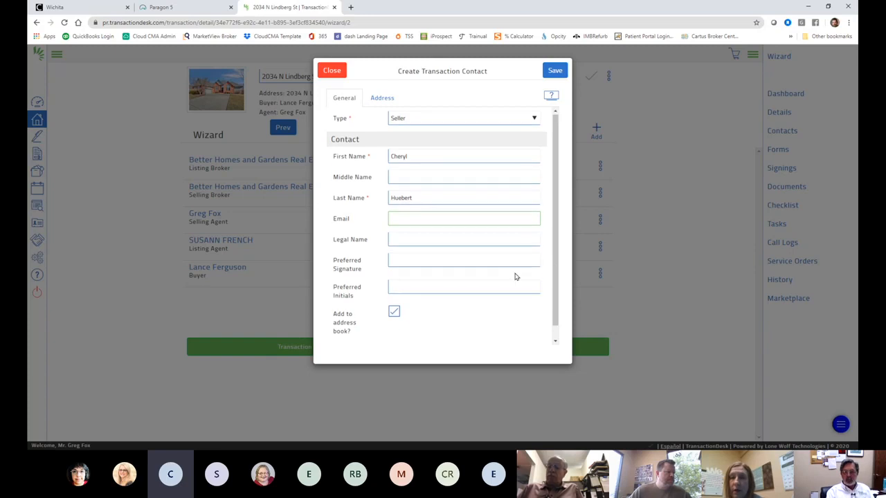
scroll(514, 275, down, 1)
scroll(516, 271, up, 1)
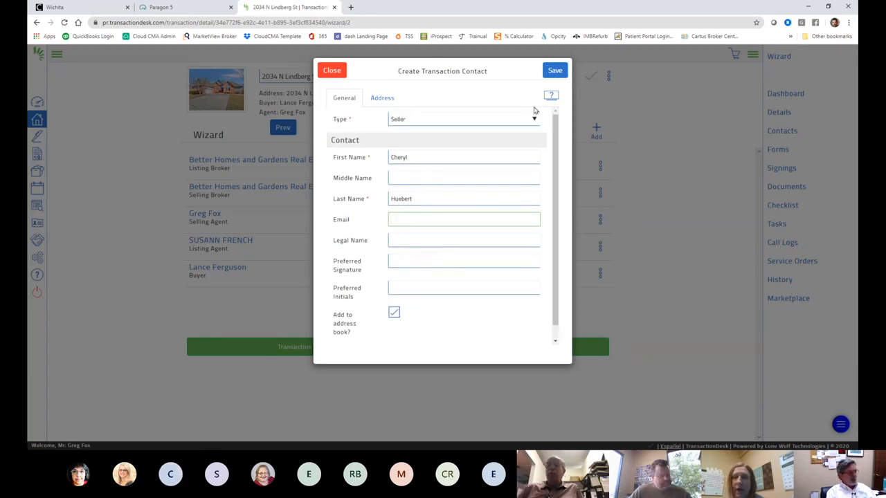
click(551, 76)
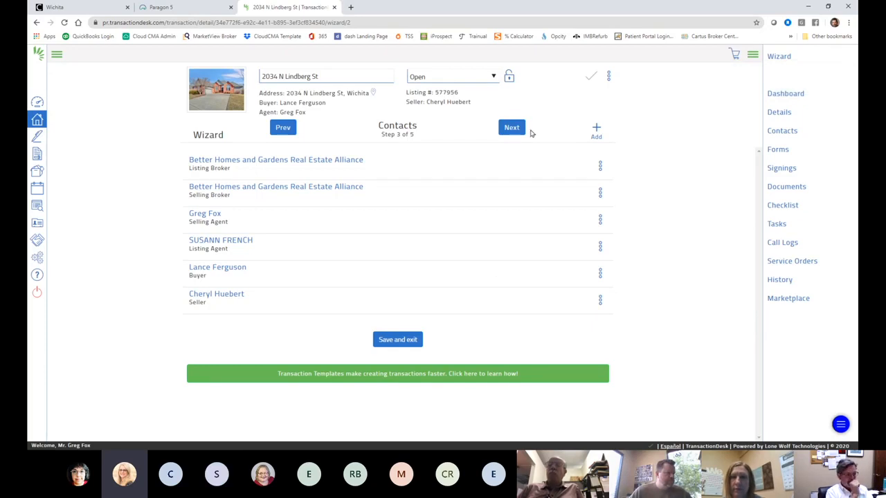
Step: Check the Seller entry's options without changes, then advance to the Forms step
click(600, 301)
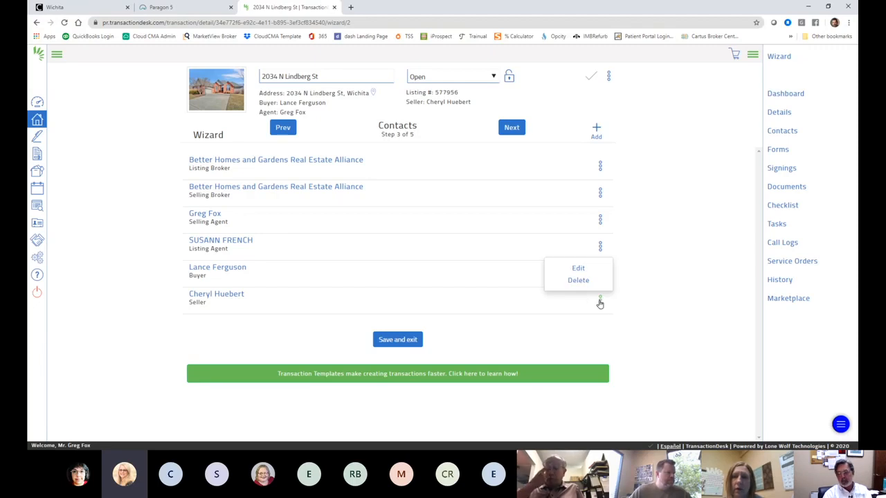
click(599, 303)
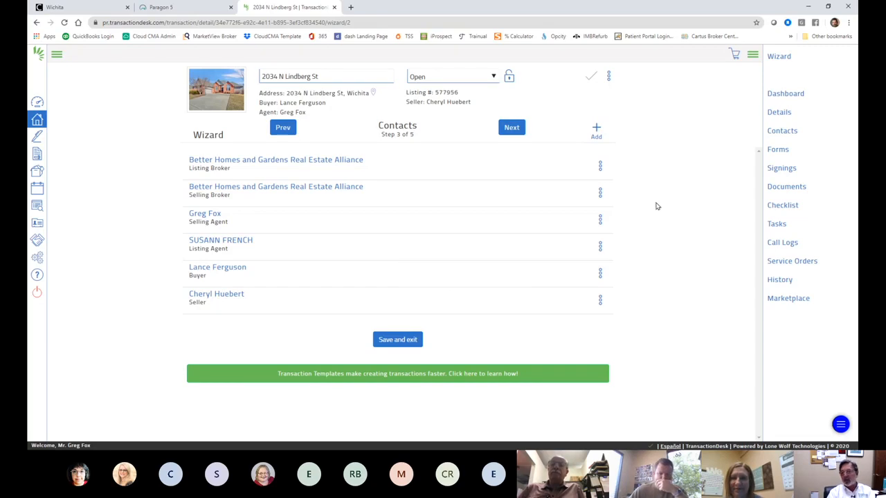
click(510, 126)
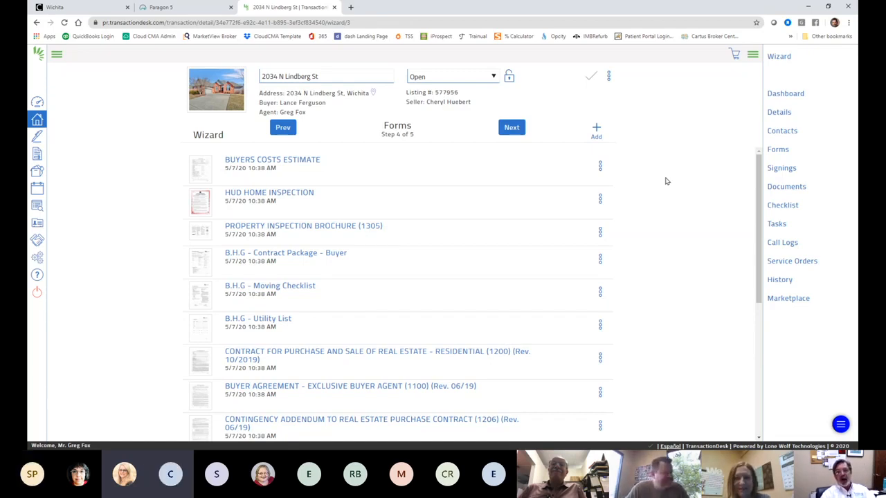
scroll(713, 188, down, 4)
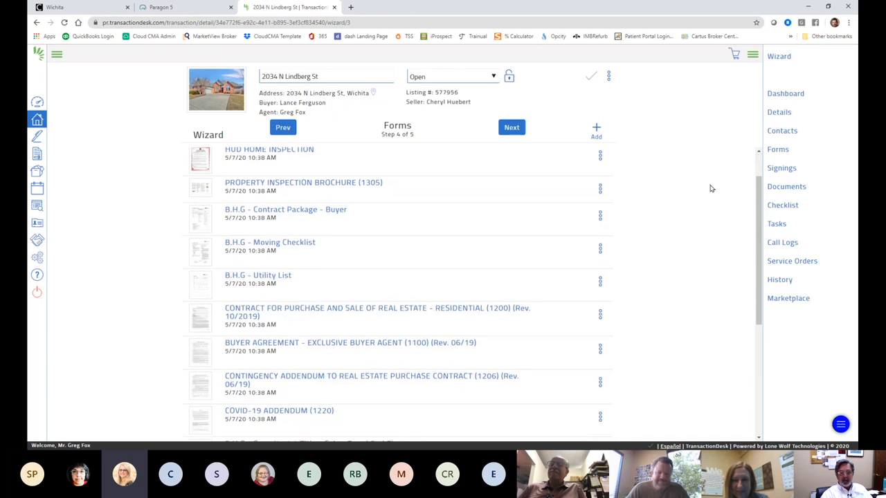
scroll(699, 201, down, 1)
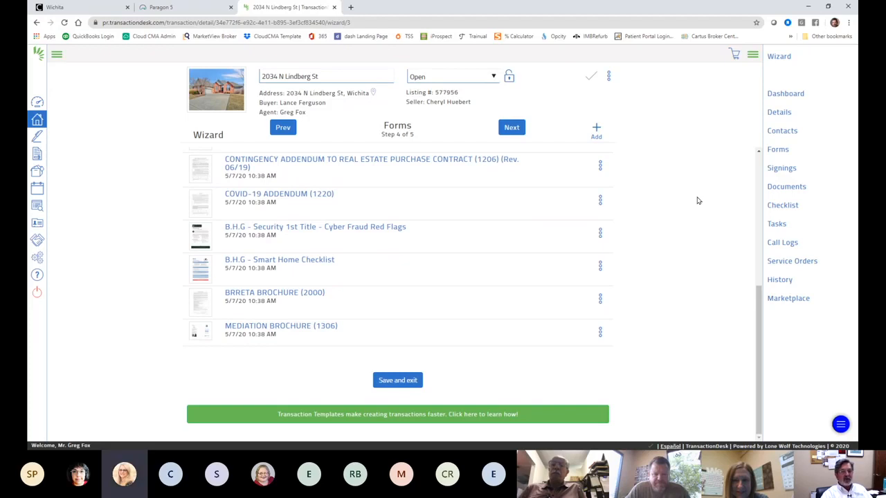
scroll(697, 200, up, 1)
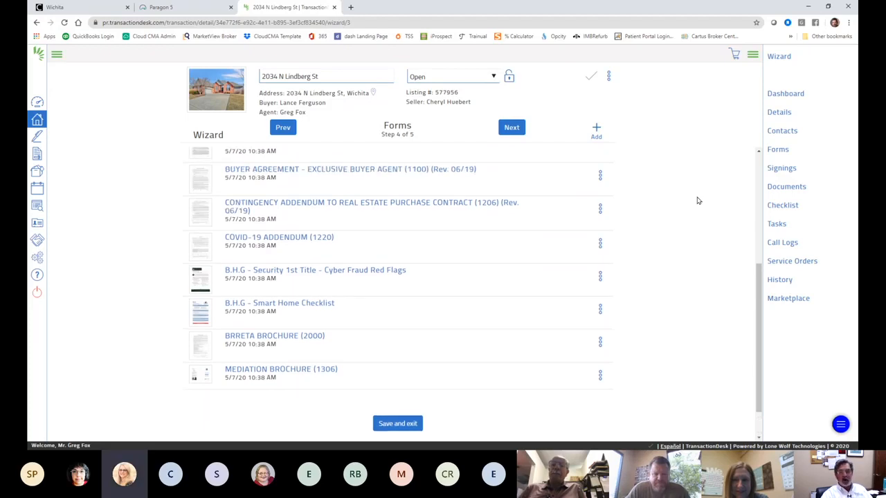
scroll(697, 201, up, 5)
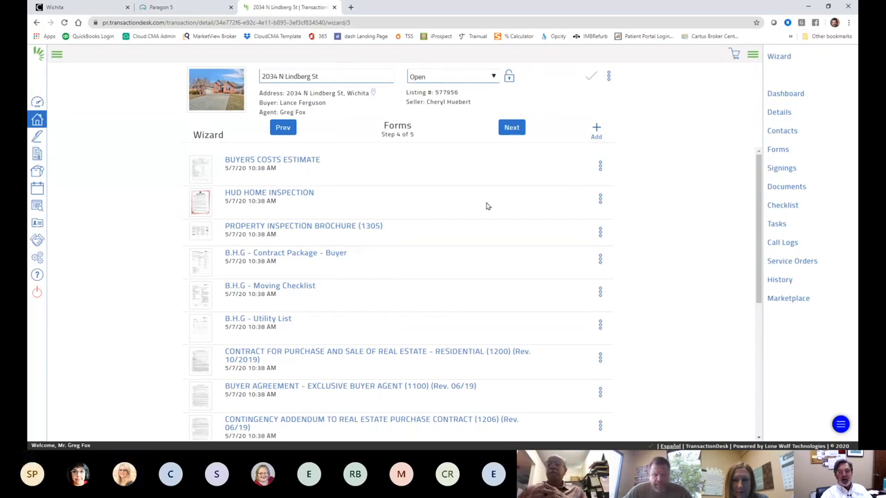
Step: Delete the HUD Home Inspection form from the transaction
click(600, 201)
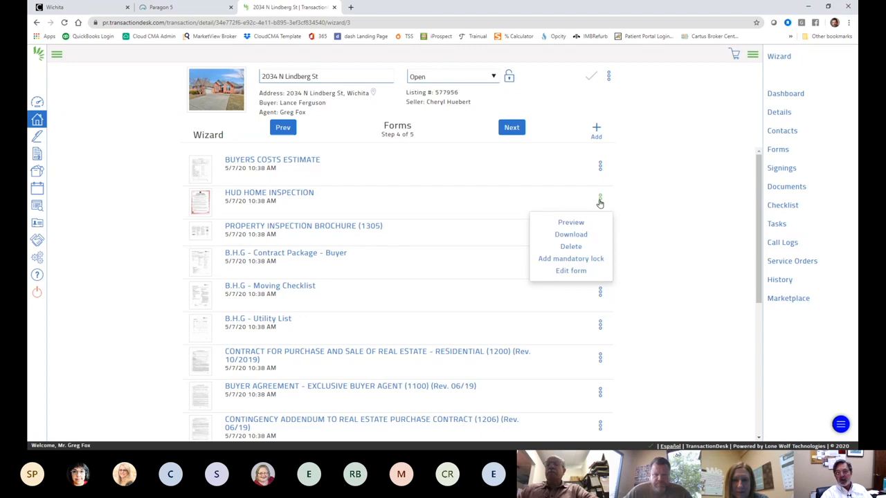
click(571, 247)
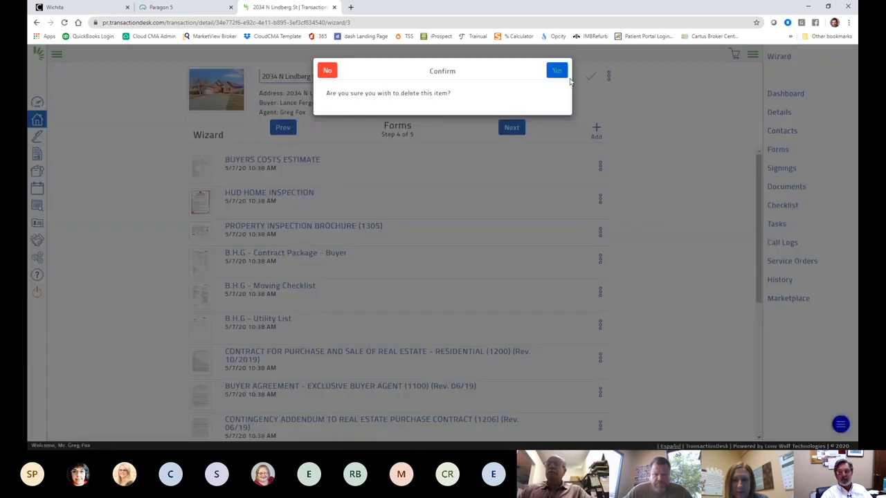
click(557, 60)
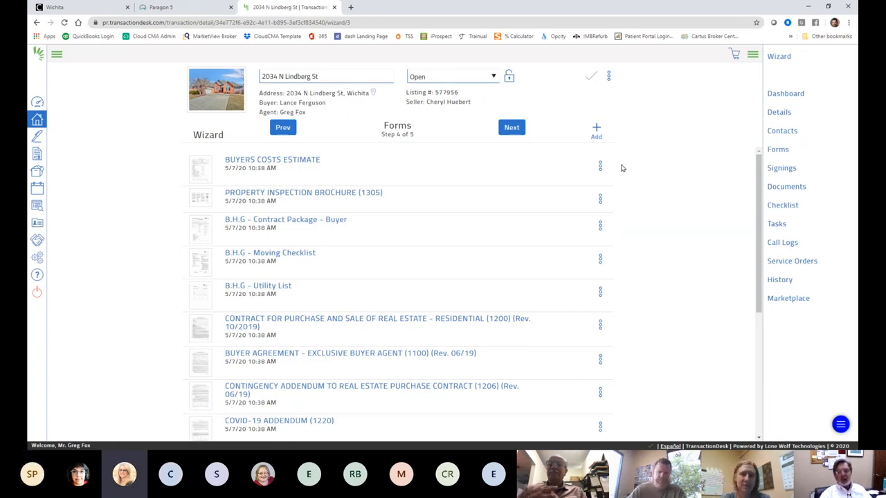
Step: Delete the B.H.G - Utility List form from the transaction
scroll(664, 203, down, 1)
scroll(663, 208, down, 1)
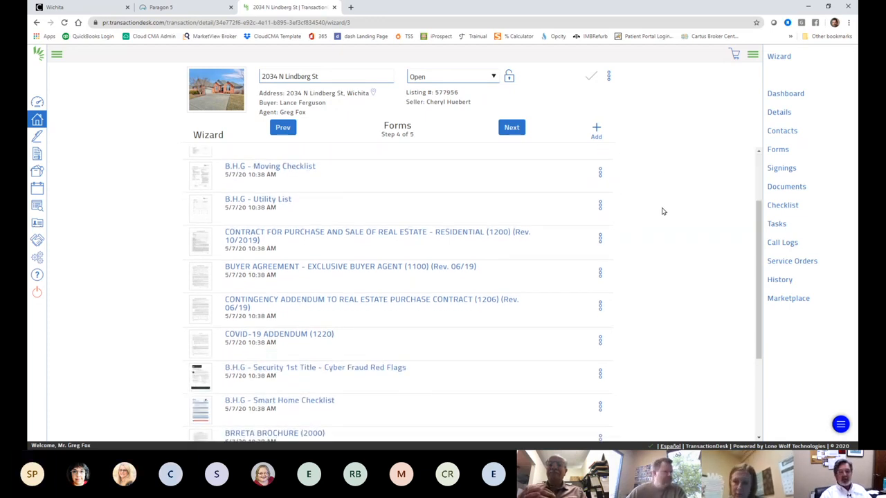
scroll(660, 215, up, 1)
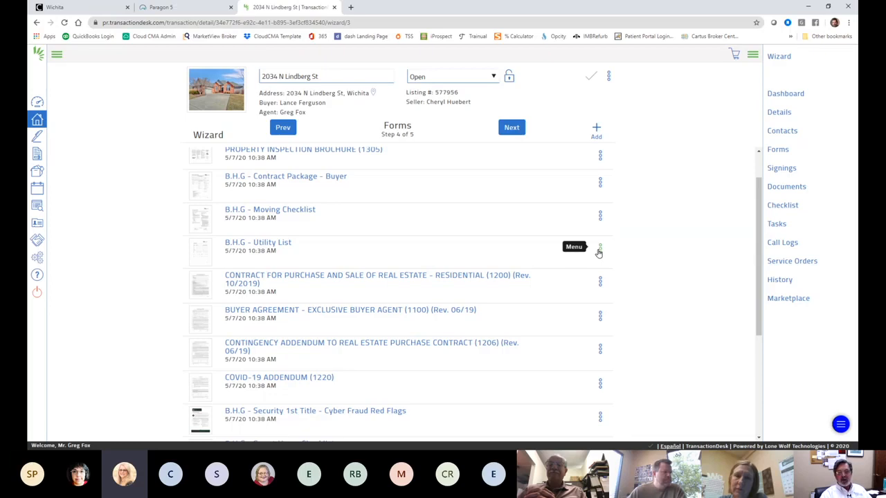
click(599, 250)
click(579, 297)
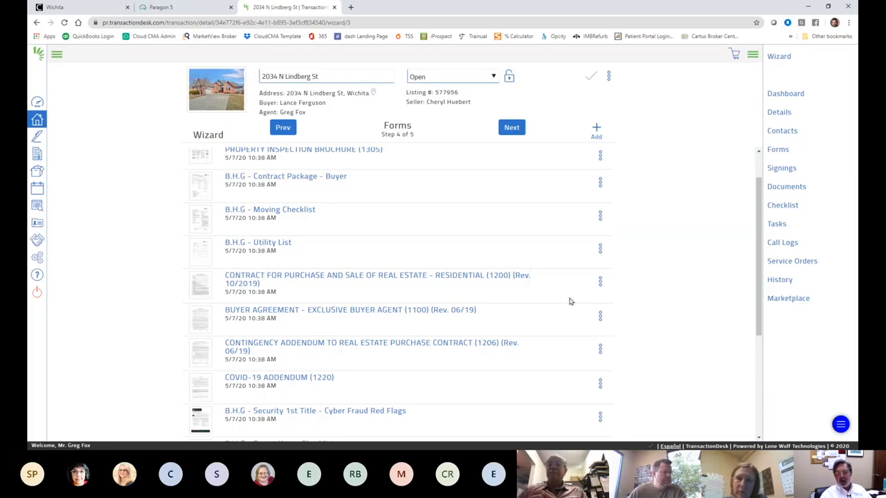
click(599, 249)
click(571, 297)
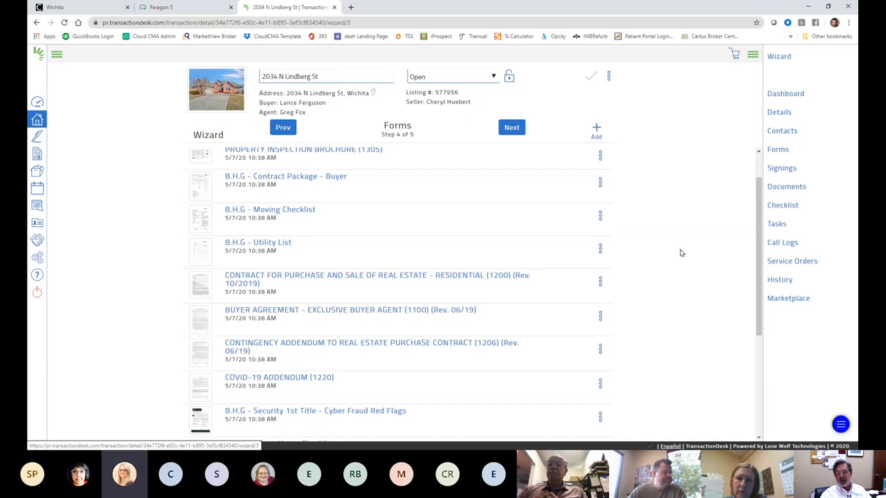
key(Return)
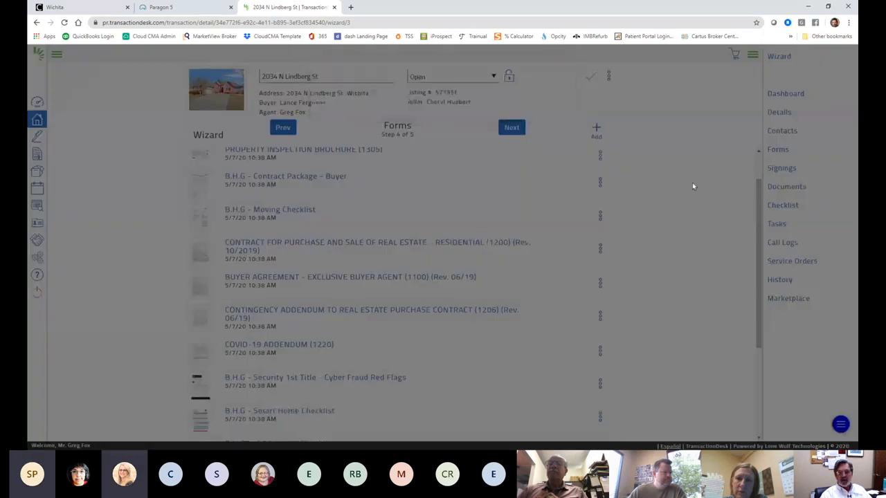
scroll(678, 189, down, 5)
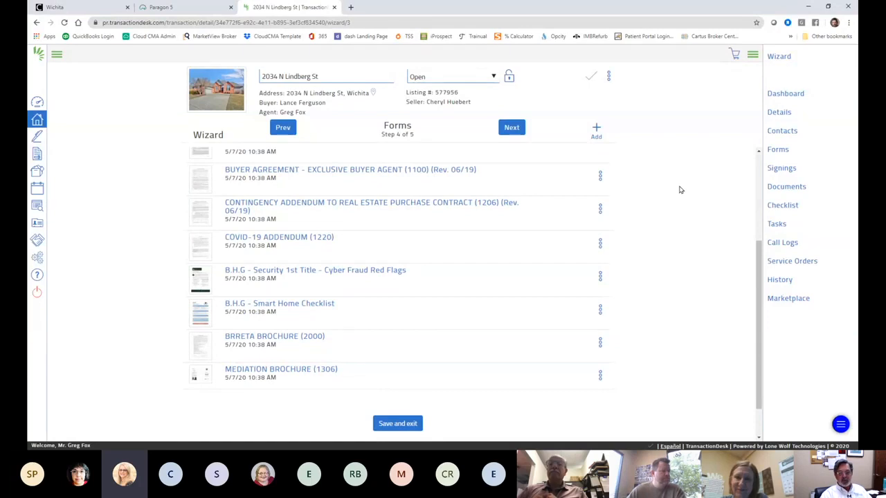
scroll(624, 294, up, 3)
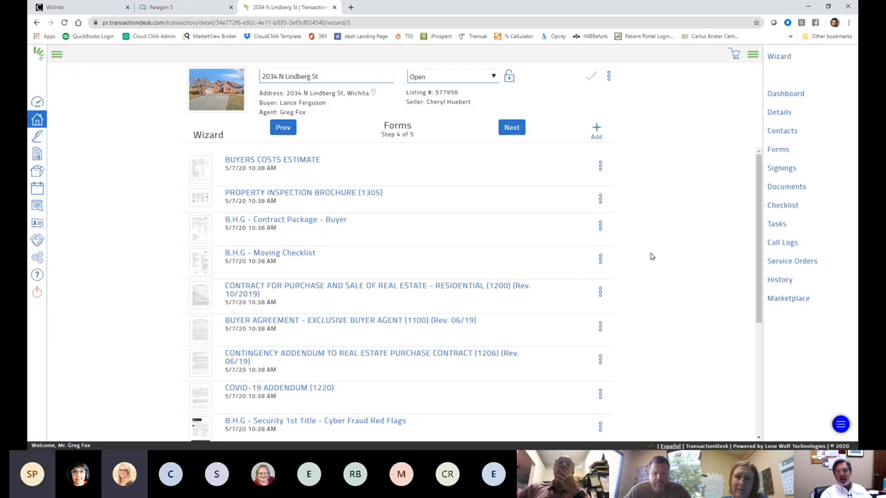
Step: In the Buyer forms folder, select BRRETA Disclosure, Buyer Agency Agreement Amendment and Buyers Costs Estimate
click(595, 129)
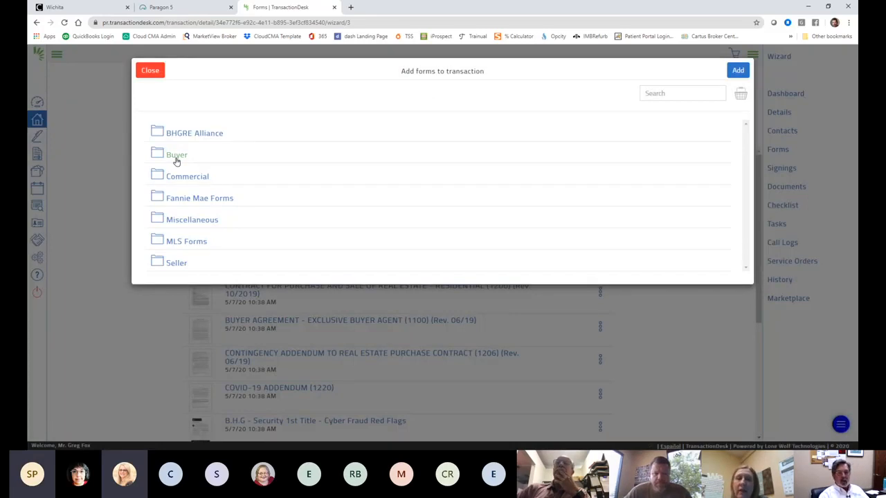
click(177, 155)
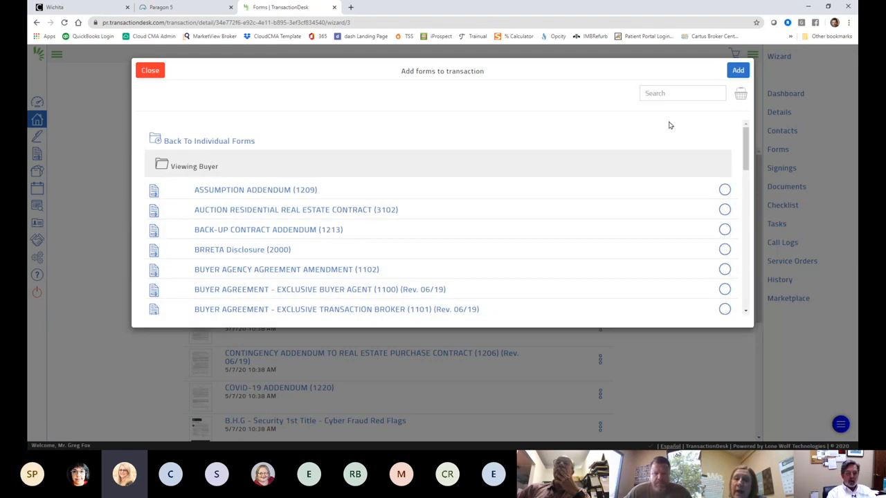
scroll(652, 154, down, 5)
scroll(651, 167, down, 8)
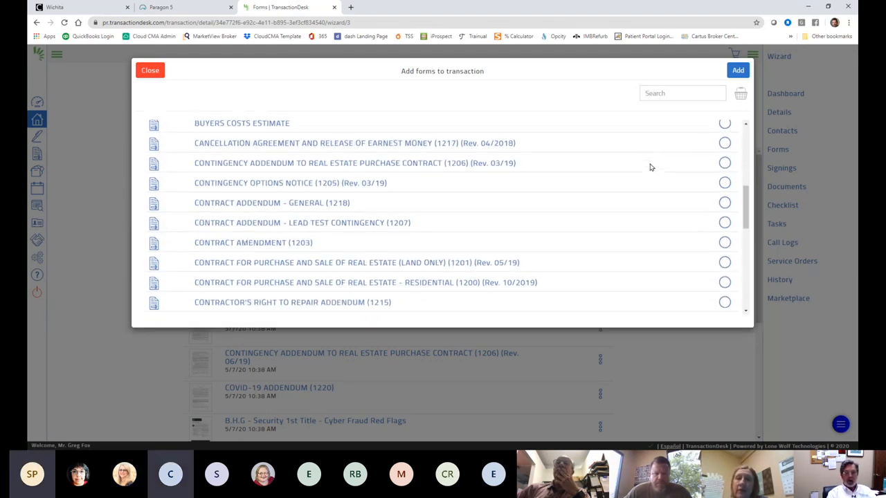
scroll(651, 168, down, 2)
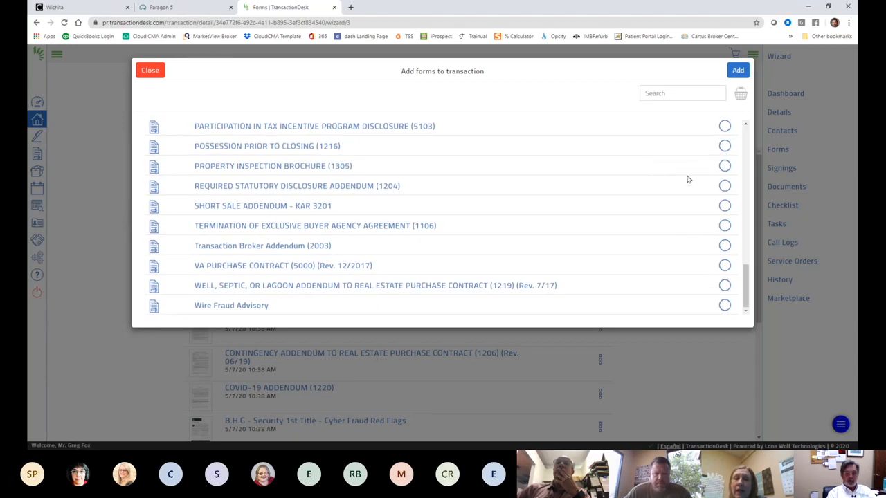
scroll(661, 155, up, 15)
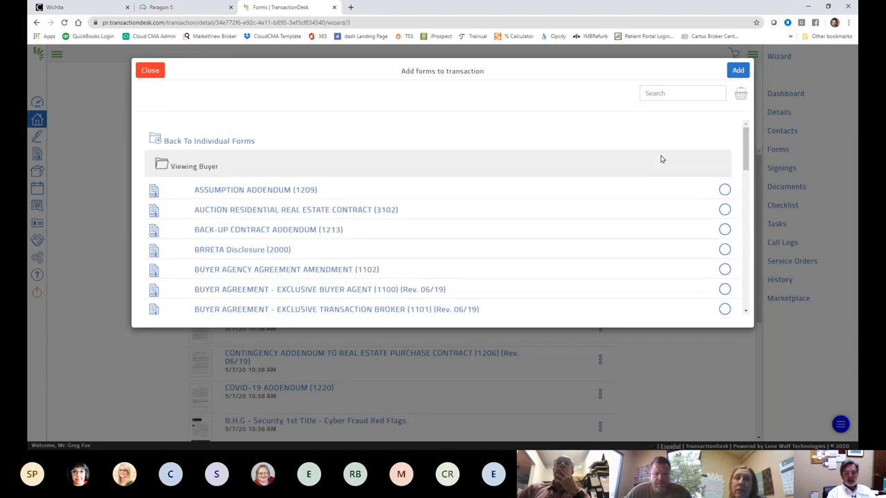
scroll(661, 159, down, 1)
scroll(661, 160, down, 1)
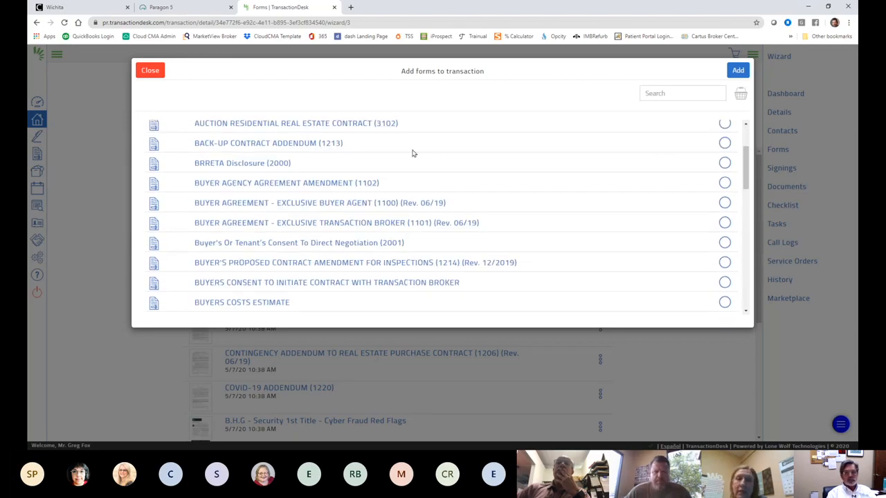
click(723, 163)
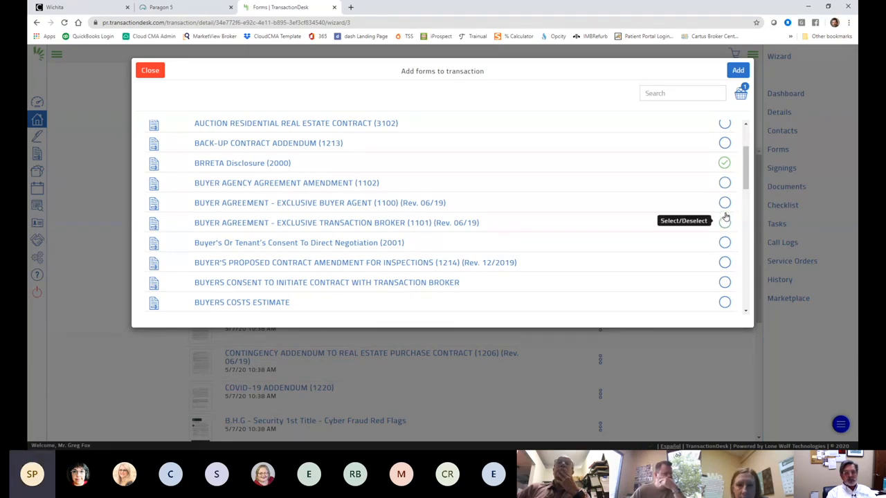
click(724, 182)
scroll(652, 270, down, 1)
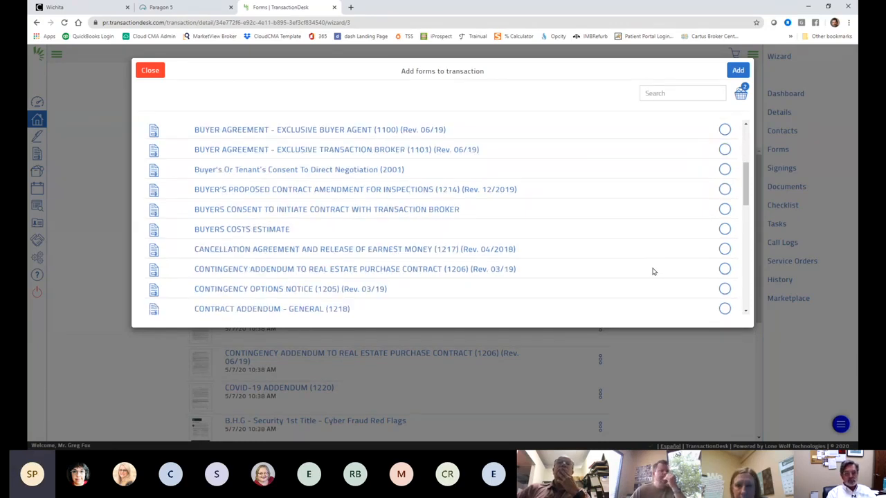
click(725, 215)
Step: Close the add-forms dialog, confirming to leave without adding the selected forms
scroll(596, 255, down, 1)
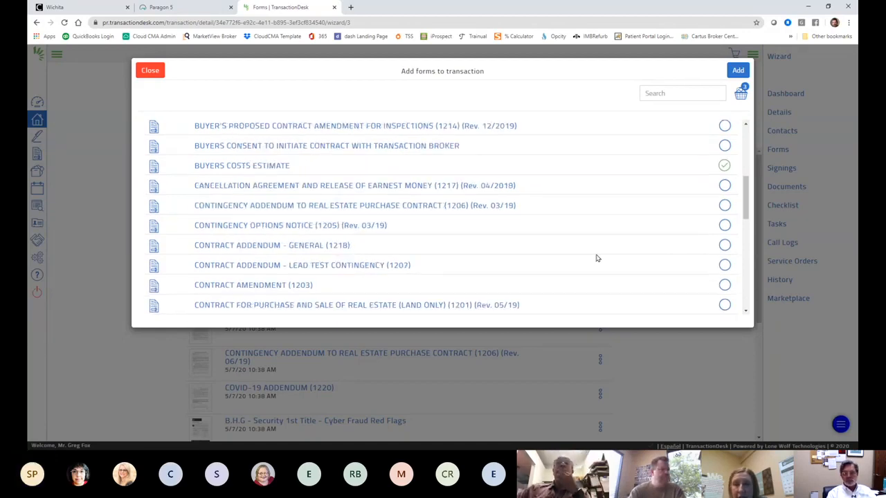
scroll(498, 252, down, 1)
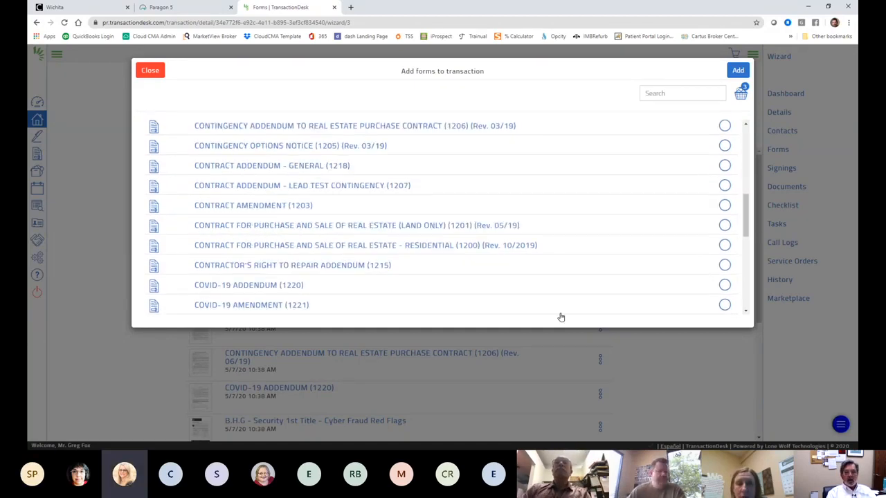
scroll(578, 271, down, 3)
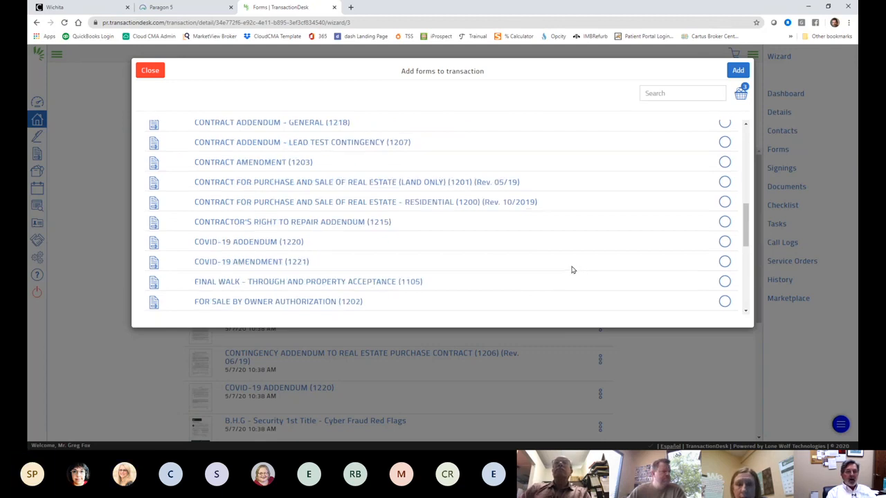
scroll(581, 270, down, 4)
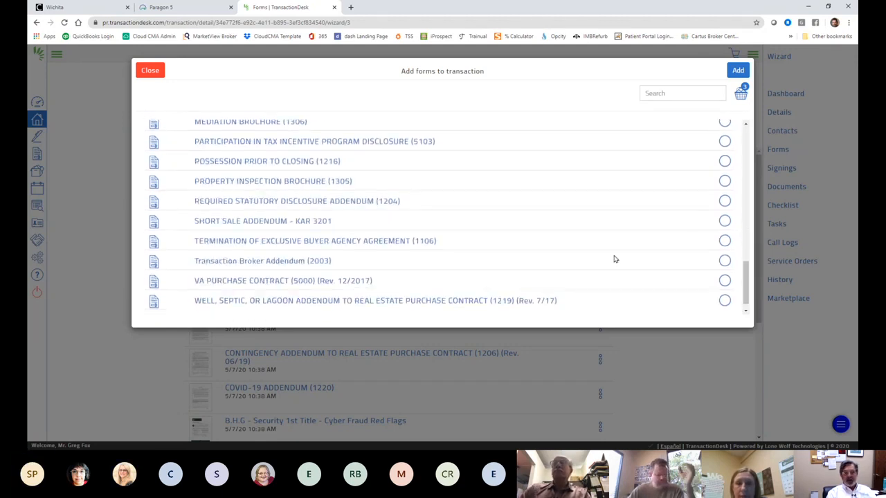
scroll(613, 256, up, 5)
scroll(613, 254, up, 5)
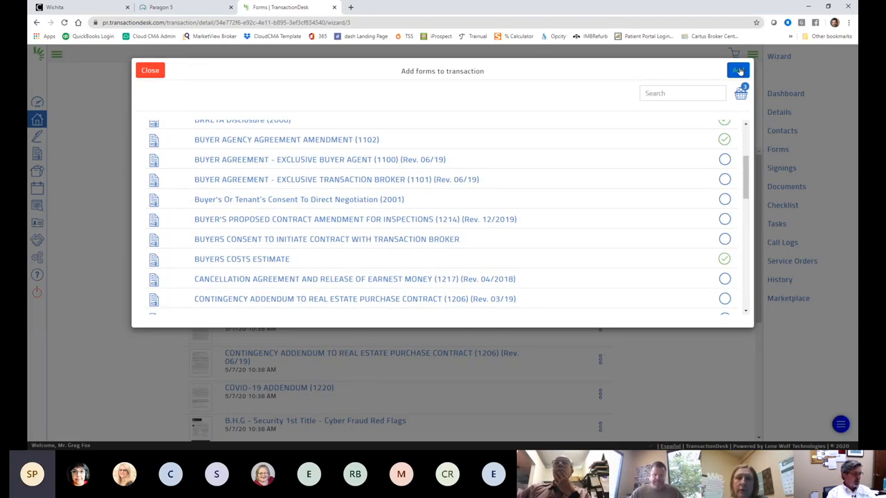
click(150, 70)
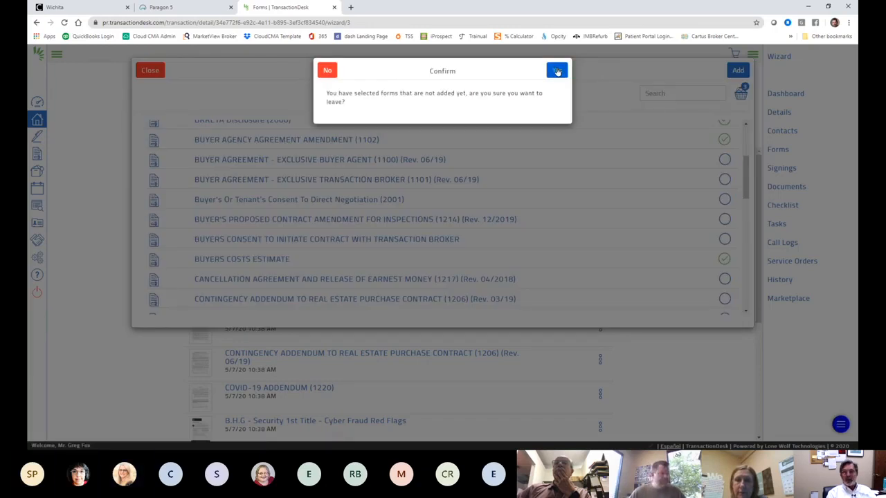
click(557, 71)
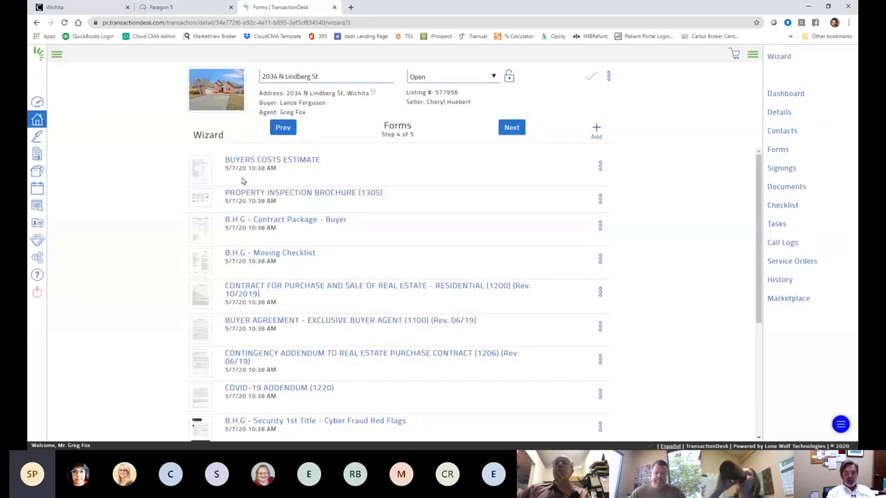
Step: Reopen Add forms to transaction to show the BHGRE Alliance through Seller folders
scroll(263, 277, down, 1)
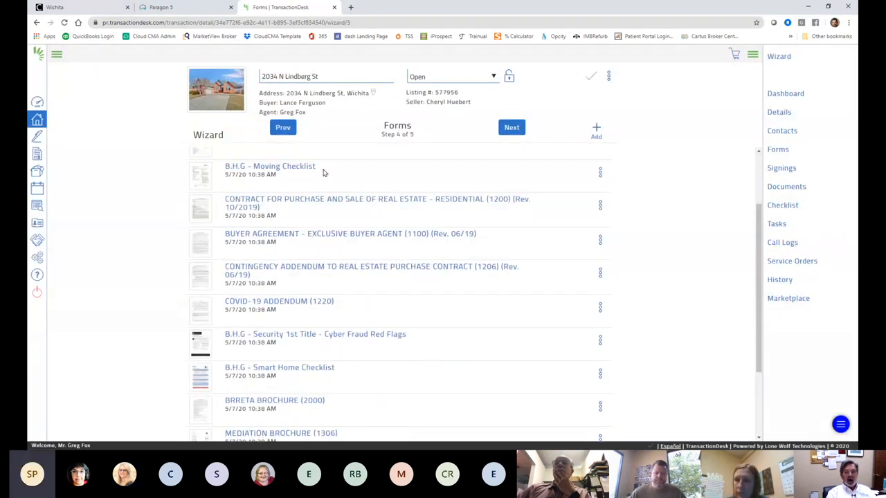
scroll(288, 388, down, 2)
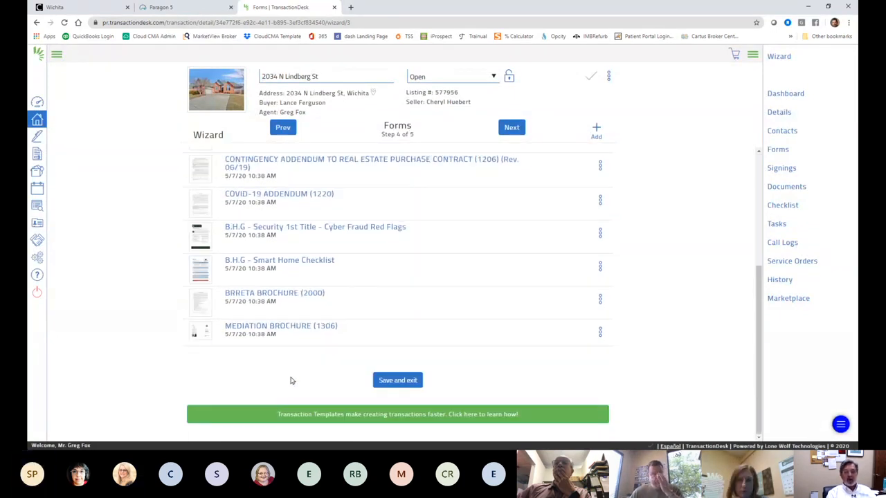
scroll(290, 380, up, 5)
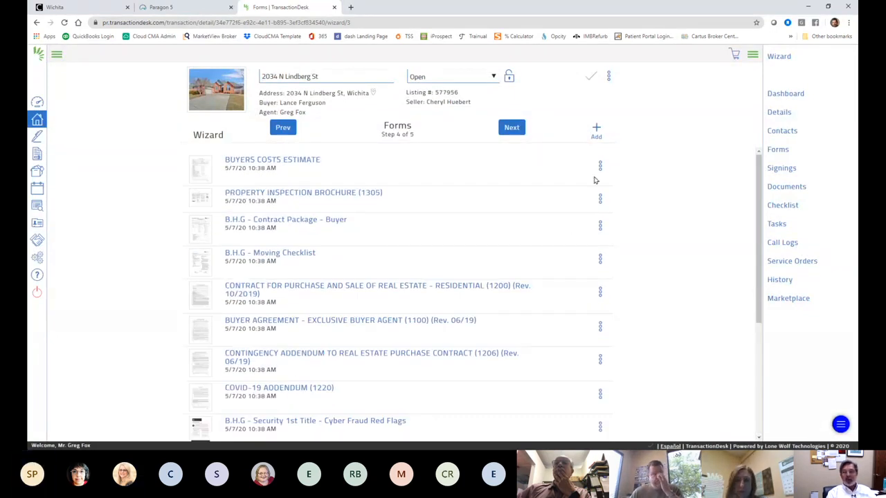
click(595, 129)
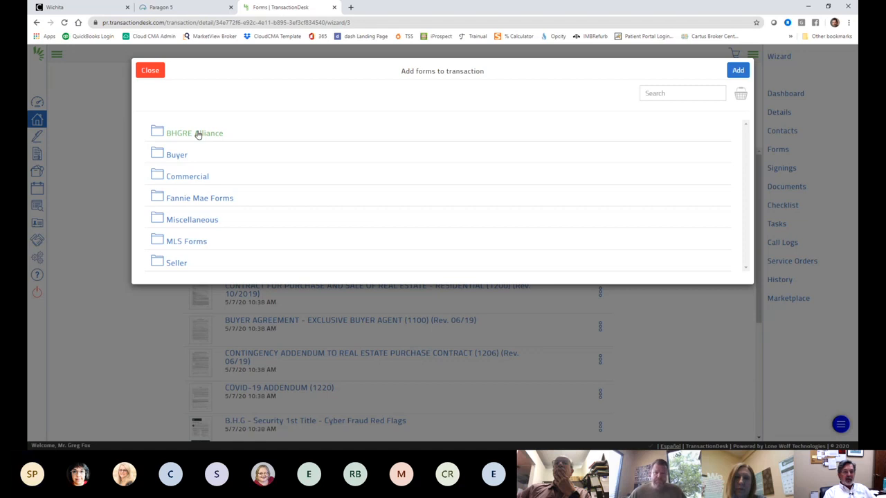
Step: Browse the BHGRE Alliance forms folder, then close the add-forms dialog without adding anything
click(198, 133)
scroll(412, 209, down, 3)
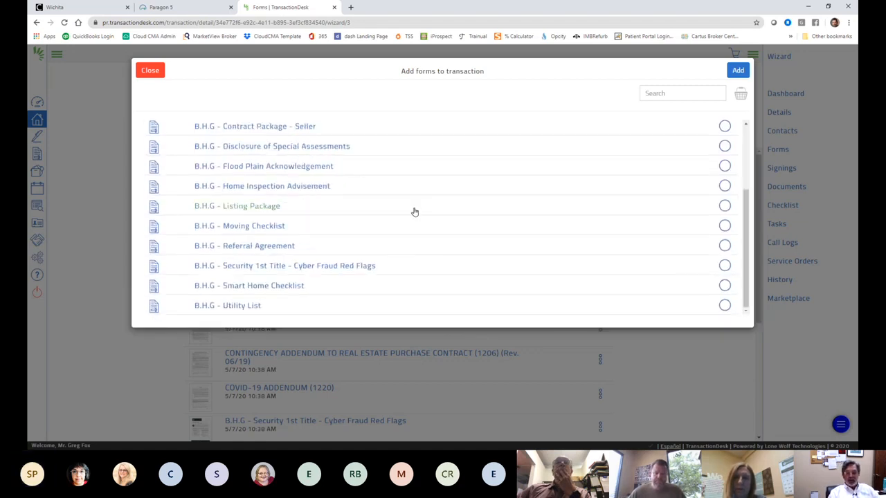
scroll(413, 210, up, 3)
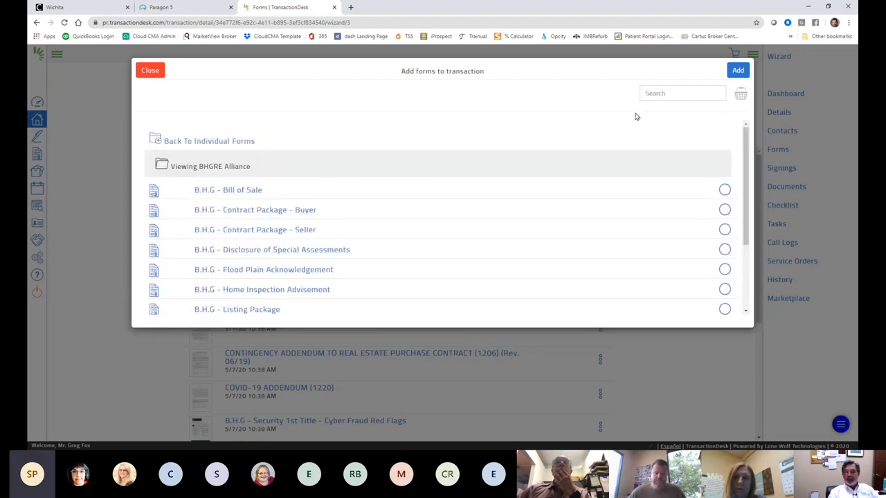
click(150, 70)
Step: Advance the wizard to the Forms step, 4 of 5
scroll(623, 346, down, 2)
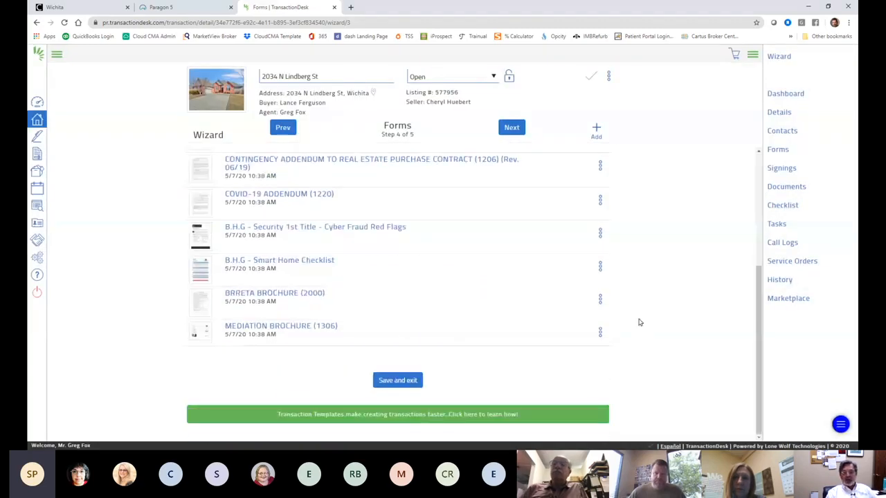
scroll(639, 321, up, 3)
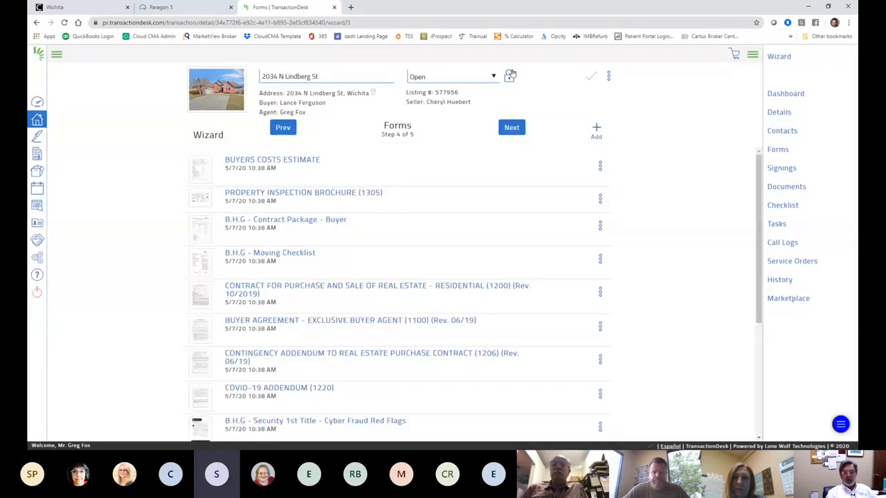
click(511, 127)
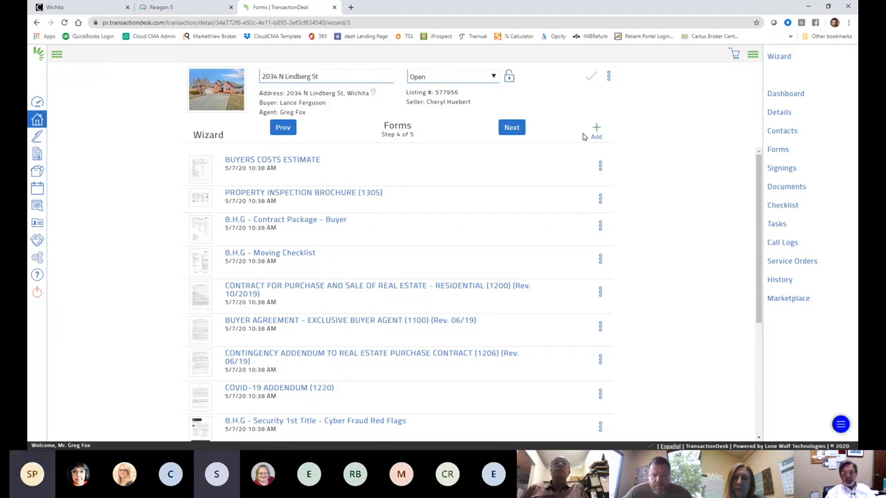
click(301, 221)
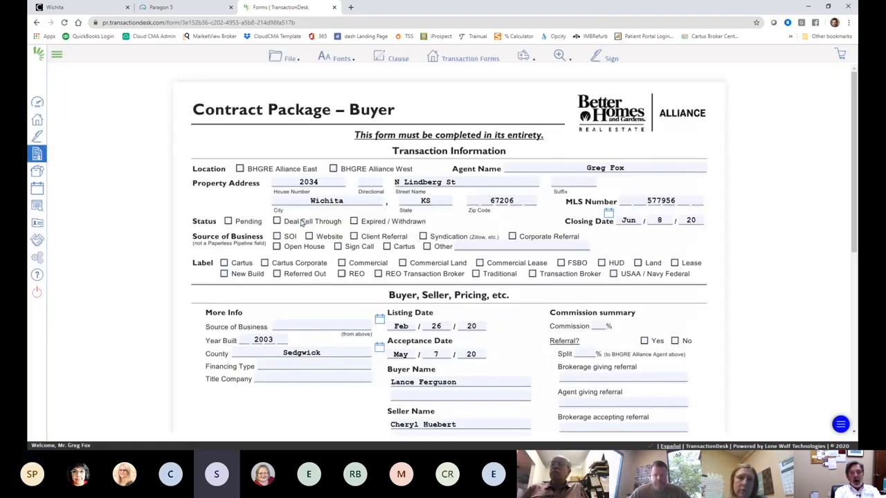
scroll(415, 239, down, 5)
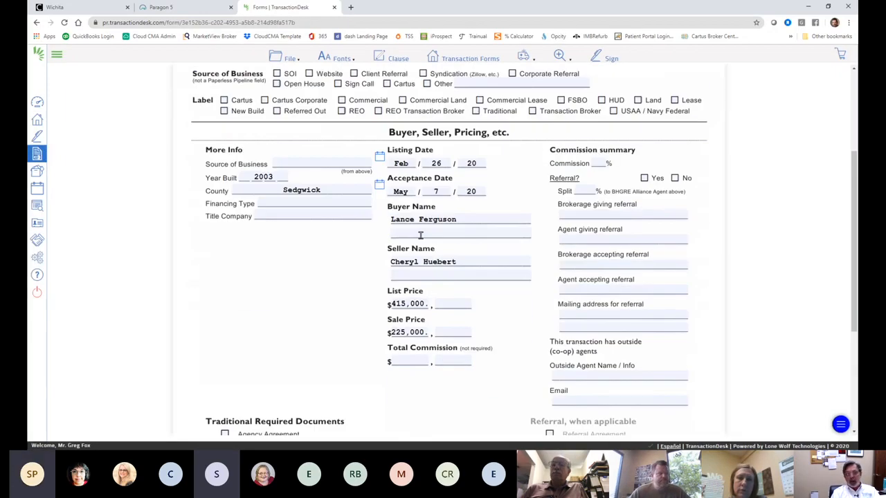
scroll(419, 231, up, 5)
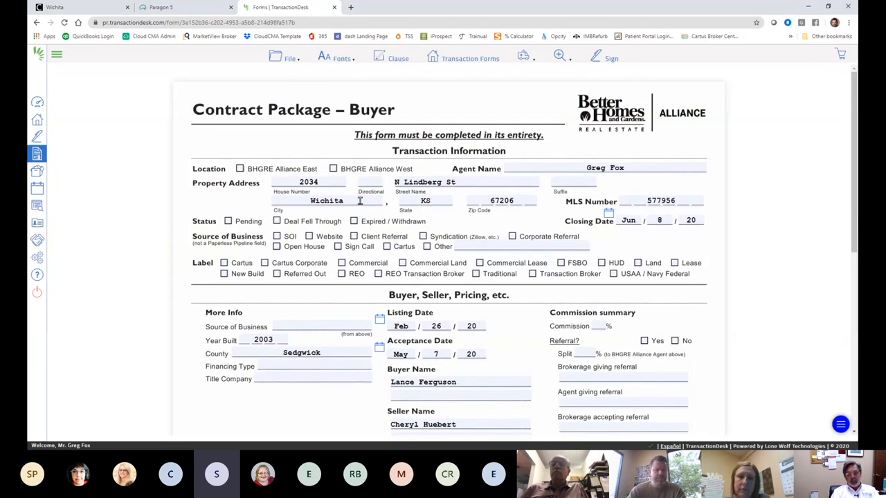
scroll(360, 200, down, 5)
scroll(361, 204, up, 4)
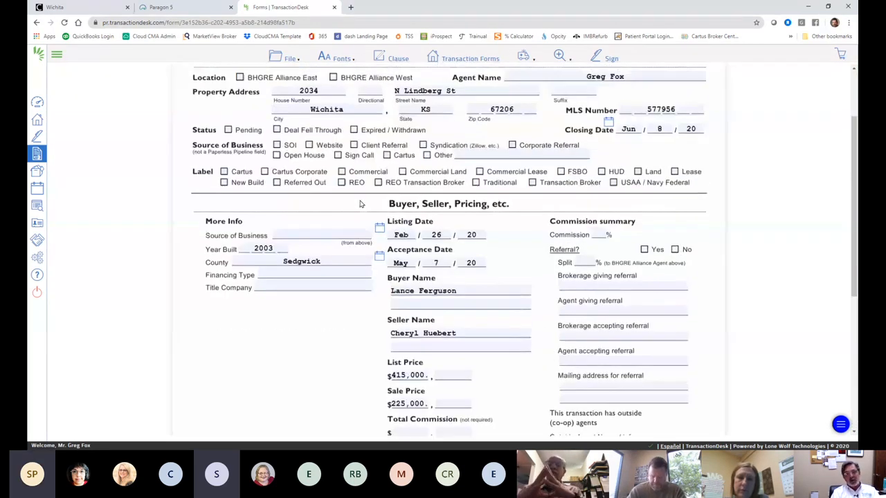
scroll(360, 204, up, 1)
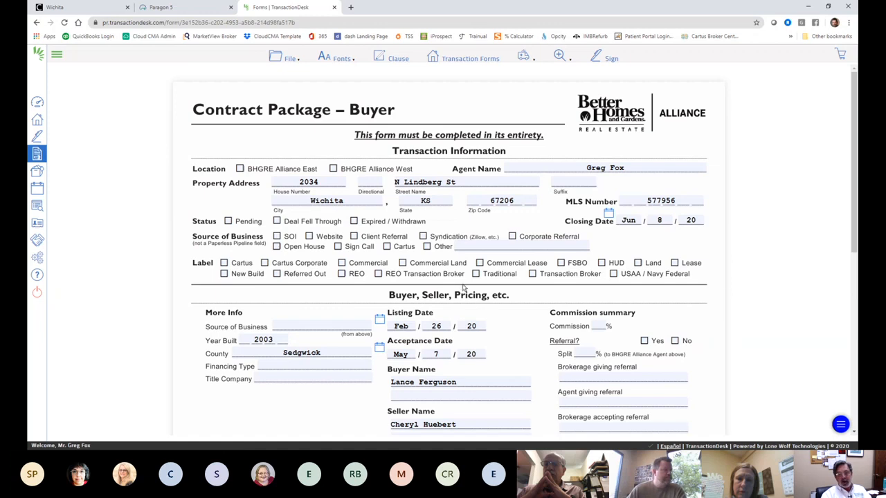
scroll(457, 285, down, 2)
scroll(447, 272, up, 2)
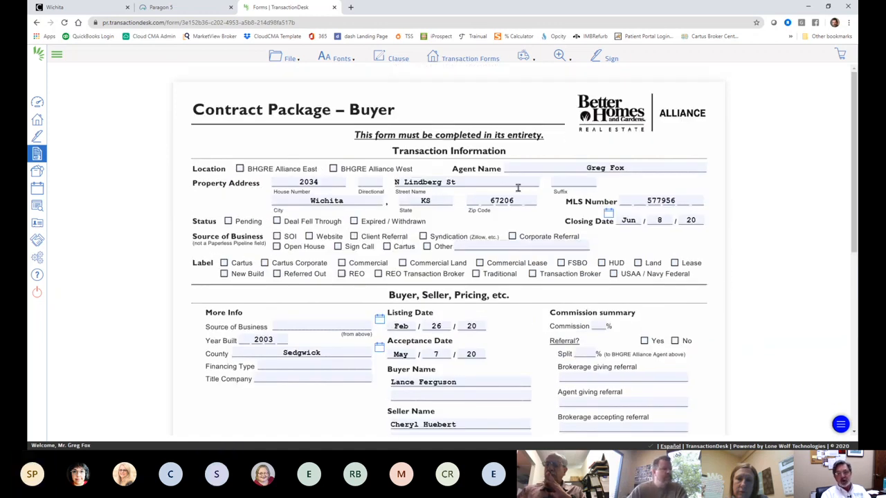
scroll(548, 206, down, 3)
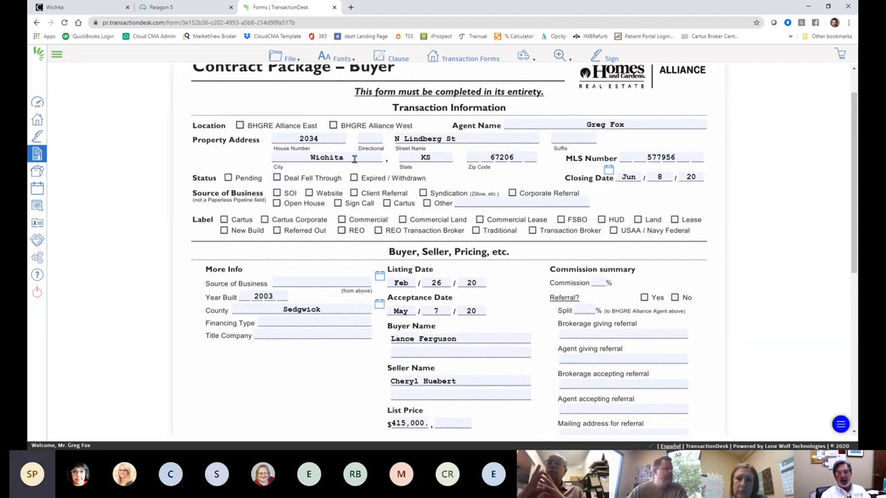
scroll(425, 306, down, 4)
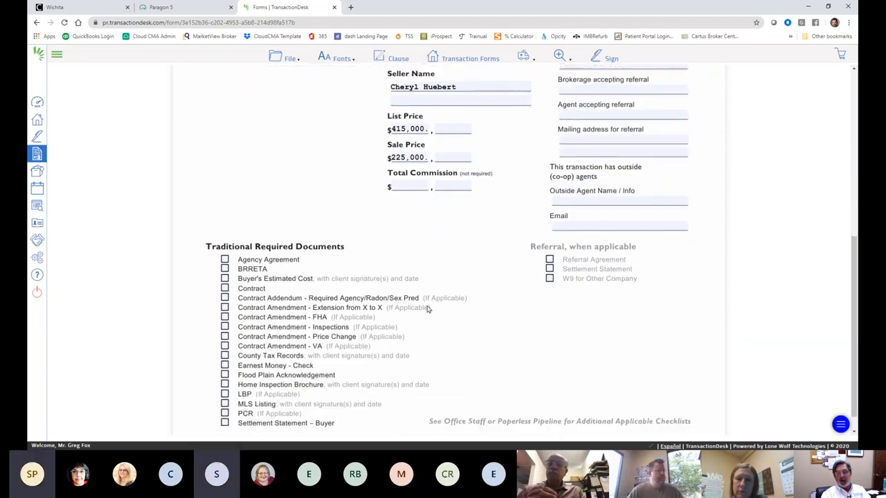
scroll(427, 289, up, 2)
scroll(427, 288, up, 5)
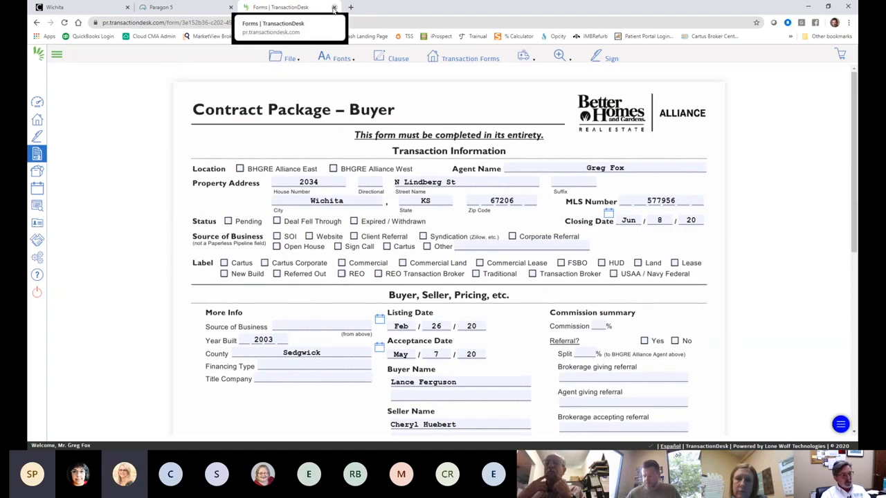
click(39, 23)
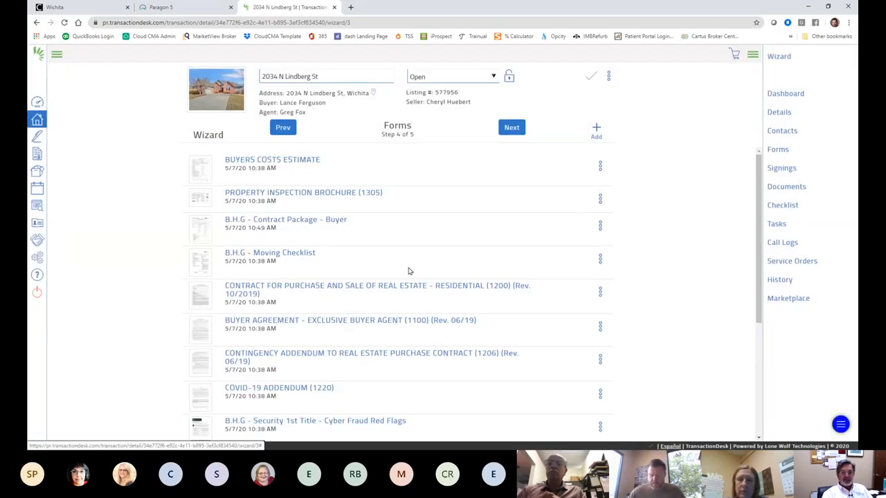
scroll(416, 274, down, 5)
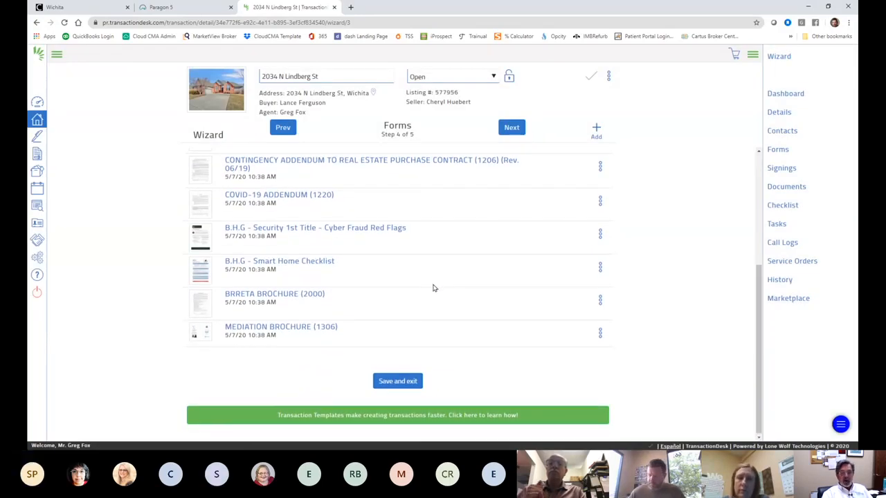
scroll(433, 284, up, 3)
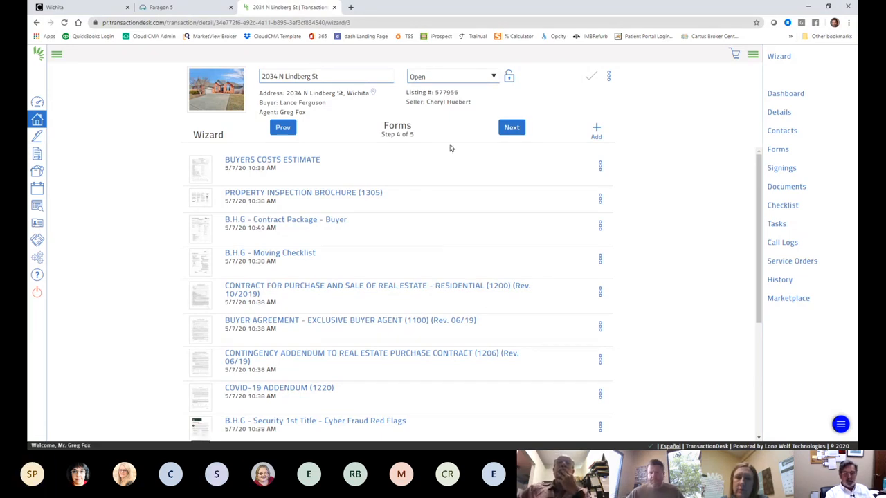
click(511, 129)
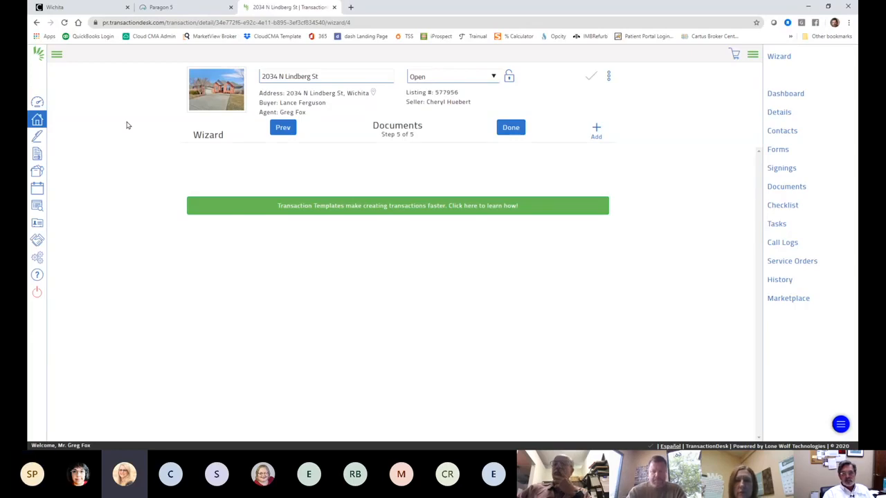
click(283, 129)
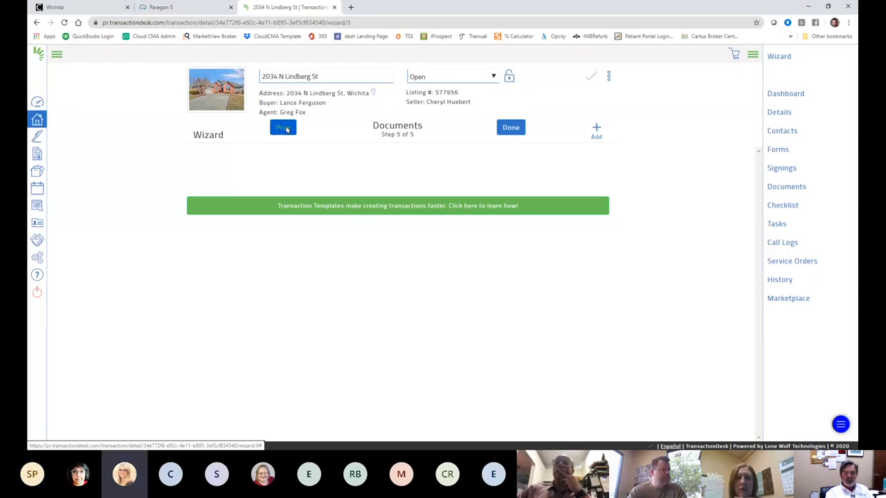
scroll(515, 223, down, 2)
scroll(515, 223, down, 2)
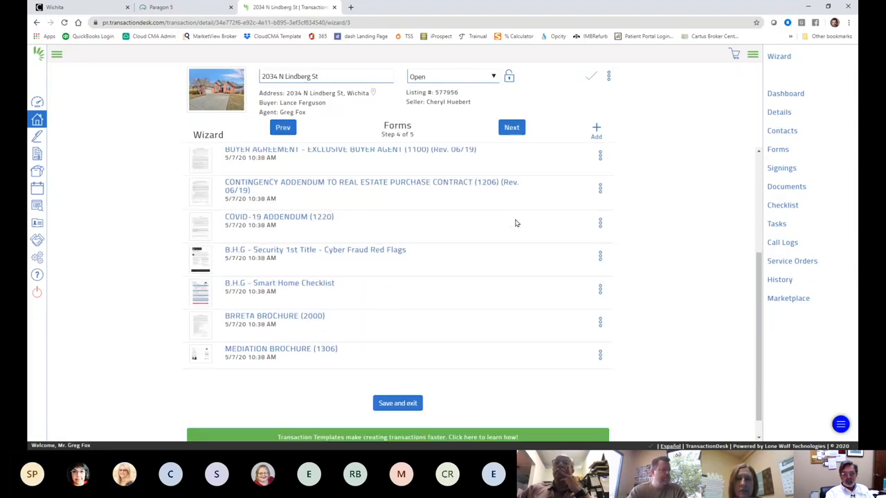
scroll(512, 223, up, 3)
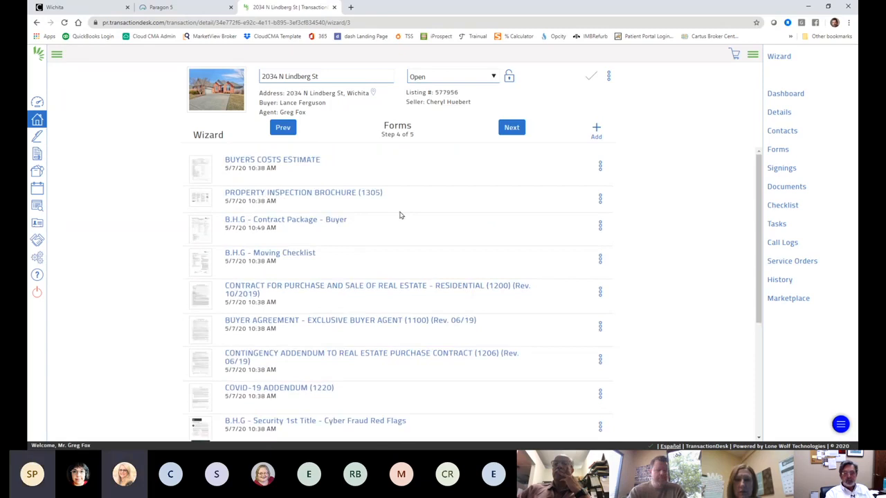
scroll(394, 222, down, 1)
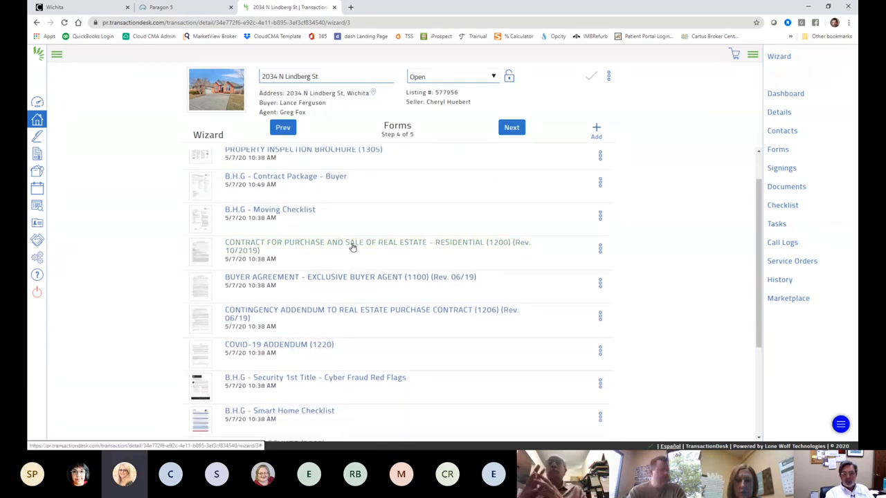
Step: Open the Contract for Purchase form and enter 0 for the line 21 and 22 loan costs
click(352, 247)
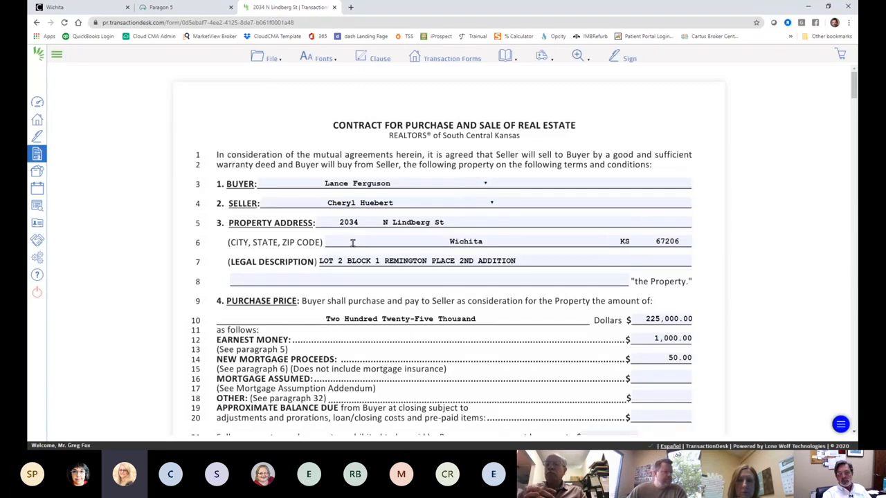
scroll(443, 289, down, 4)
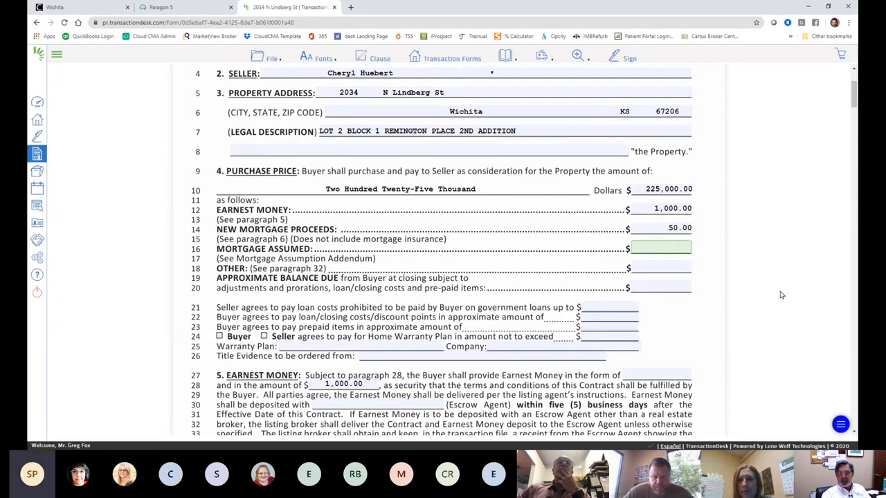
scroll(781, 294, up, 3)
scroll(780, 296, down, 4)
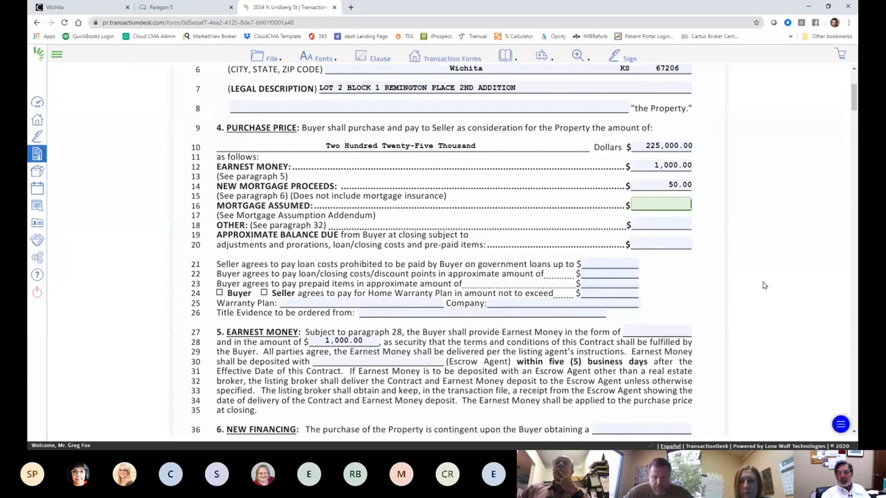
scroll(516, 181, up, 4)
scroll(519, 248, down, 3)
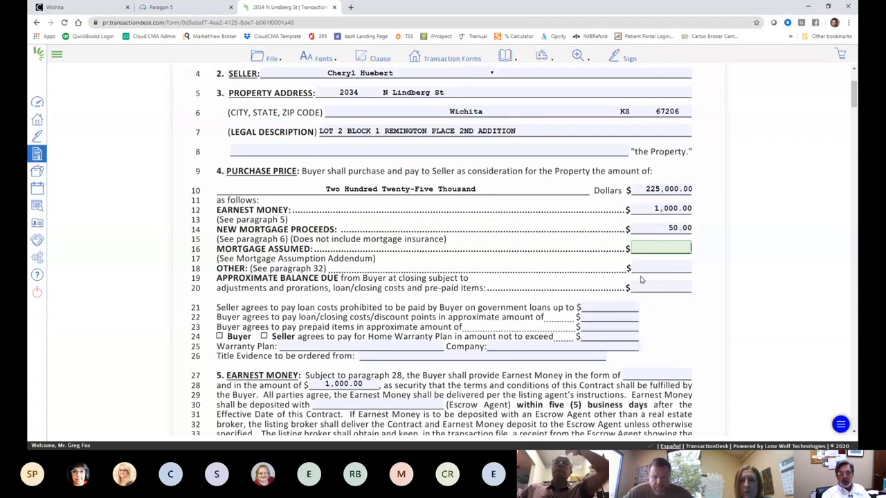
text(50.00)
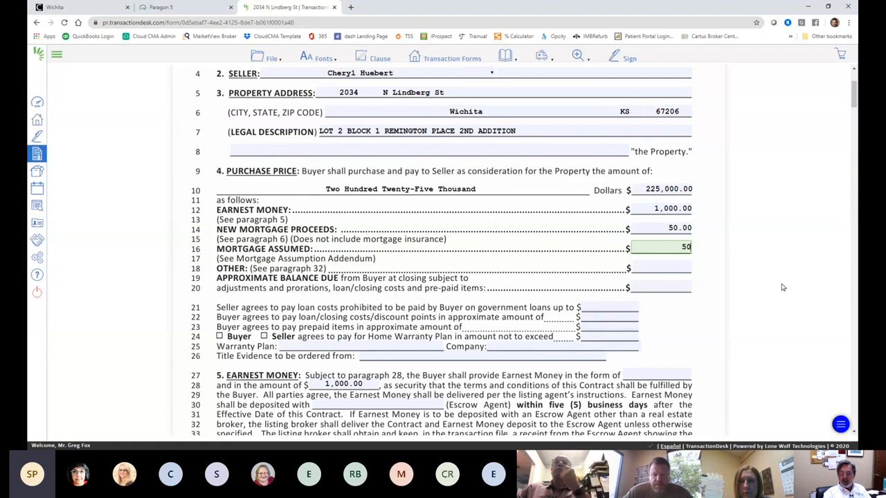
click(610, 304)
text(0)
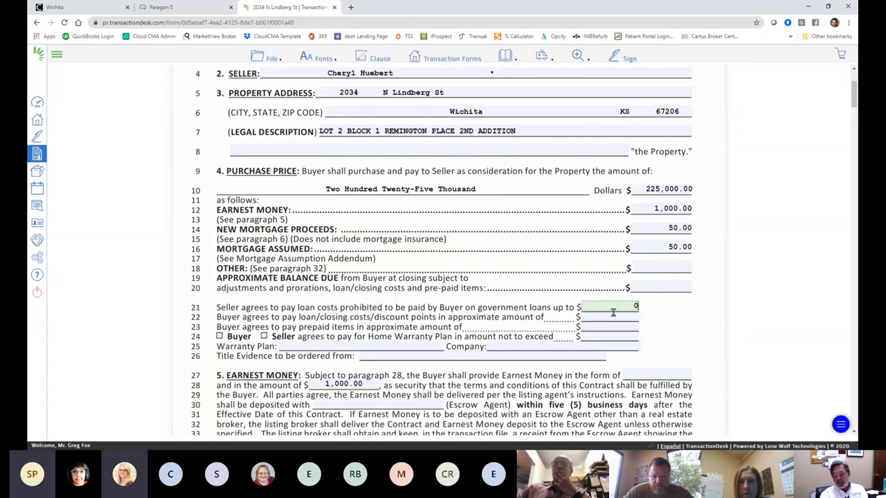
click(613, 315)
text(0)
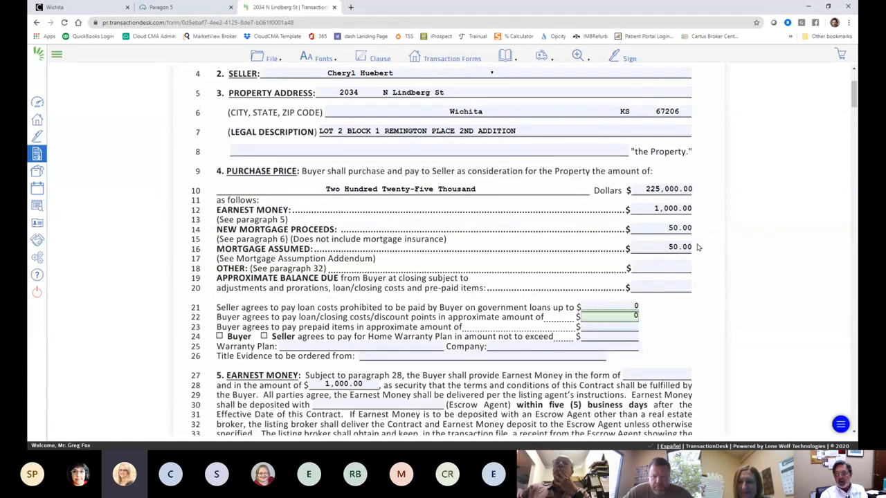
Step: Set Mortgage Assumed and Other to 0.00 and lines 23–24 to 0
drag(667, 245, 707, 247)
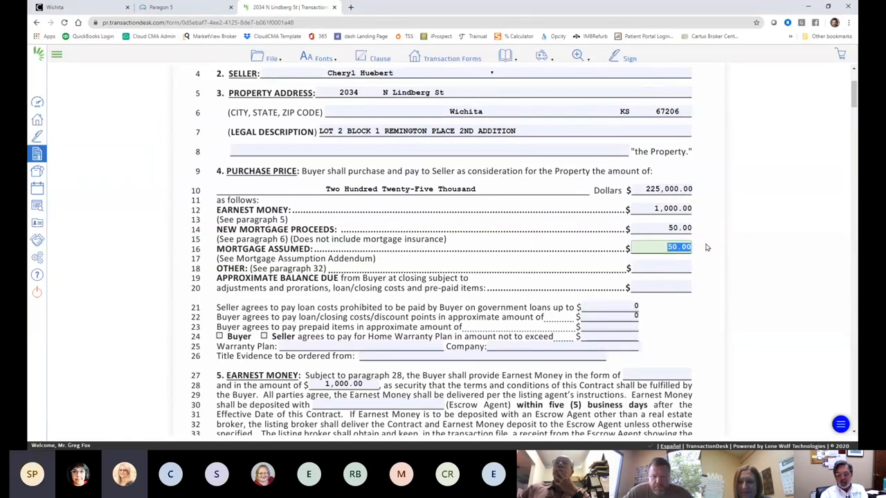
click(672, 261)
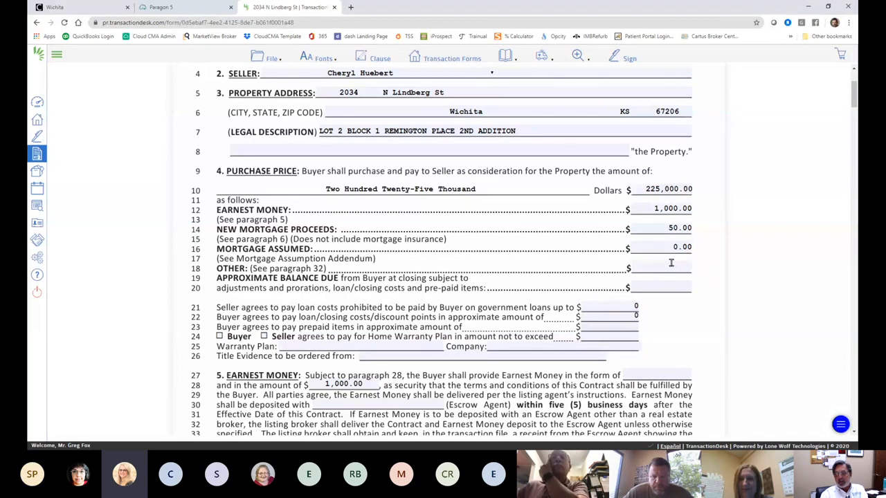
click(671, 264)
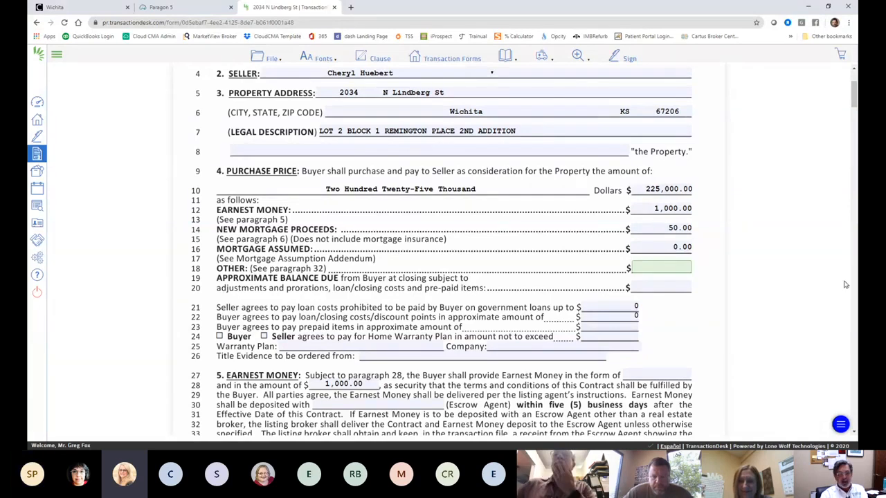
click(664, 285)
click(619, 325)
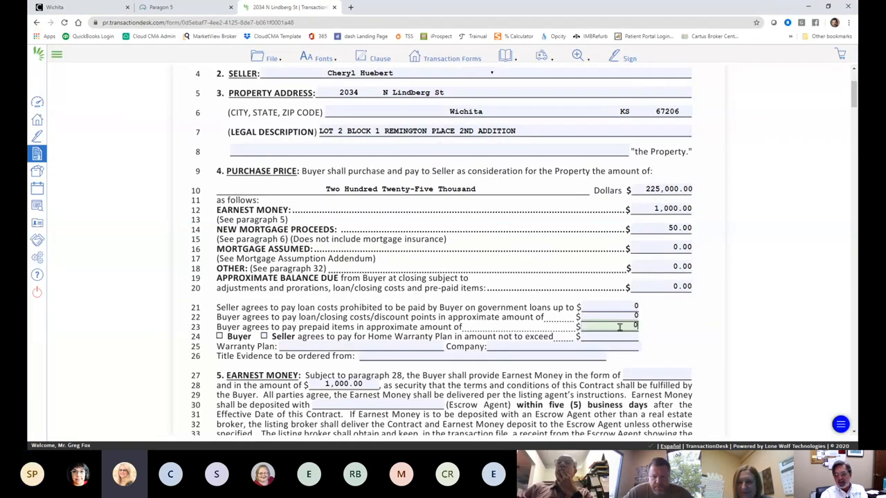
click(620, 335)
Step: Enter 225,000 as the Approximate Balance Due
scroll(718, 347, down, 2)
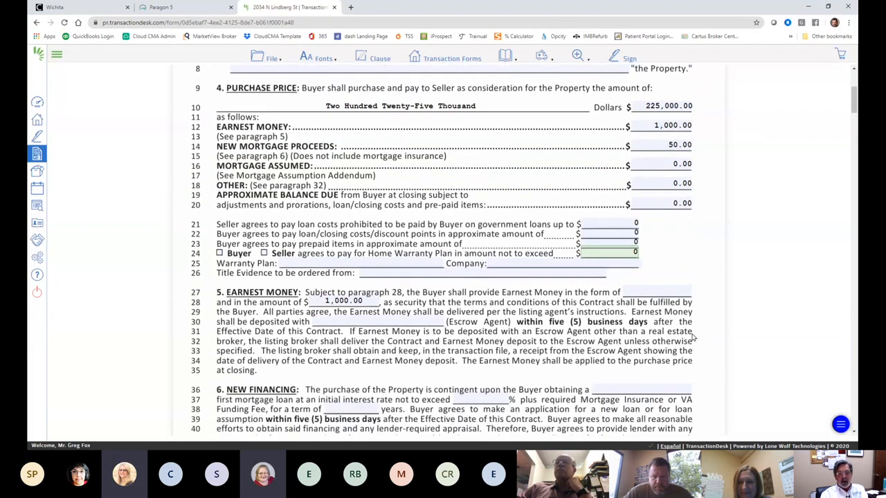
scroll(415, 288, down, 1)
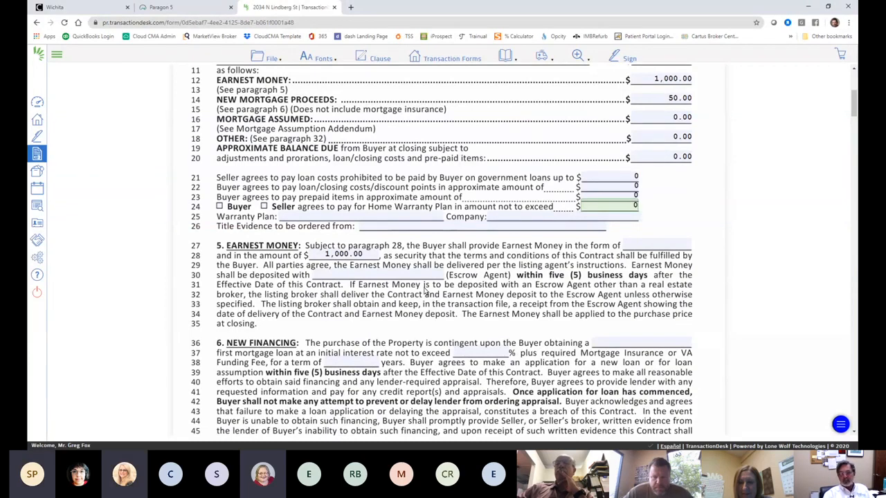
scroll(547, 270, up, 2)
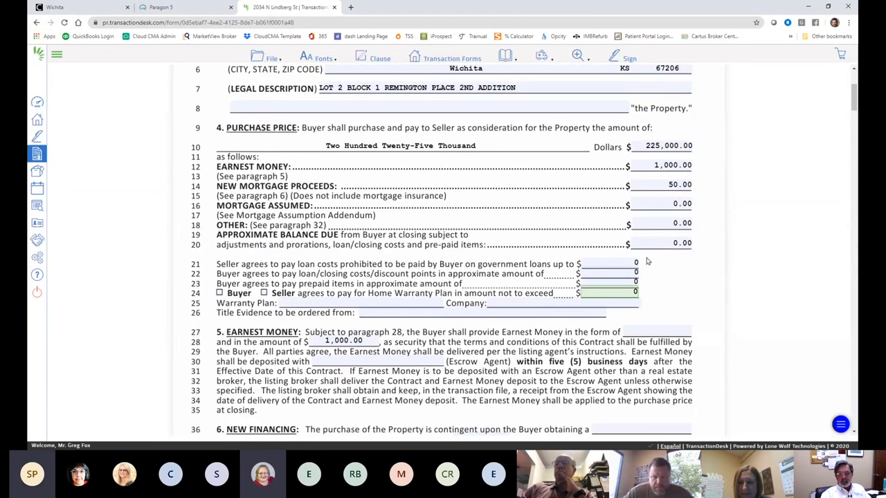
click(668, 243)
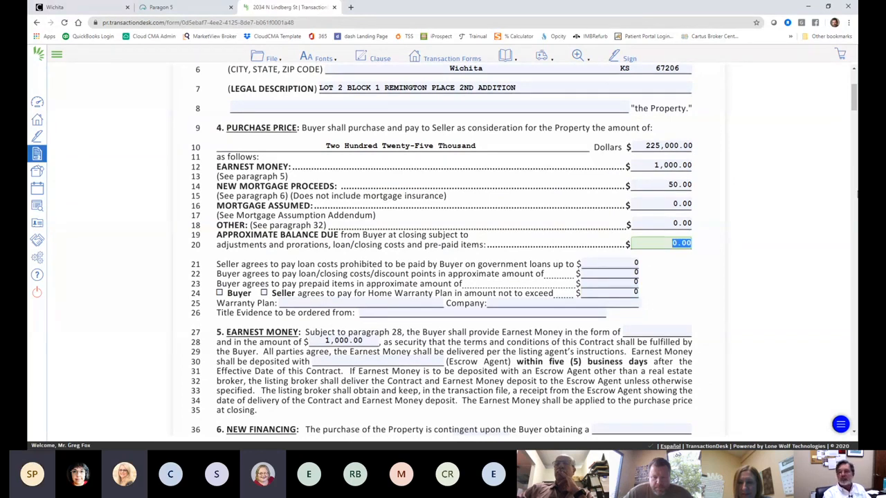
text(225)
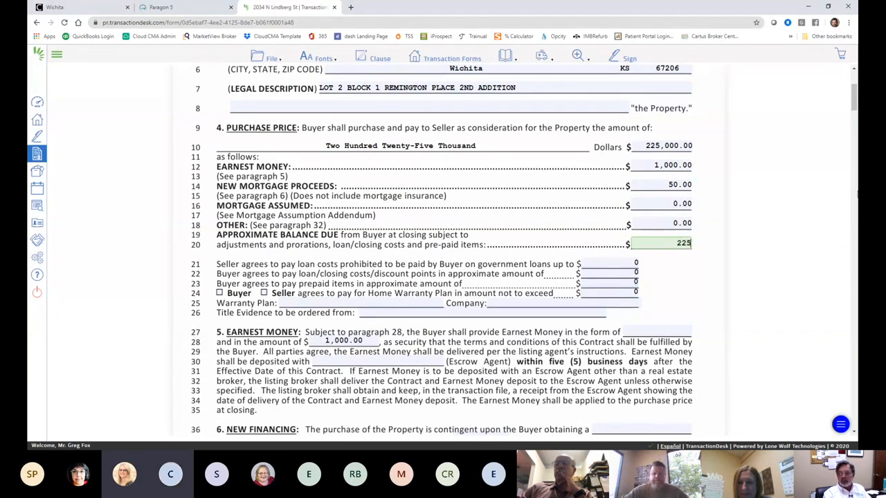
text(,000)
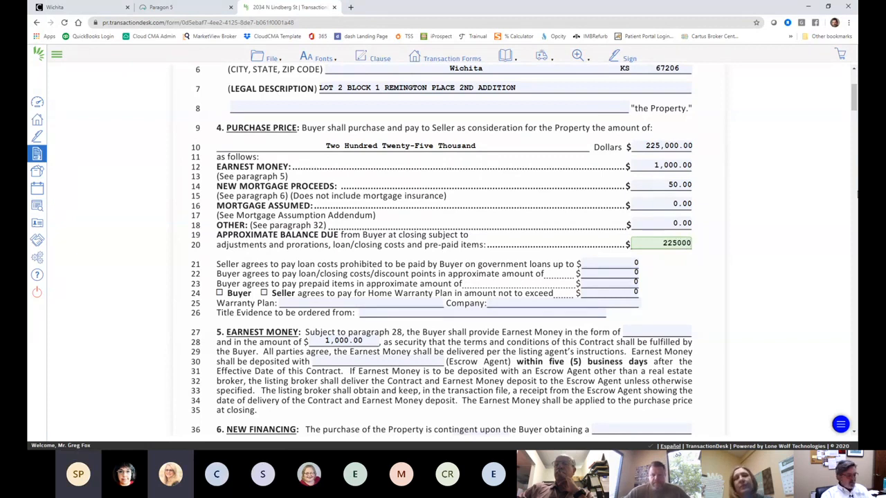
key(Tab)
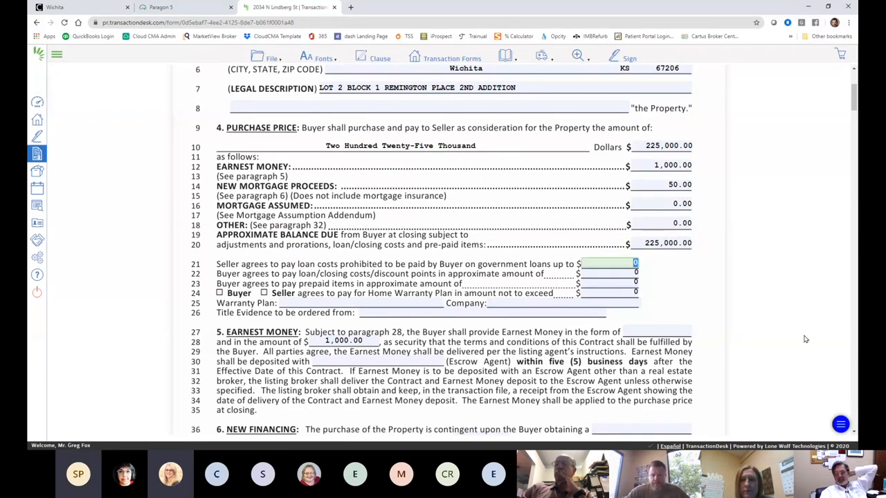
Step: Review the contract down to its prefilled signature block, then scroll back up to page 4
scroll(748, 319, down, 3)
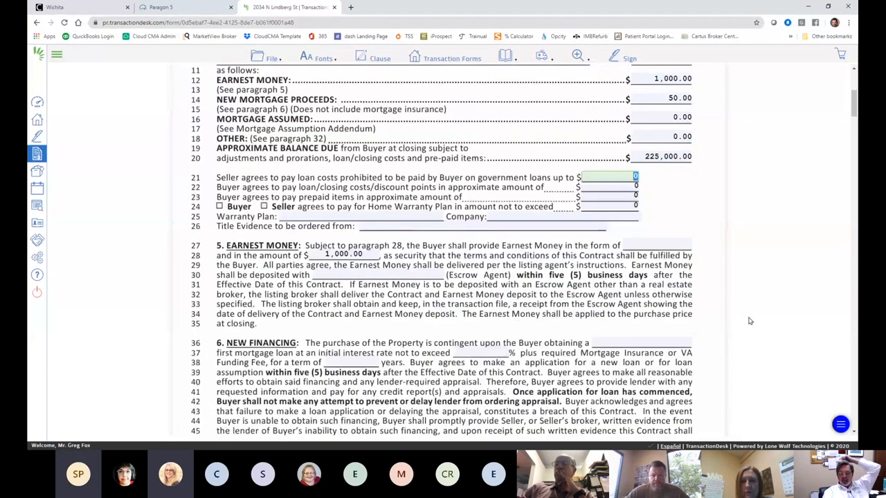
scroll(753, 320, down, 2)
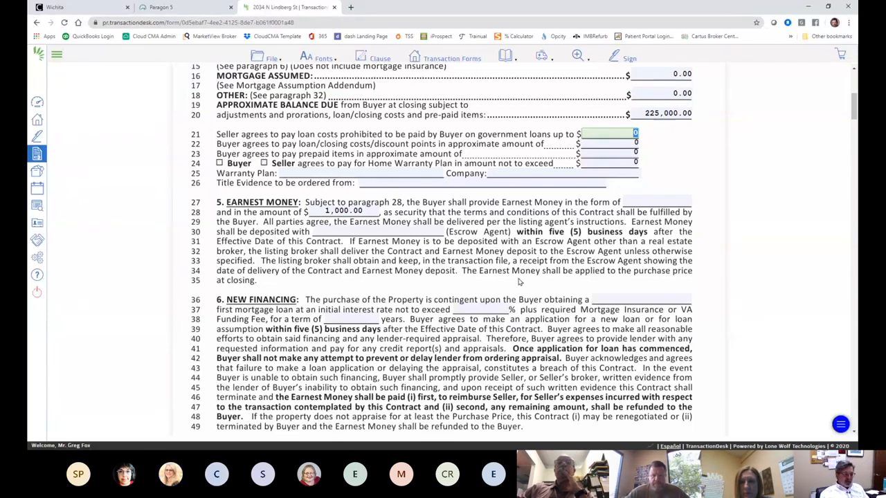
scroll(491, 272, down, 1)
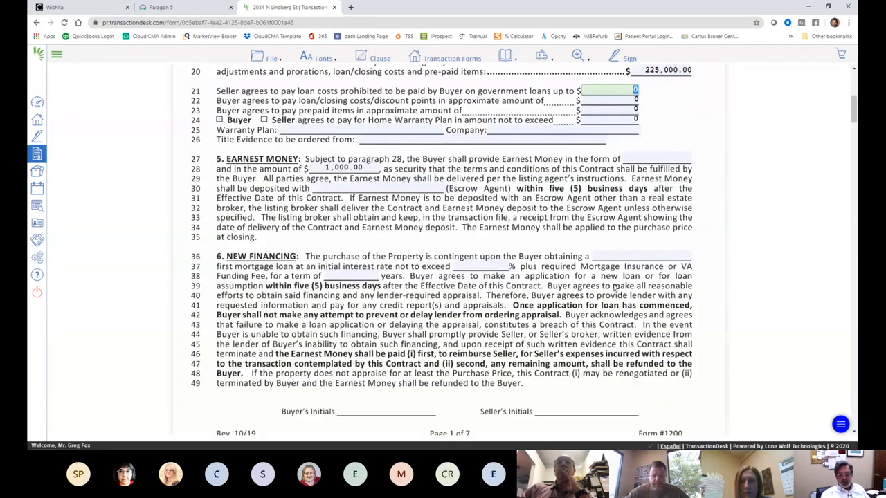
scroll(561, 311, up, 1)
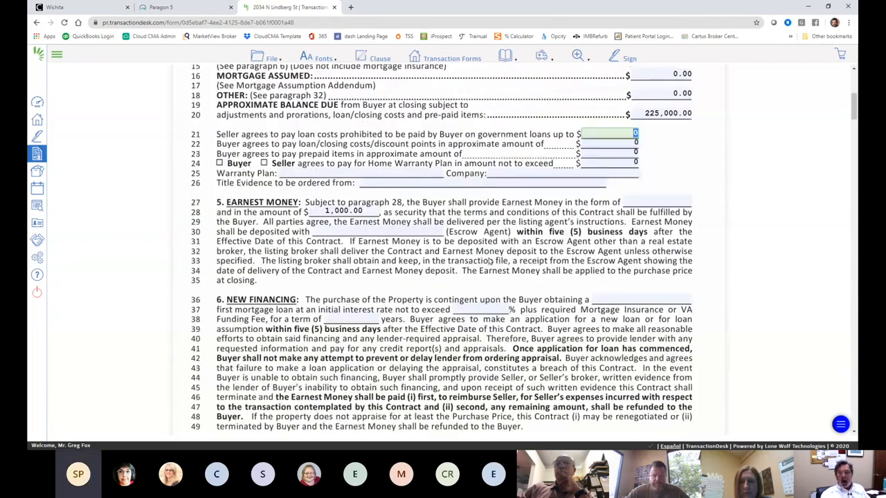
scroll(589, 235, up, 1)
scroll(592, 239, down, 4)
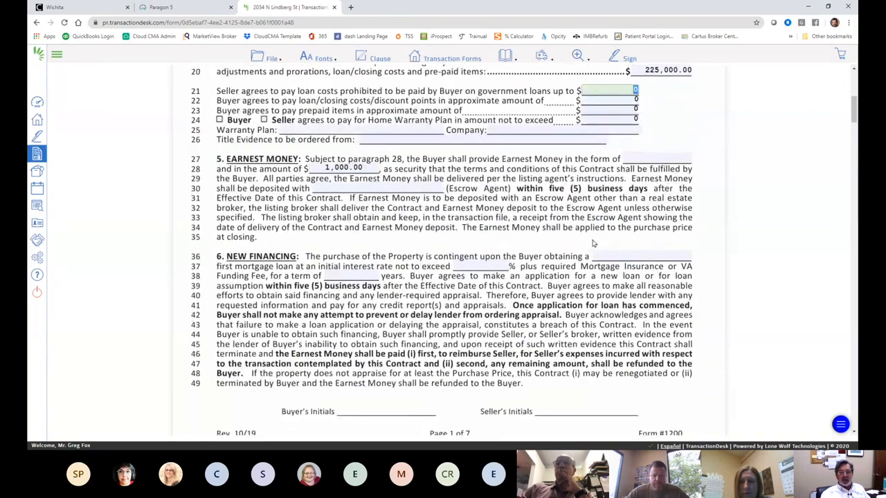
scroll(593, 244, down, 10)
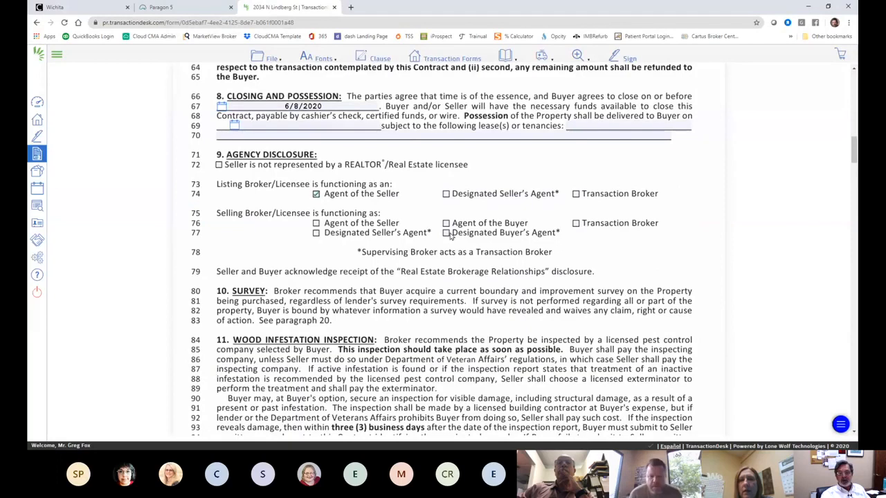
scroll(631, 273, down, 10)
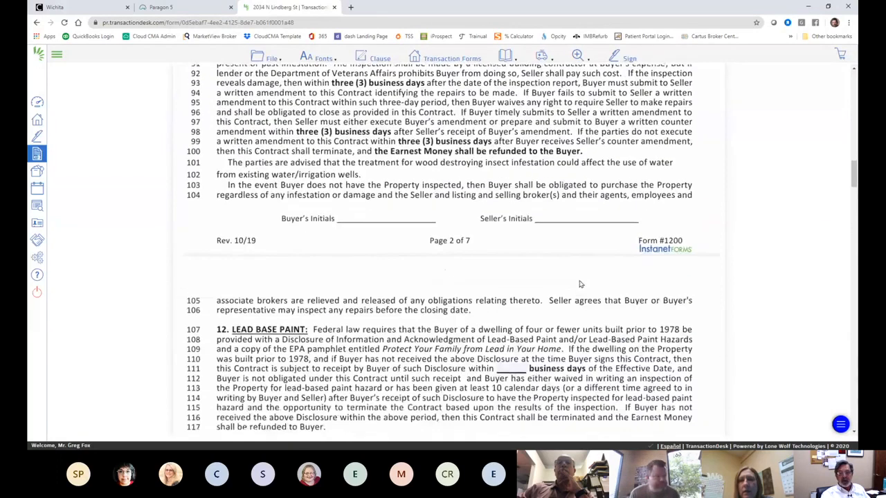
scroll(580, 284, down, 10)
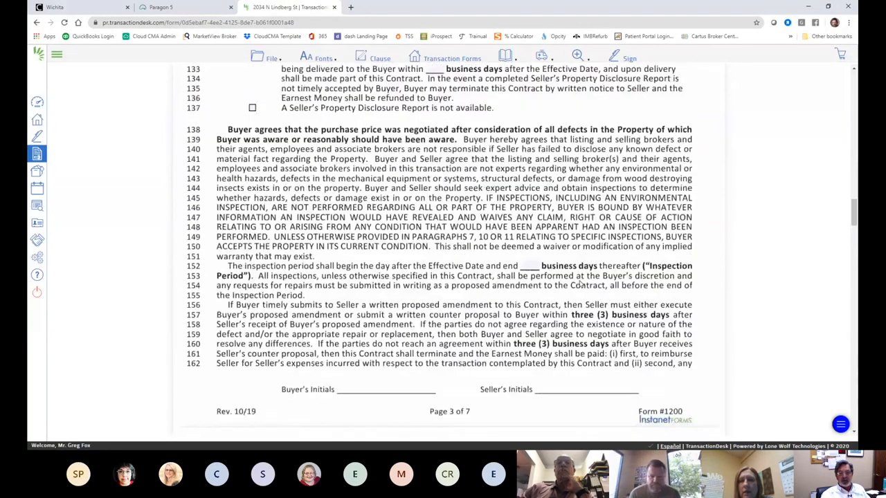
scroll(581, 284, down, 15)
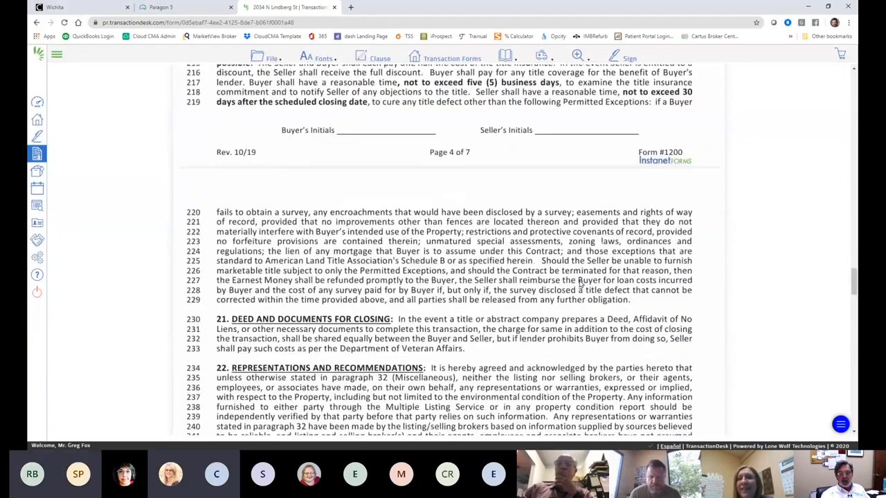
scroll(580, 284, down, 5)
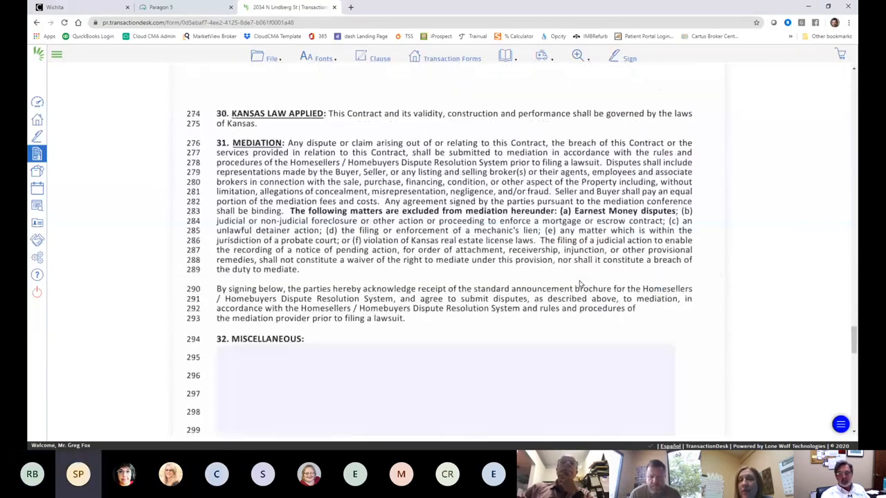
scroll(581, 283, down, 10)
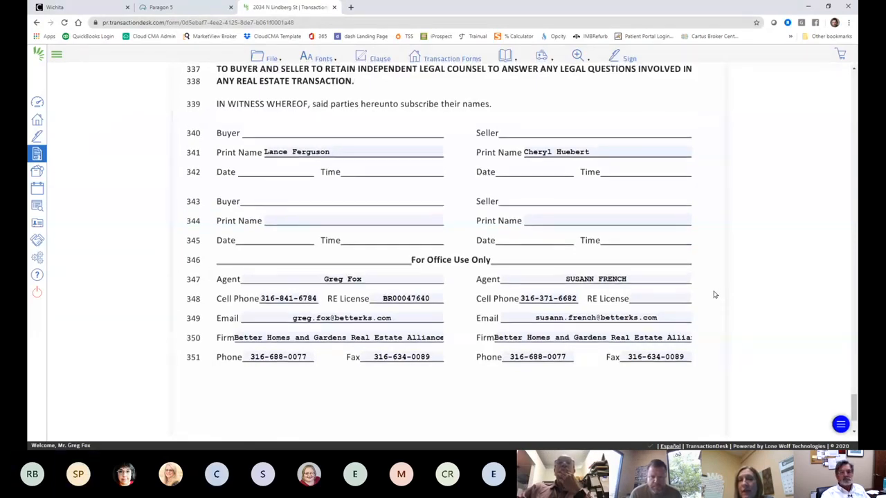
scroll(713, 293, up, 9)
scroll(661, 258, up, 3)
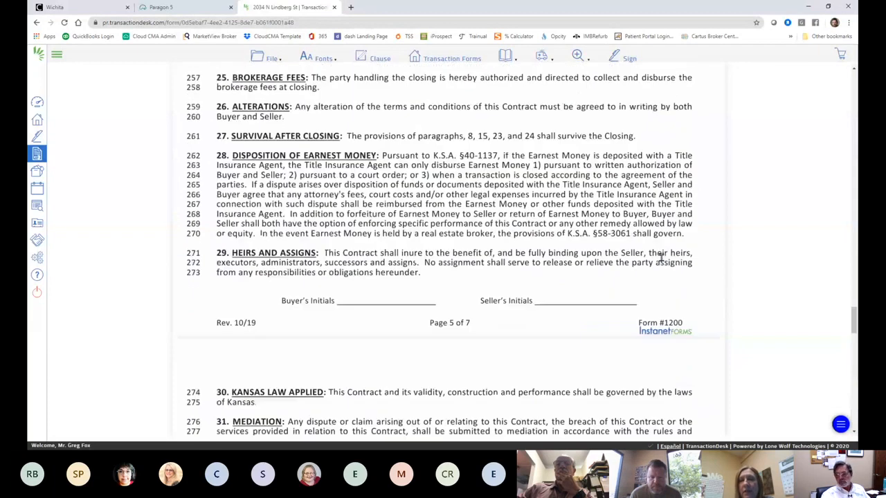
scroll(304, 152, up, 7)
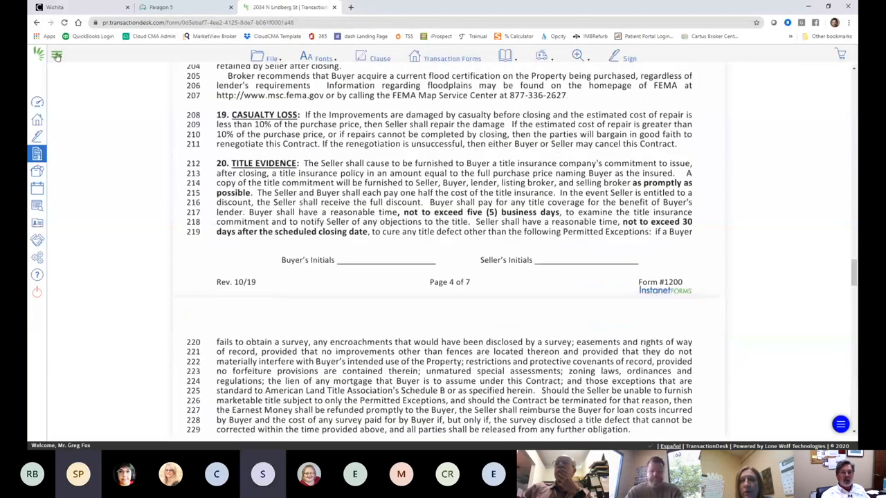
Step: Save the purchase contract and exit back to the transaction's Forms step
click(257, 59)
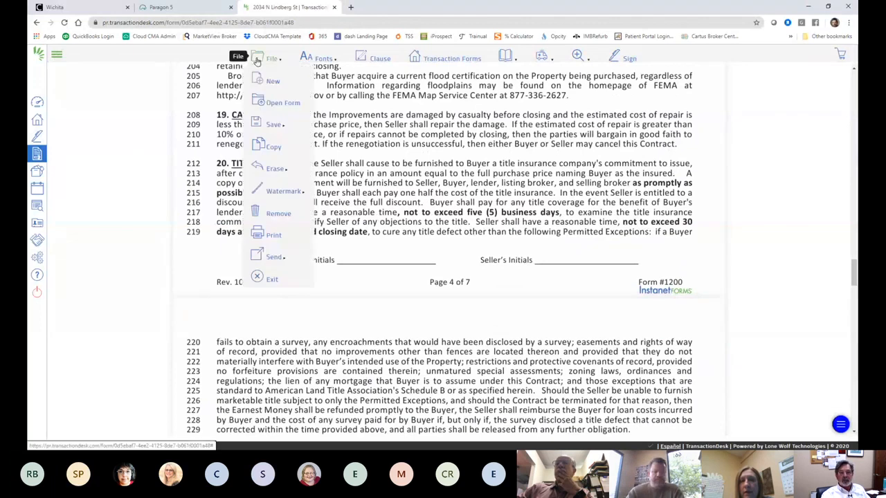
mouse_move(270, 128)
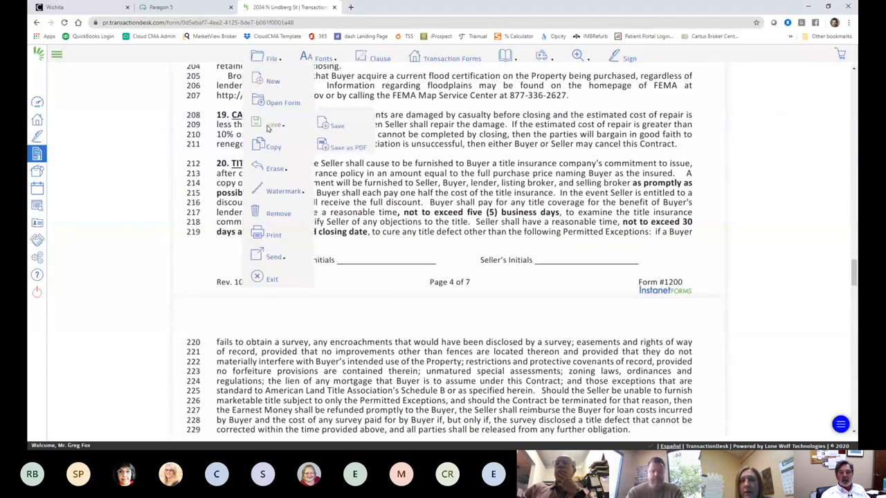
click(338, 127)
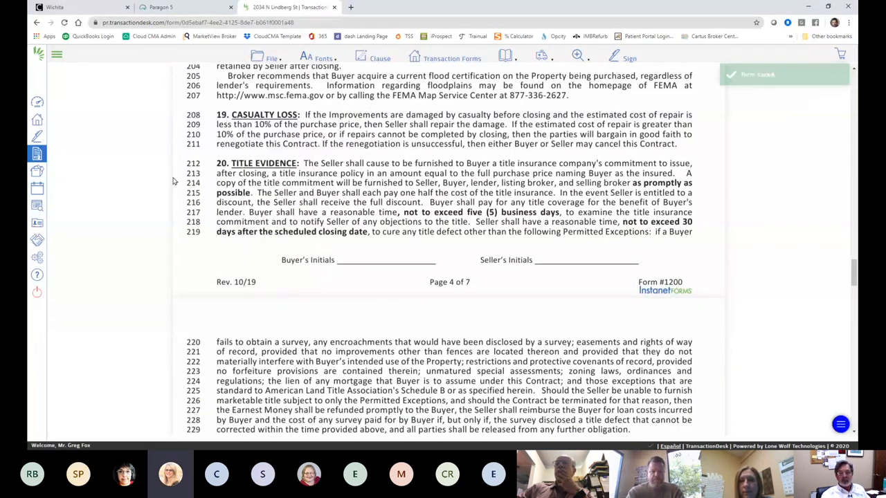
scroll(418, 232, down, 3)
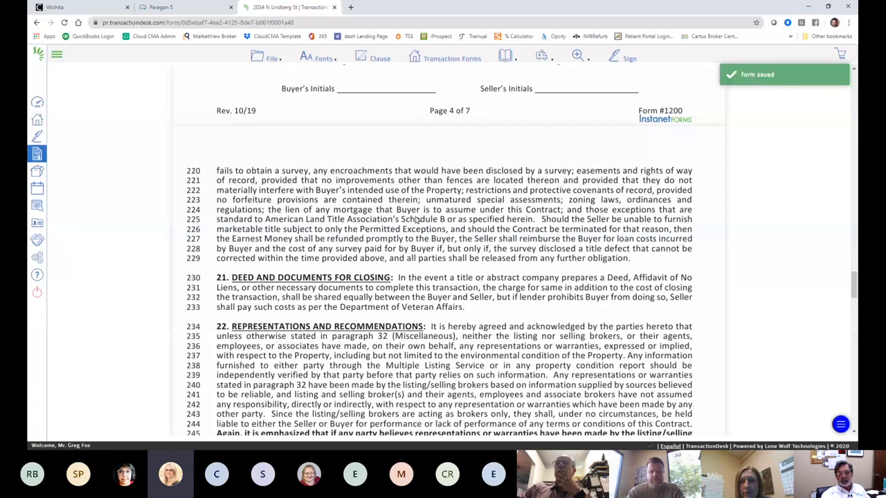
scroll(416, 219, up, 15)
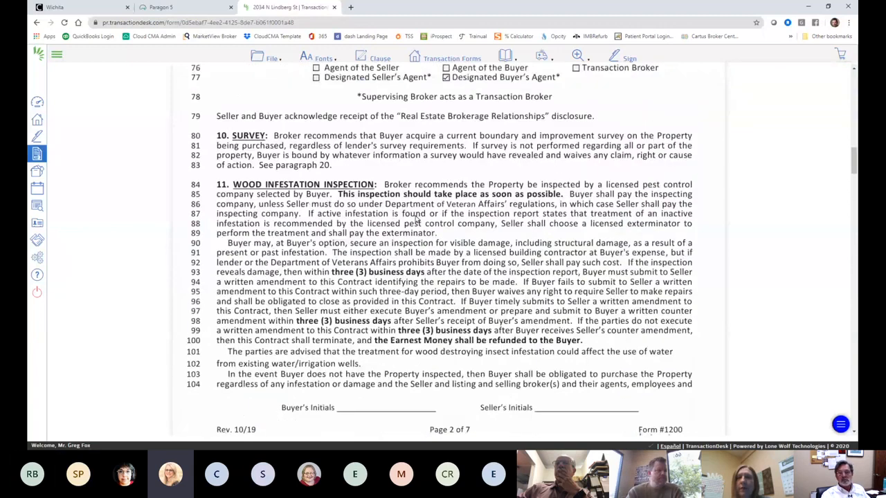
scroll(416, 219, up, 10)
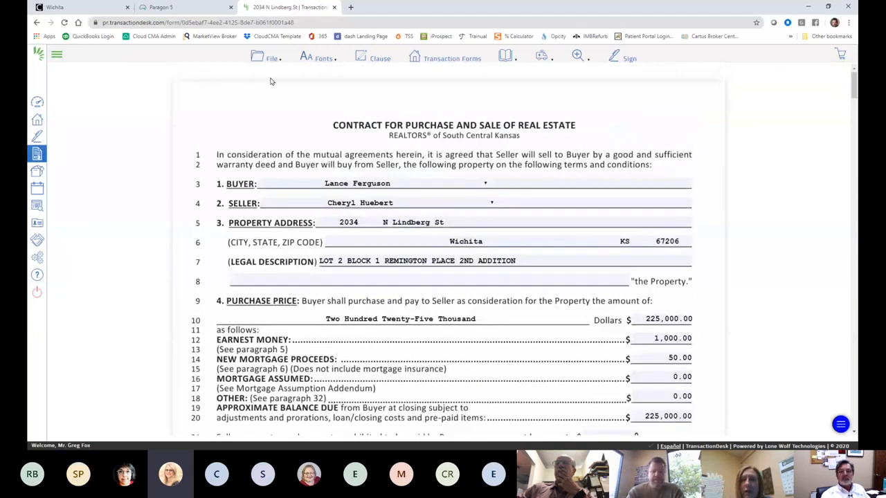
click(271, 58)
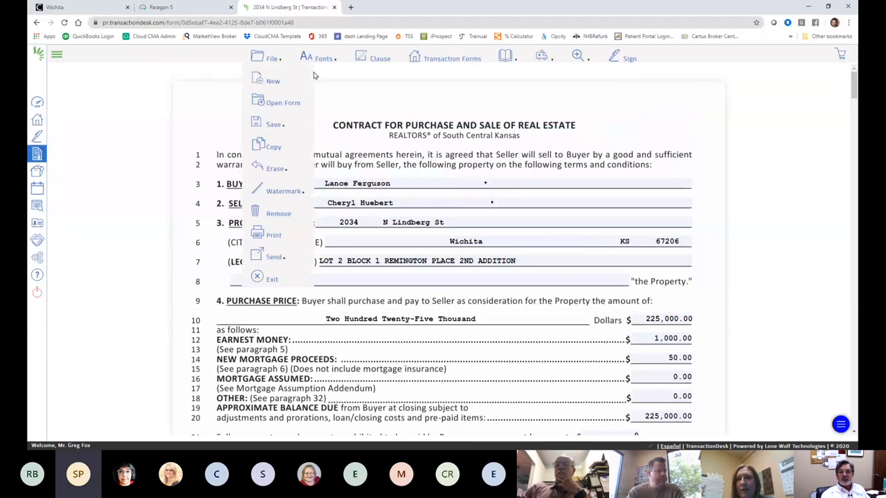
click(257, 277)
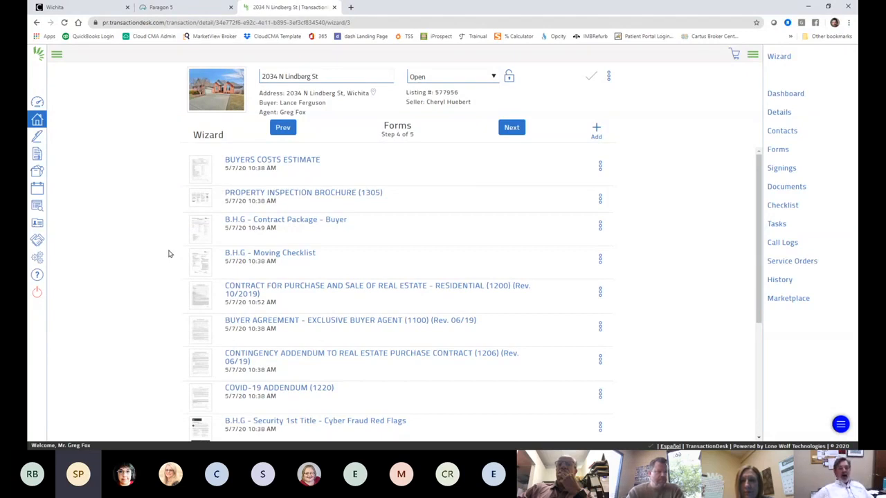
Step: Look over the Forms list, then close the TransactionDesk browser tab
scroll(151, 262, down, 3)
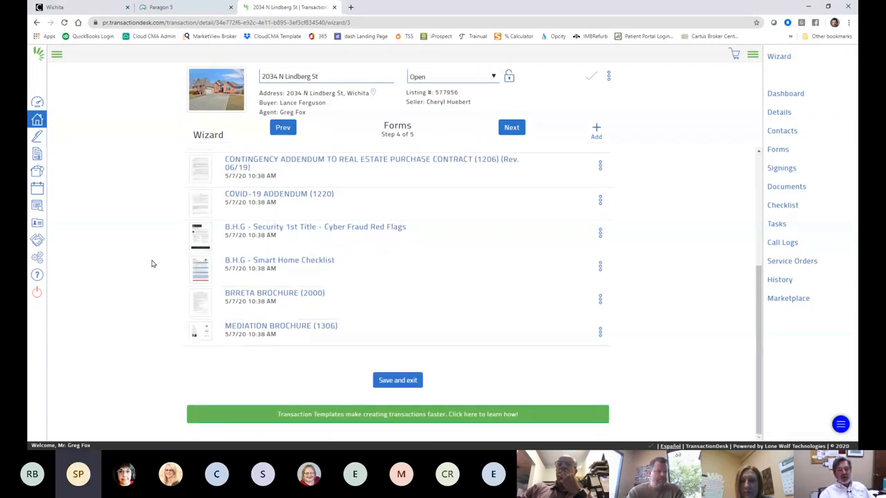
scroll(152, 263, up, 2)
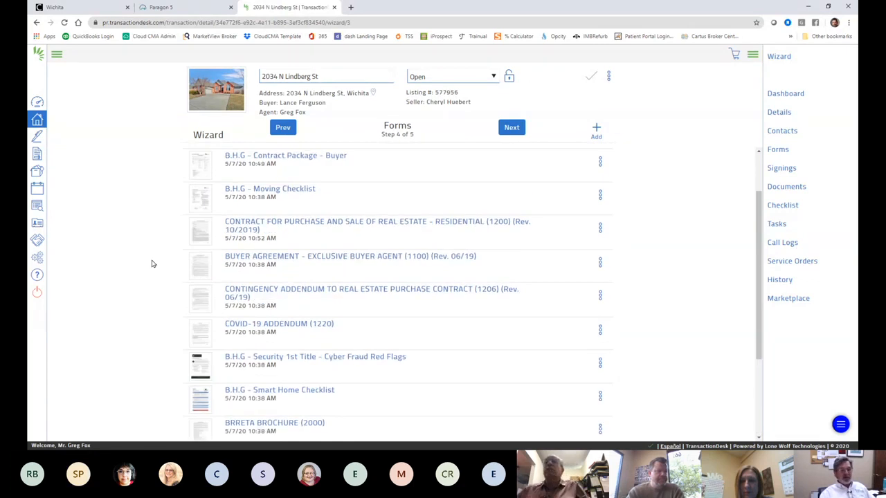
scroll(153, 264, up, 1)
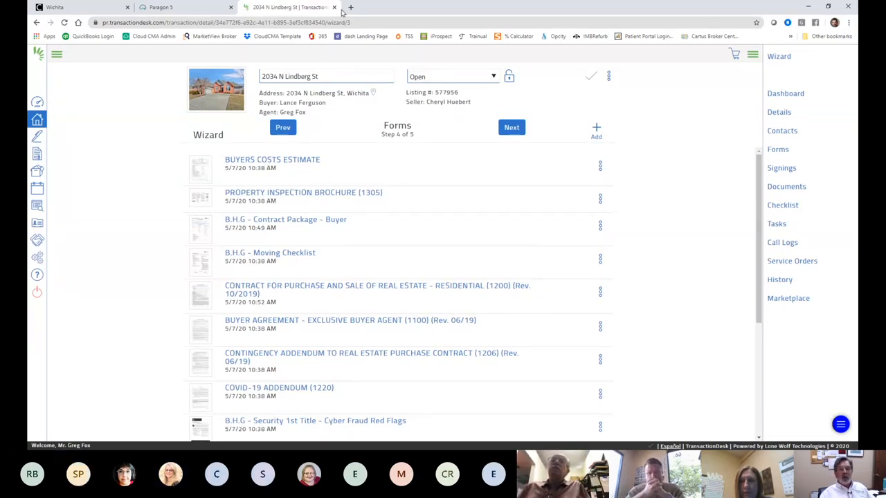
click(334, 7)
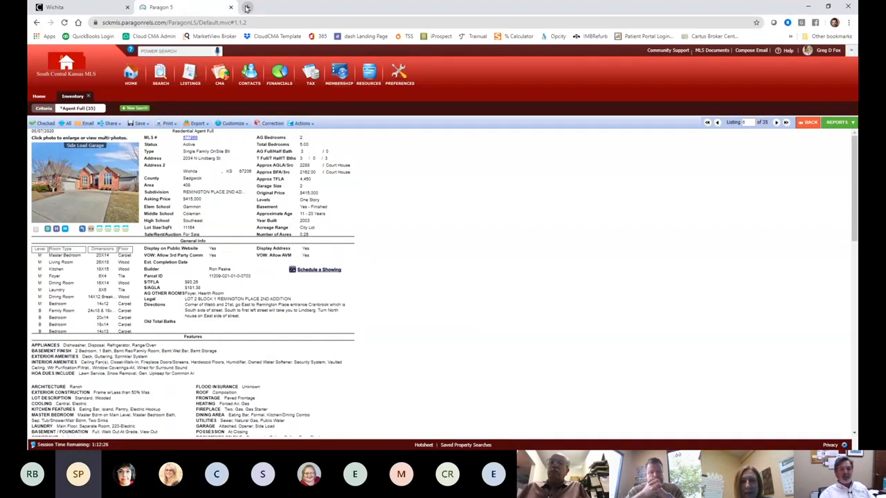
click(246, 7)
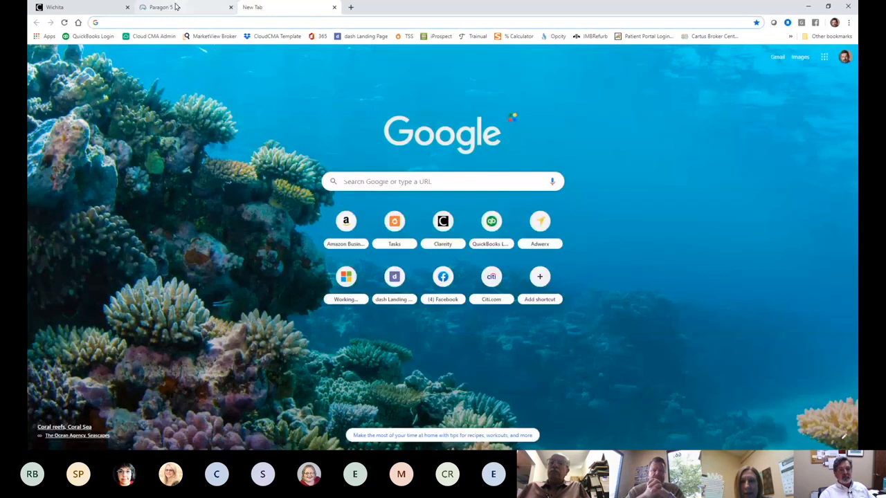
click(175, 7)
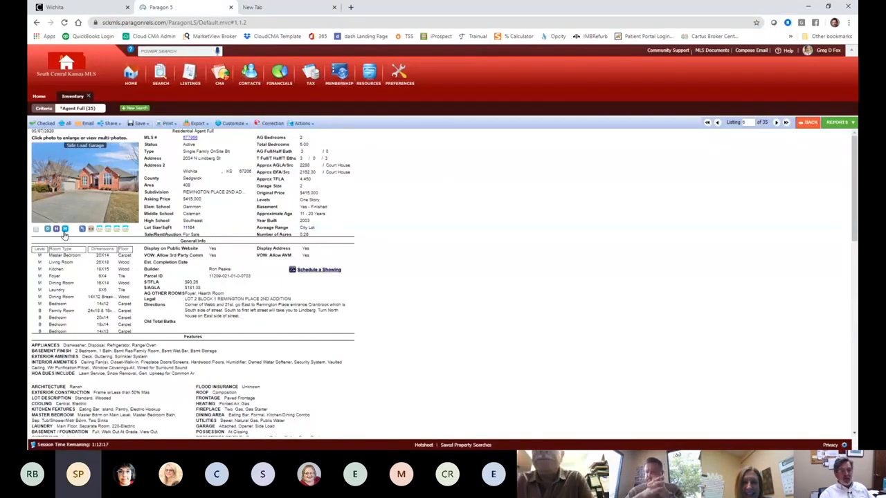
click(82, 229)
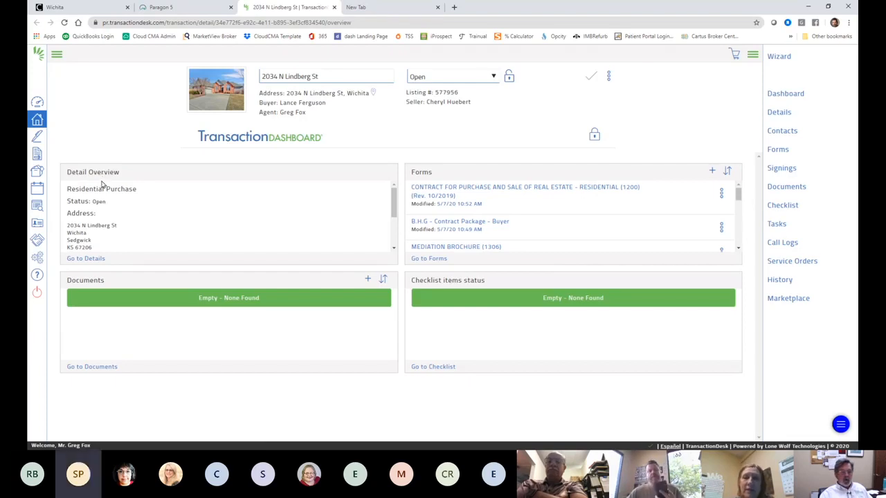
Step: Open the transaction's Details page and look over its actions list
click(90, 259)
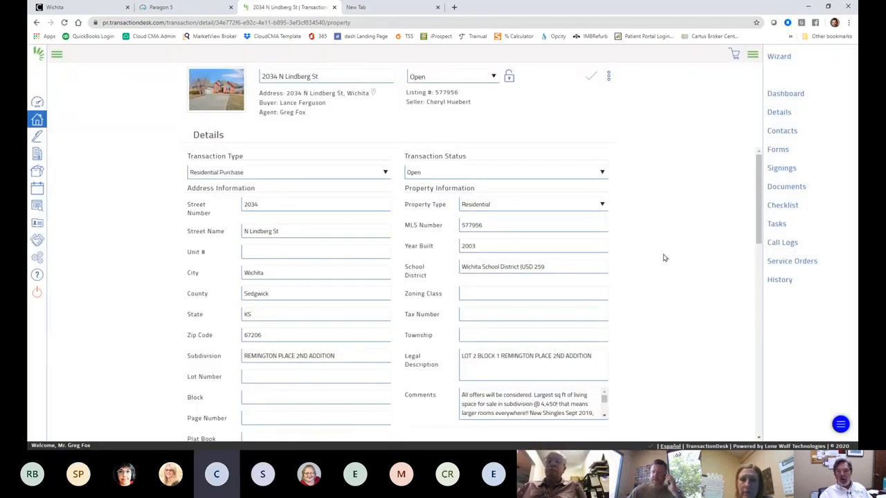
scroll(663, 258, down, 9)
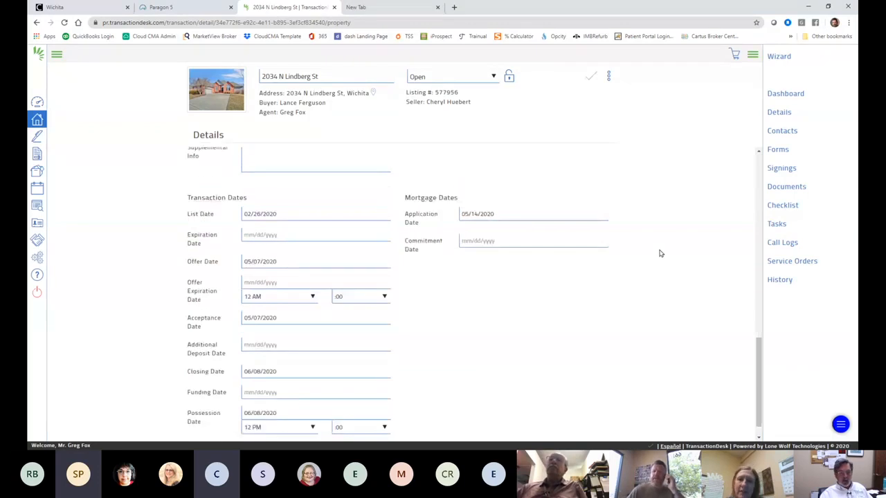
scroll(659, 251, up, 5)
scroll(659, 251, up, 4)
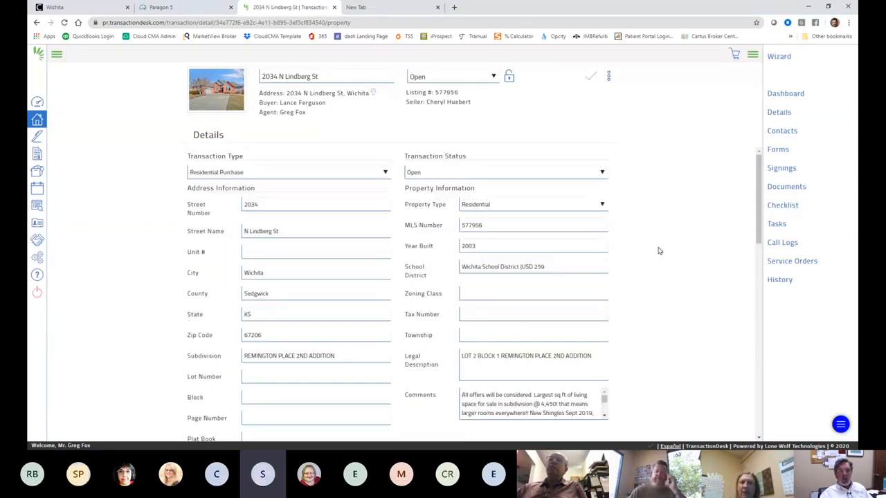
click(609, 77)
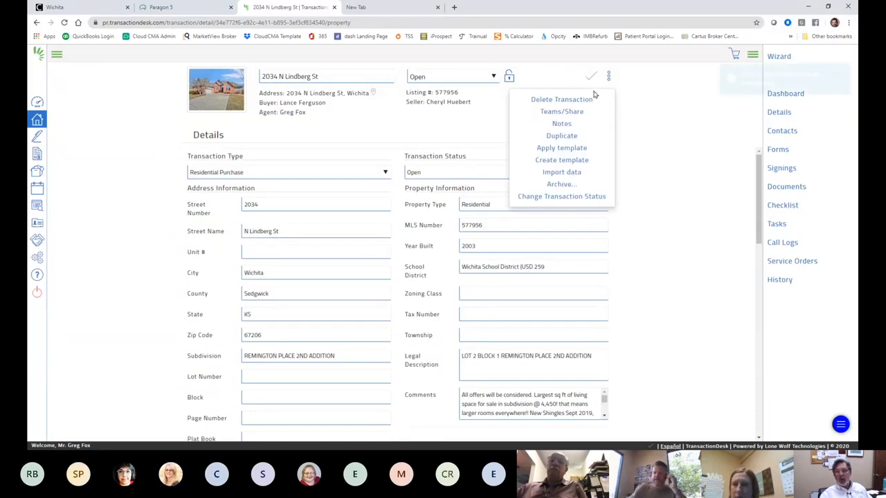
click(718, 169)
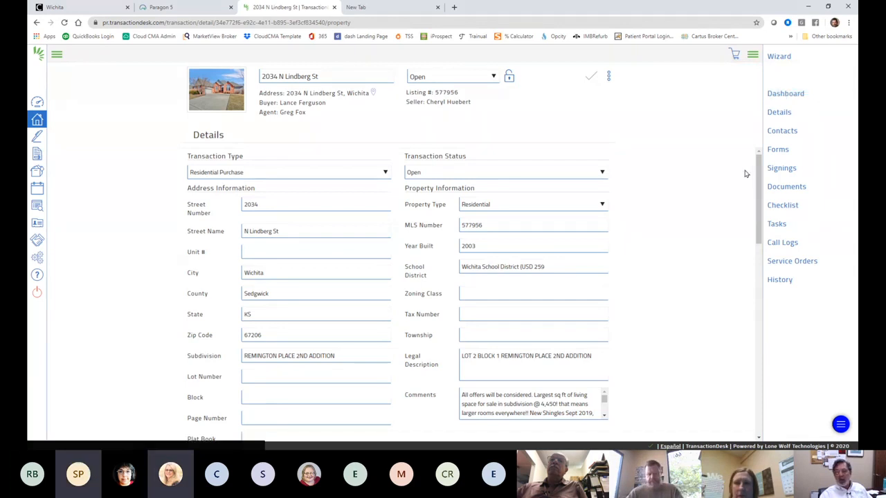
Step: Show the transaction's Forms list, starting with Buyers Costs Estimate
drag(759, 208, 758, 380)
right_click(758, 381)
click(594, 305)
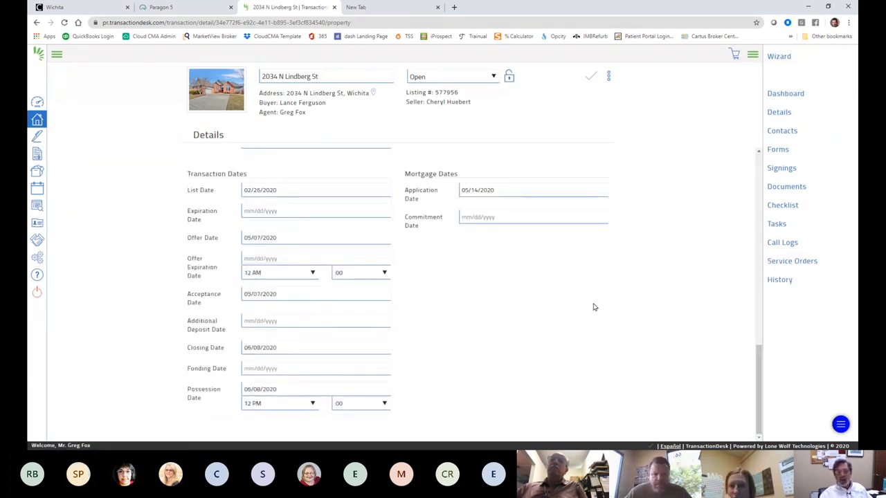
scroll(594, 301, up, 10)
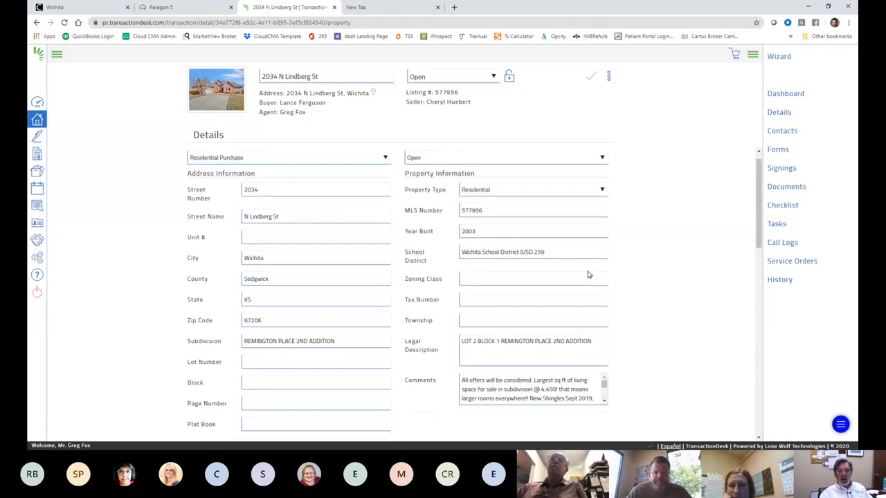
click(777, 149)
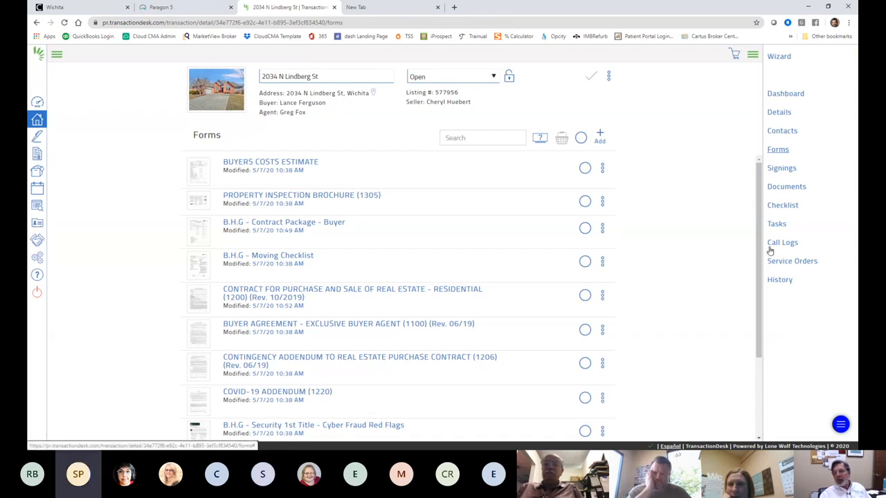
scroll(746, 268, down, 3)
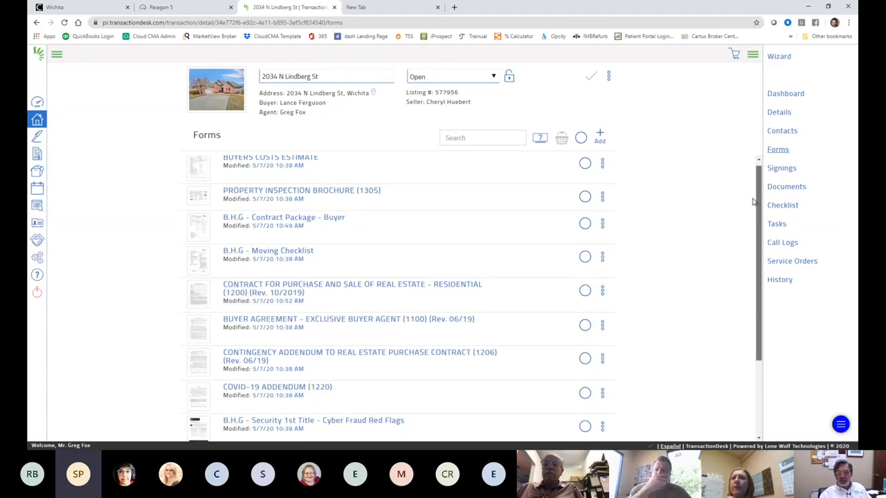
scroll(746, 268, up, 3)
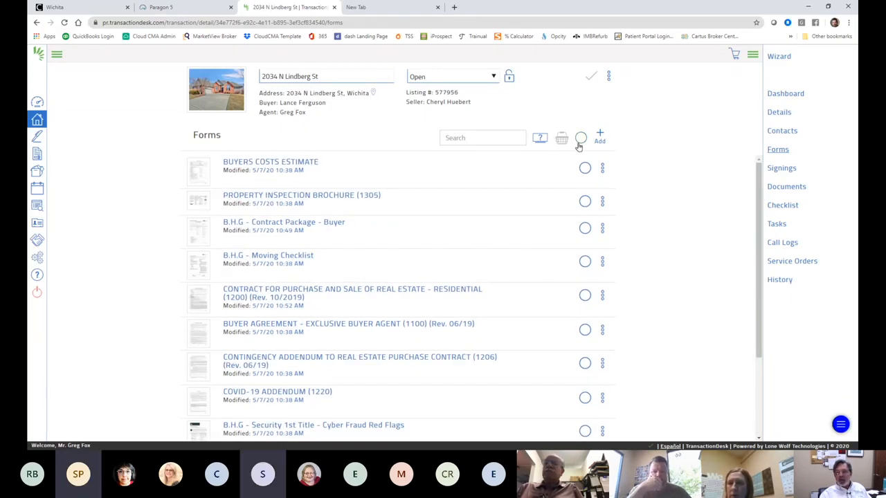
Step: Try adding a new document, follow the storage reactivation link, then return to the empty Documents page
click(794, 188)
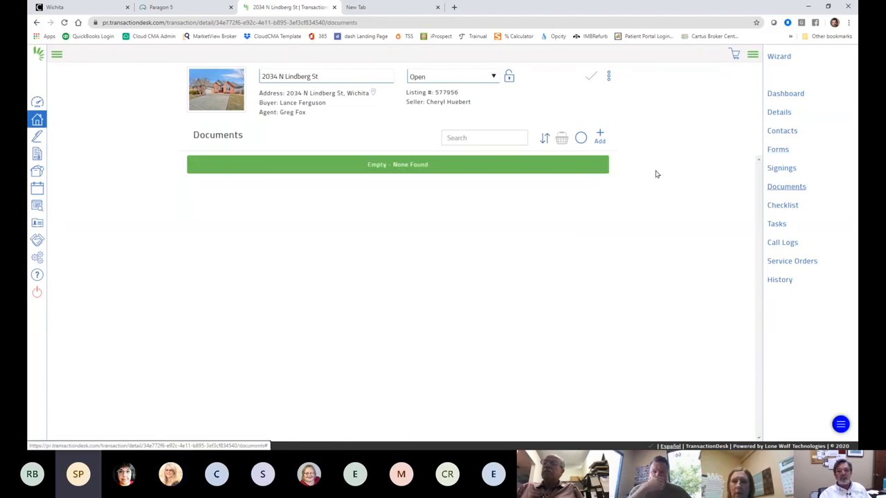
click(600, 137)
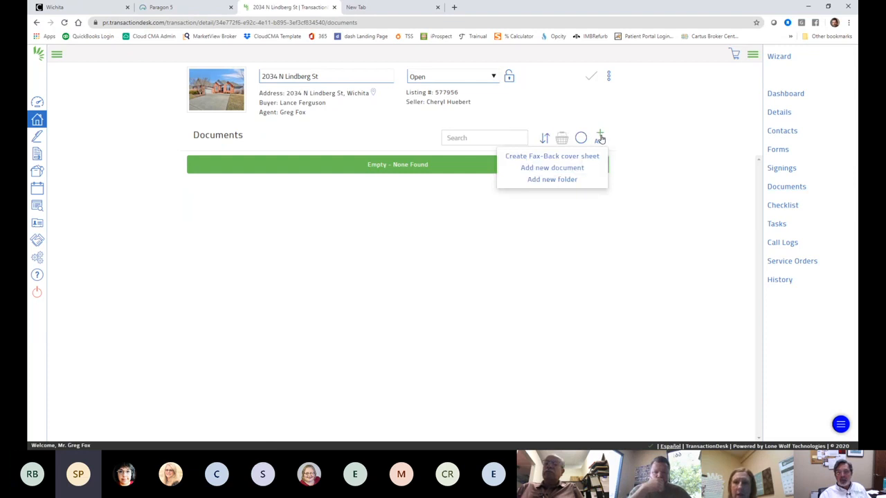
click(571, 169)
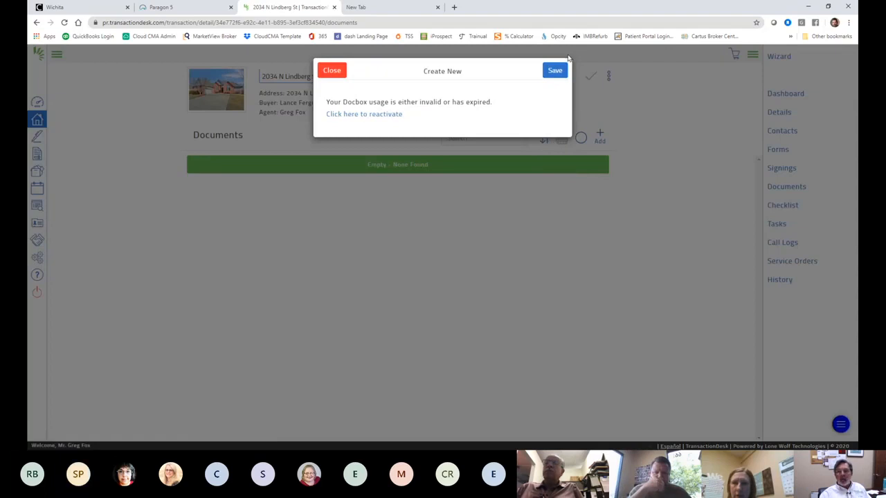
click(390, 113)
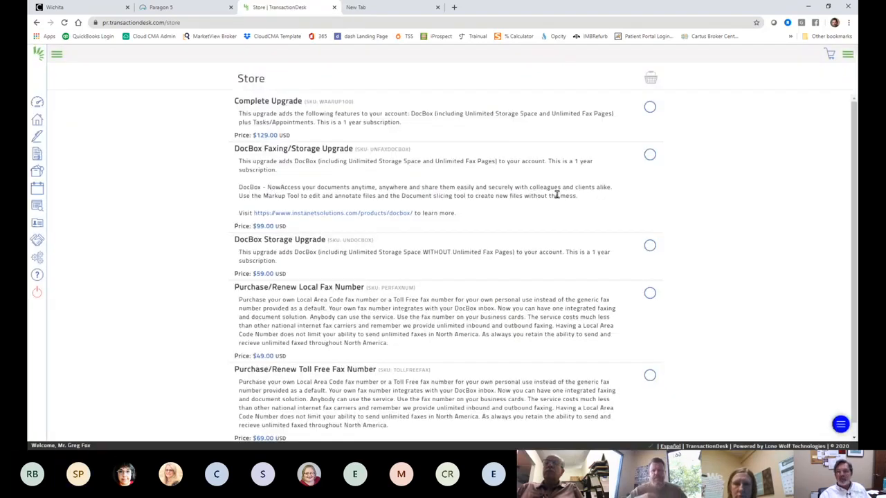
scroll(550, 195, down, 1)
scroll(545, 192, up, 1)
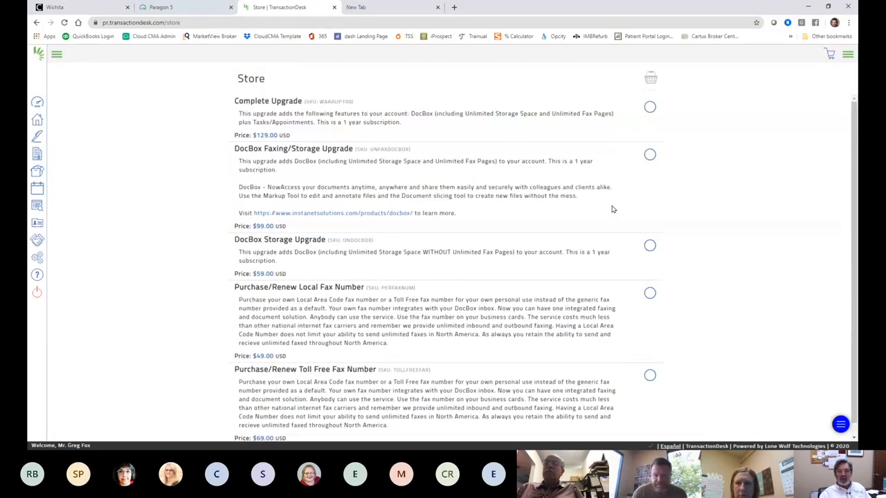
click(38, 23)
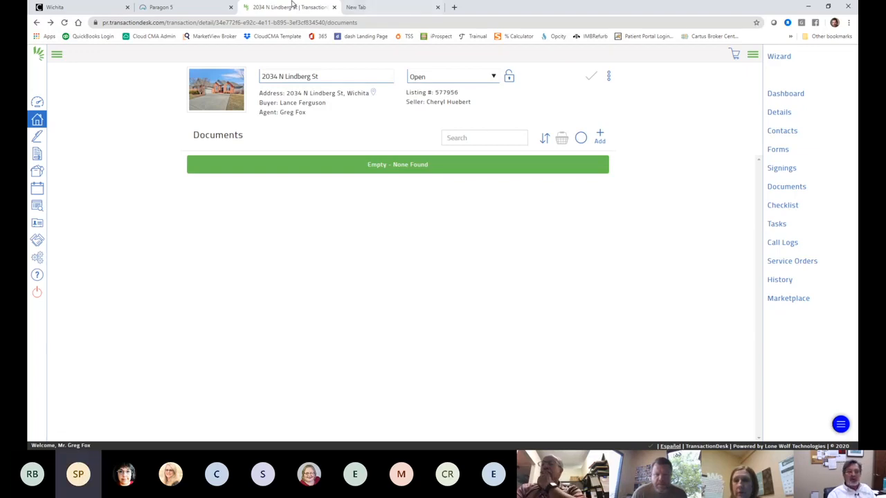
Step: Close the TransactionDesk tab and load cloudcma.com in the new tab
click(334, 7)
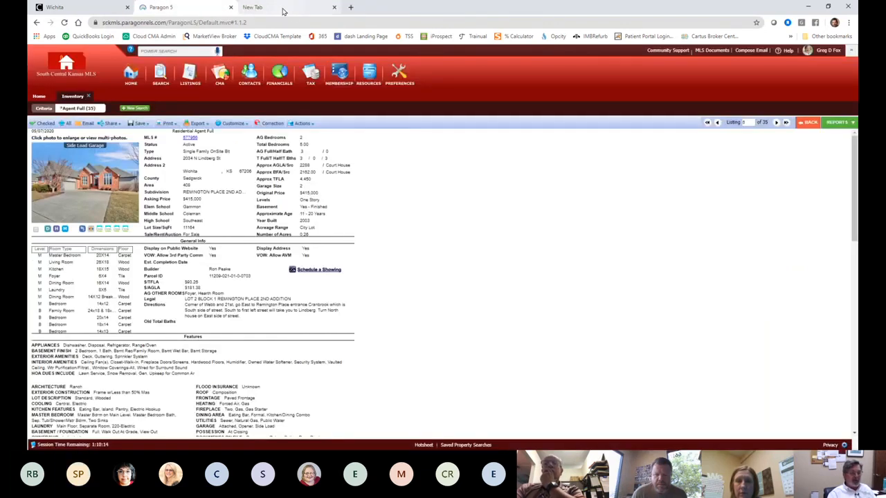
click(282, 9)
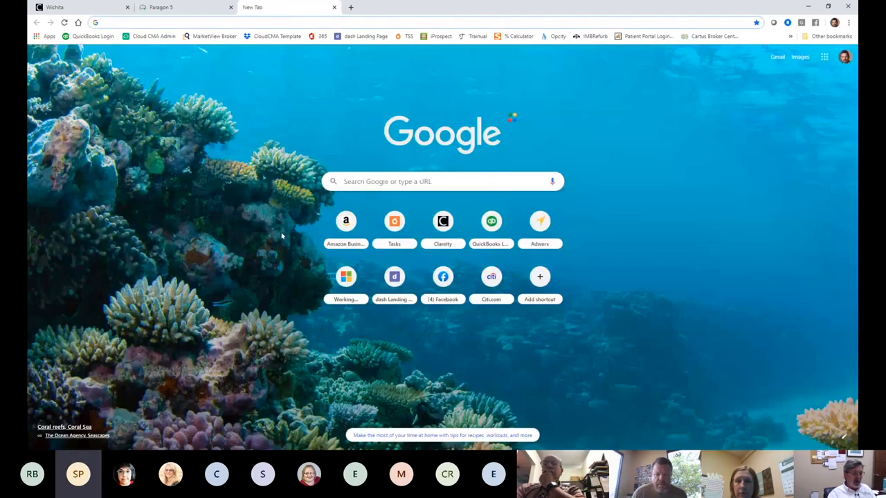
click(176, 22)
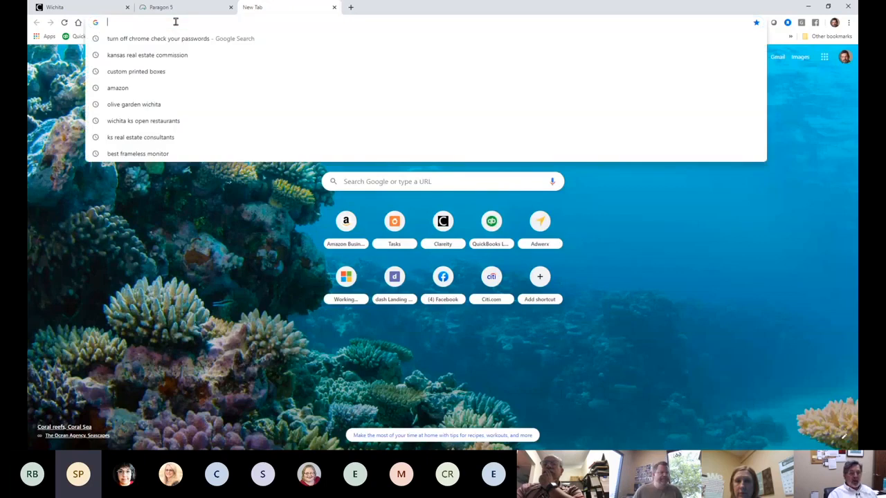
text(clo)
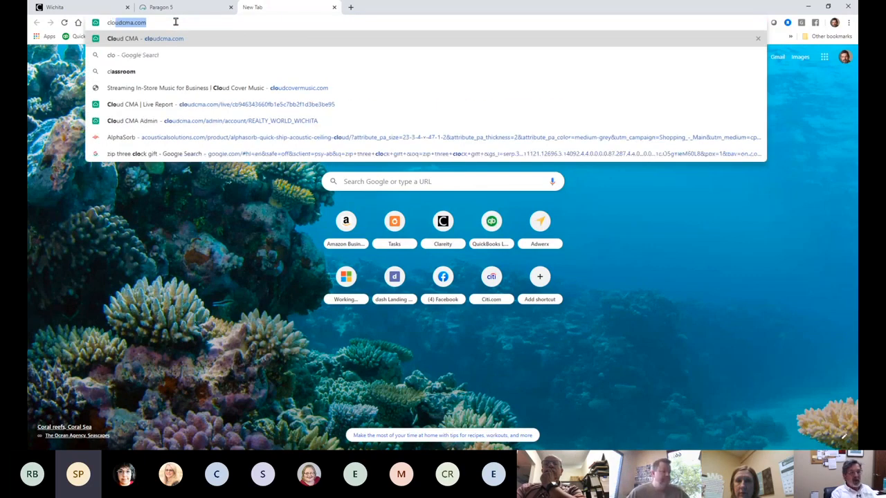
text(udcma.co)
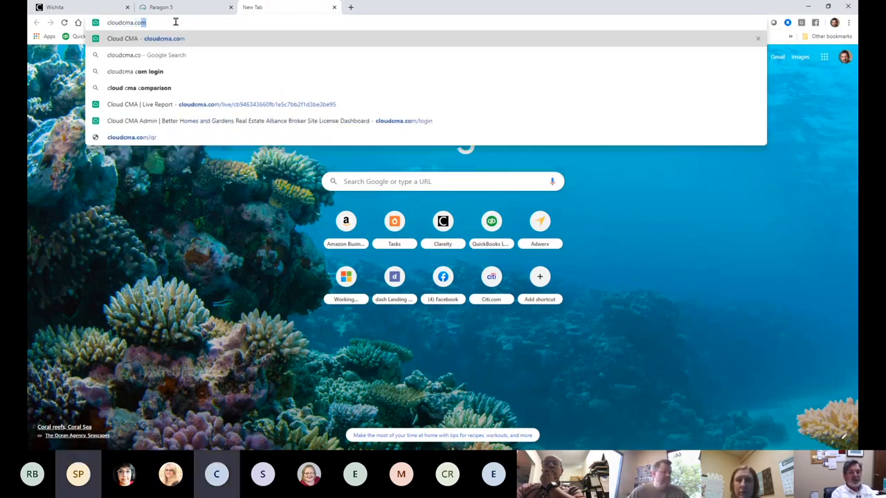
key(Return)
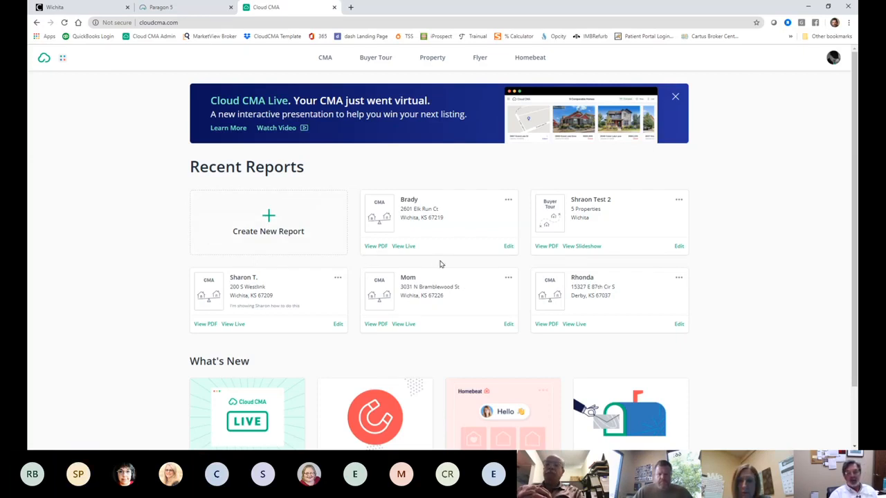
Step: Open the first recent report's live CMA and check its virtual meeting options in the sections menu
click(408, 248)
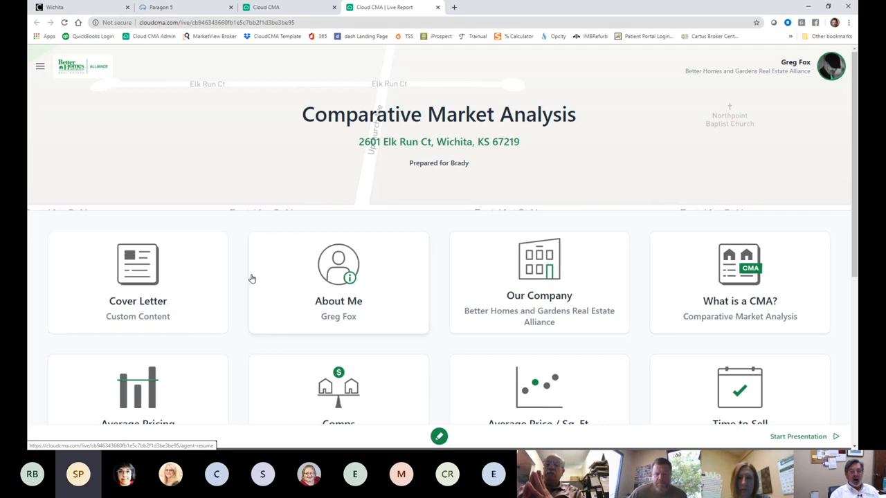
scroll(252, 279, down, 1)
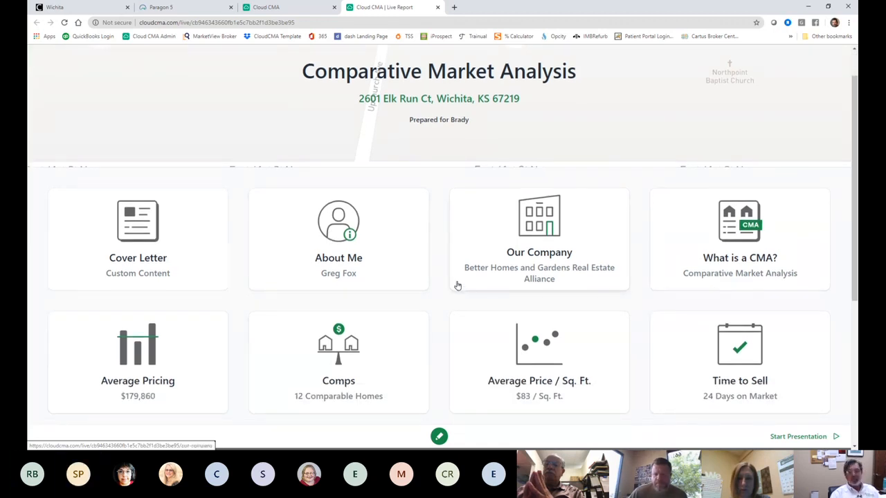
scroll(451, 283, up, 1)
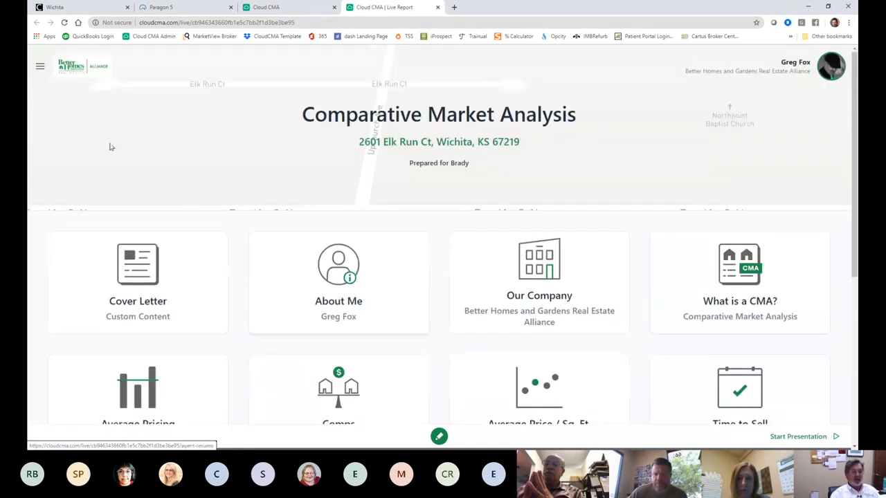
click(40, 68)
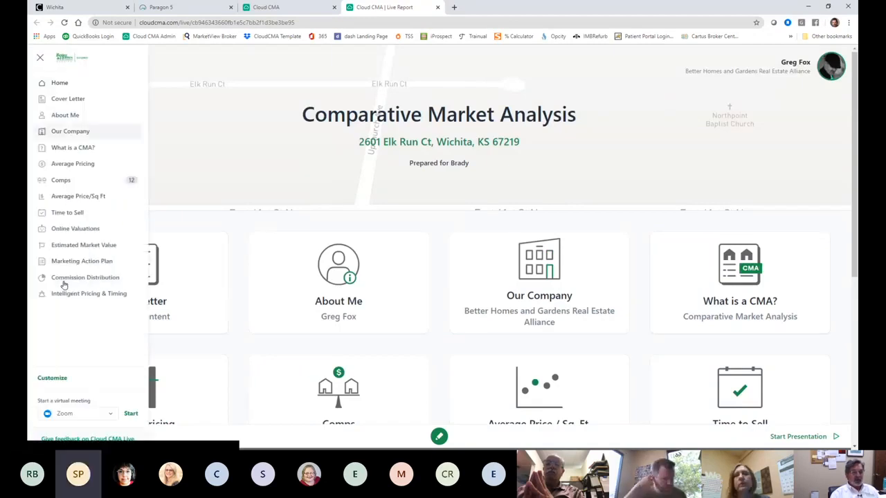
click(110, 413)
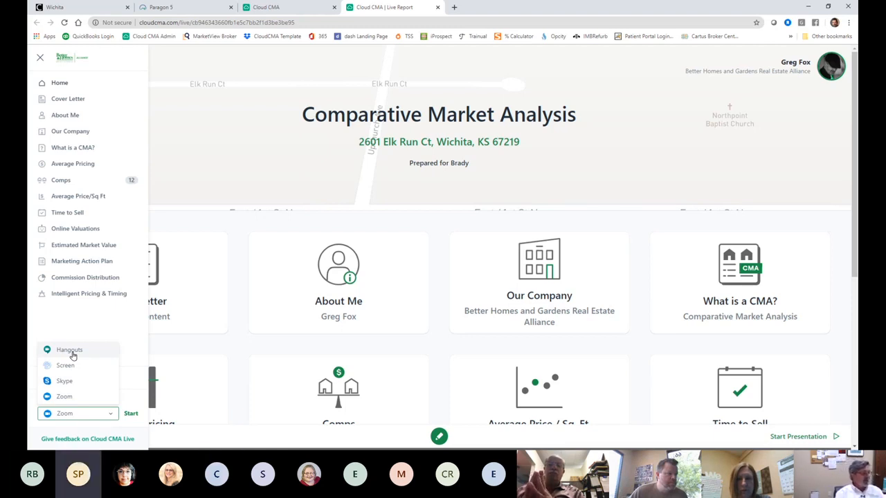
click(221, 187)
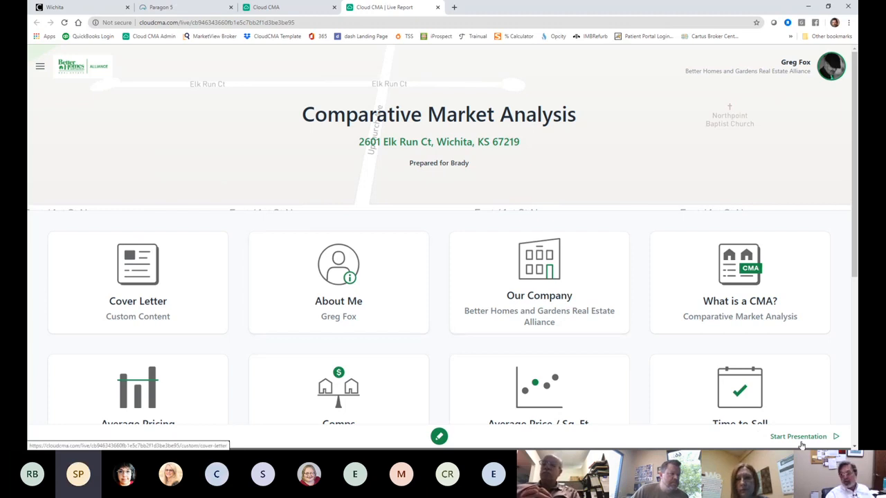
scroll(799, 436, down, 4)
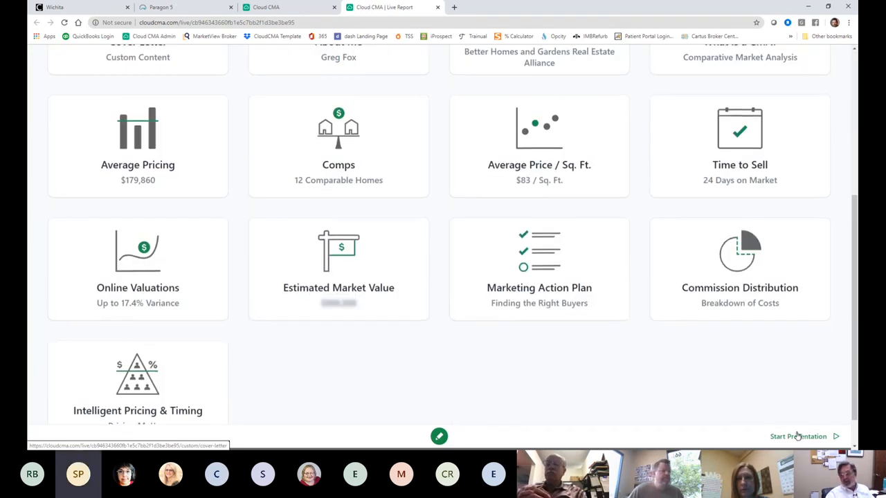
scroll(244, 224, up, 4)
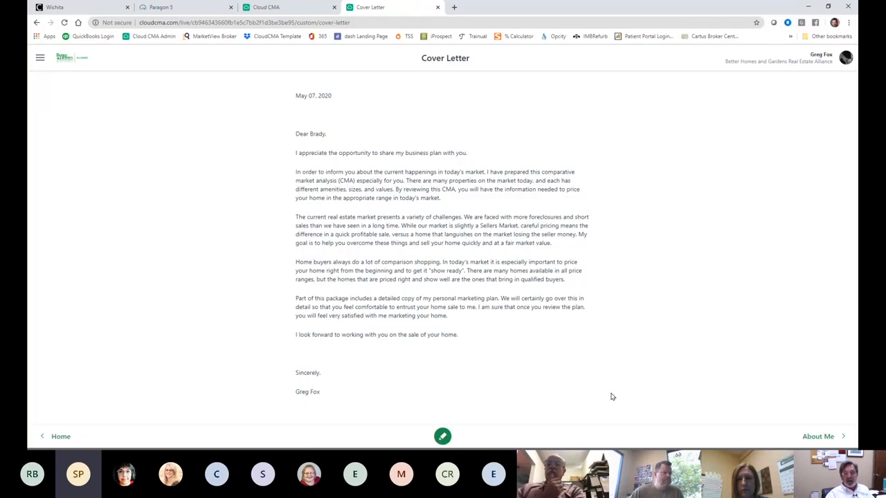
click(810, 435)
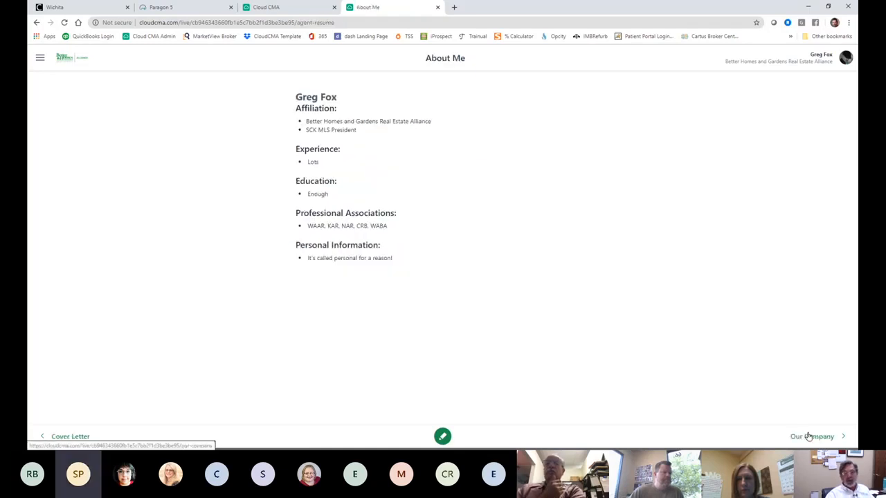
click(808, 436)
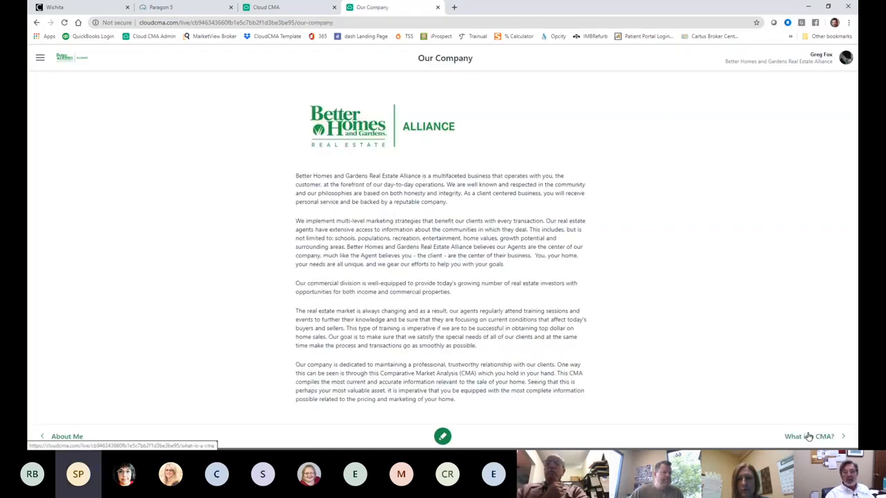
click(808, 436)
click(808, 436)
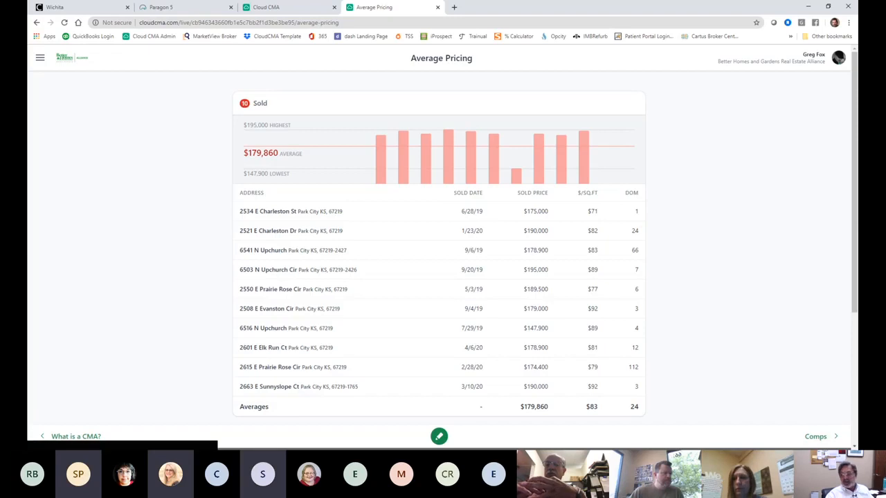
click(40, 57)
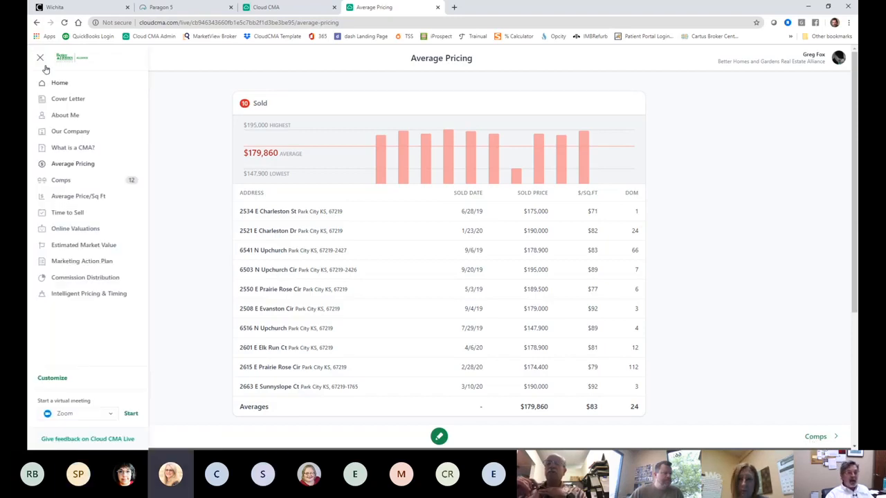
click(56, 83)
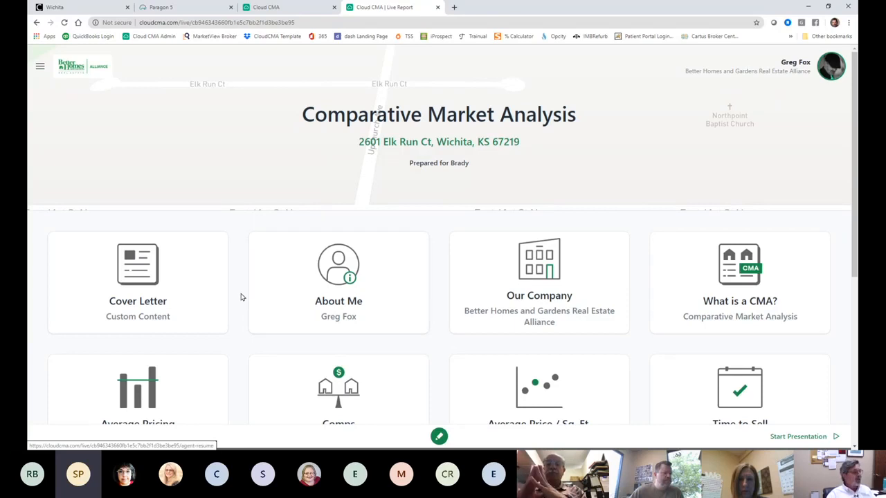
scroll(241, 292, down, 1)
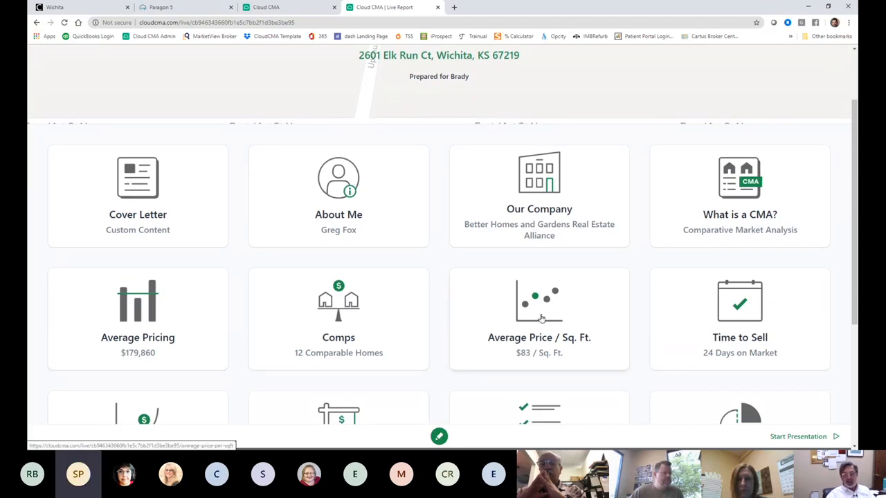
Step: Review the Average Pricing sold and pending tables, then go to the 12 Comparable Homes map
click(146, 324)
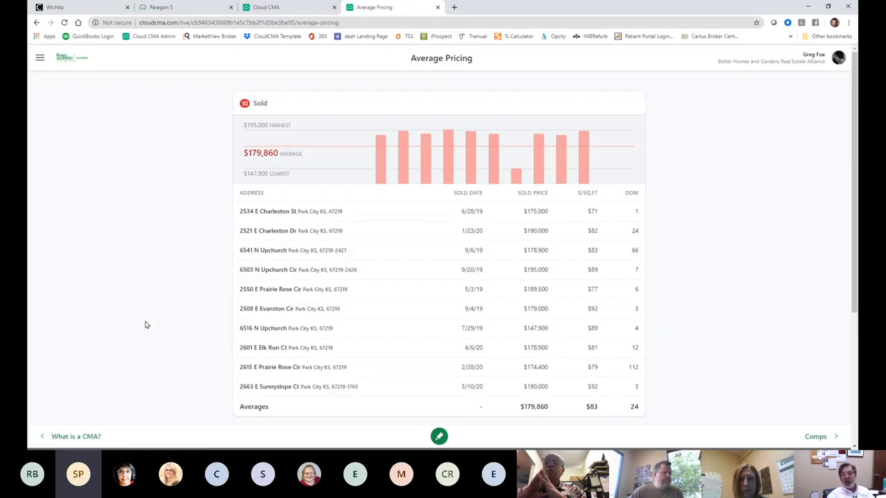
scroll(687, 276, down, 1)
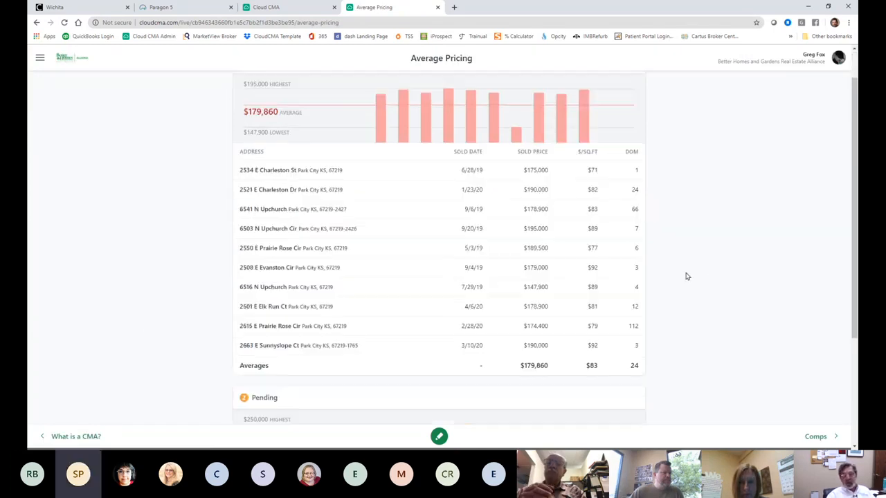
scroll(685, 275, down, 2)
scroll(684, 274, up, 3)
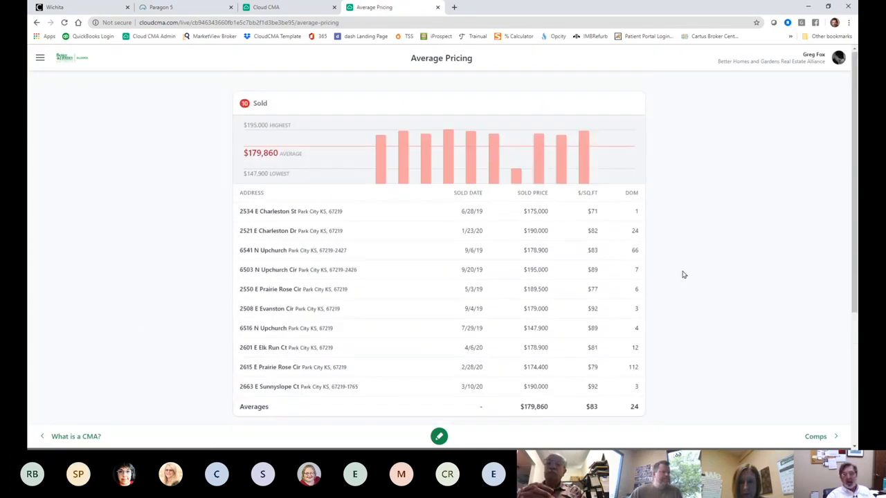
scroll(666, 292, down, 3)
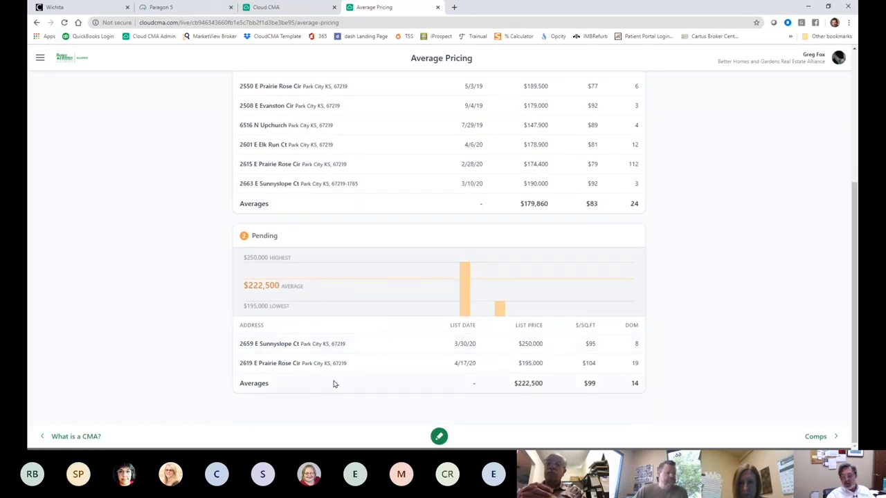
scroll(367, 371, up, 3)
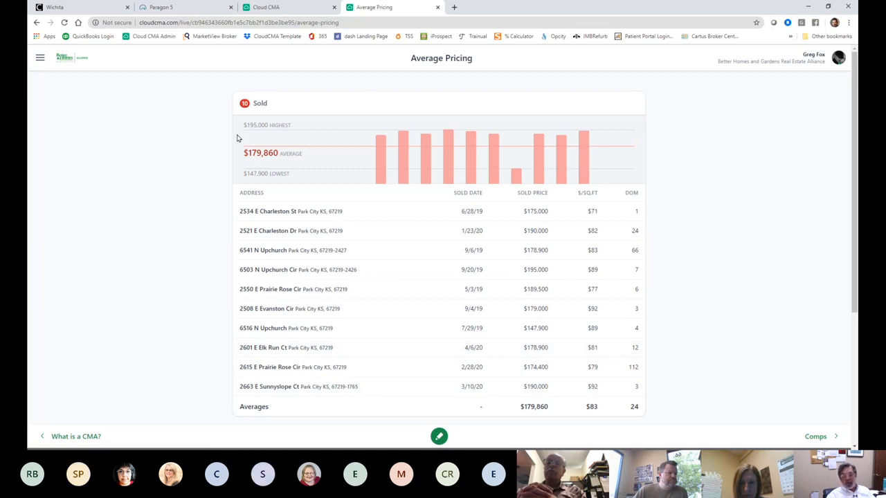
click(818, 437)
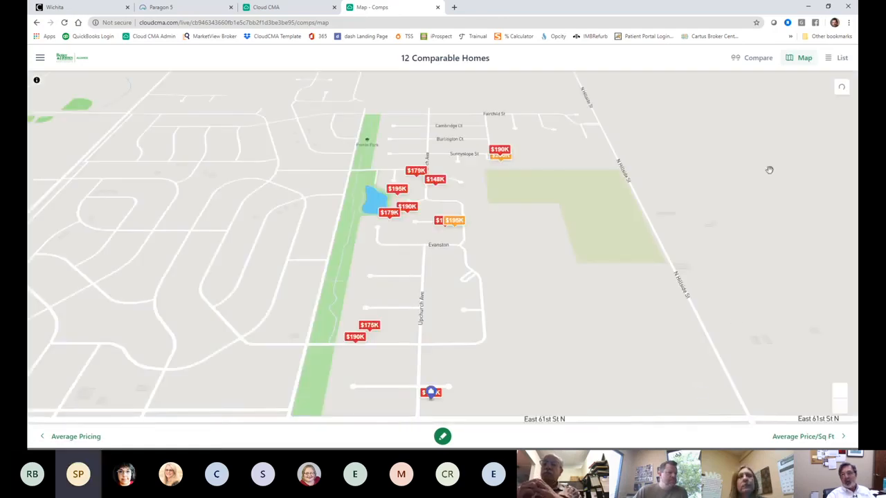
click(758, 59)
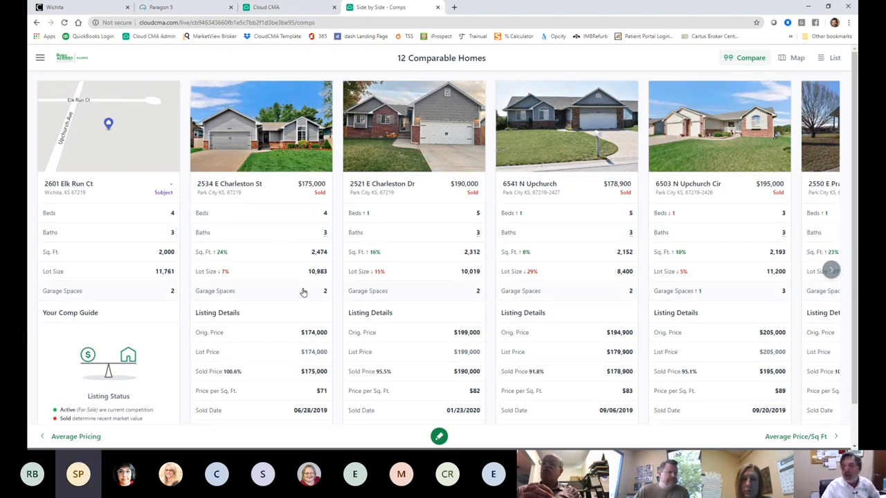
scroll(303, 291, down, 1)
scroll(302, 292, up, 1)
scroll(302, 332, down, 1)
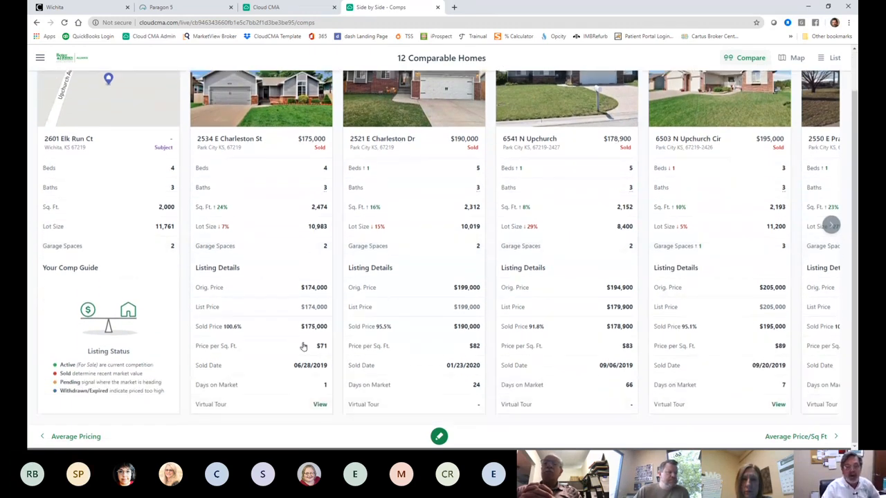
click(319, 405)
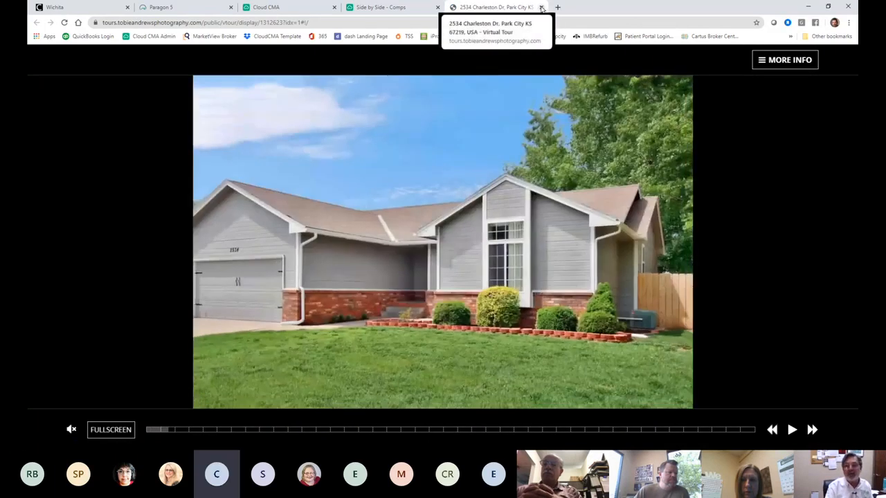
click(540, 7)
scroll(373, 271, up, 1)
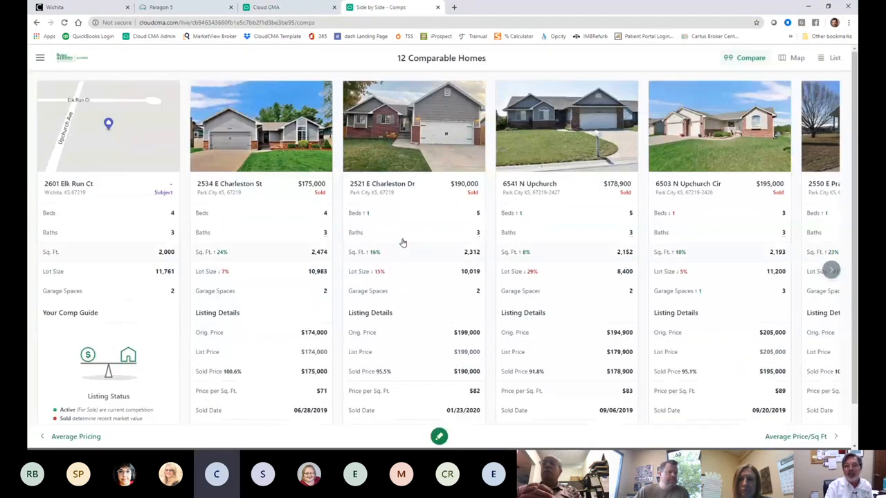
click(796, 58)
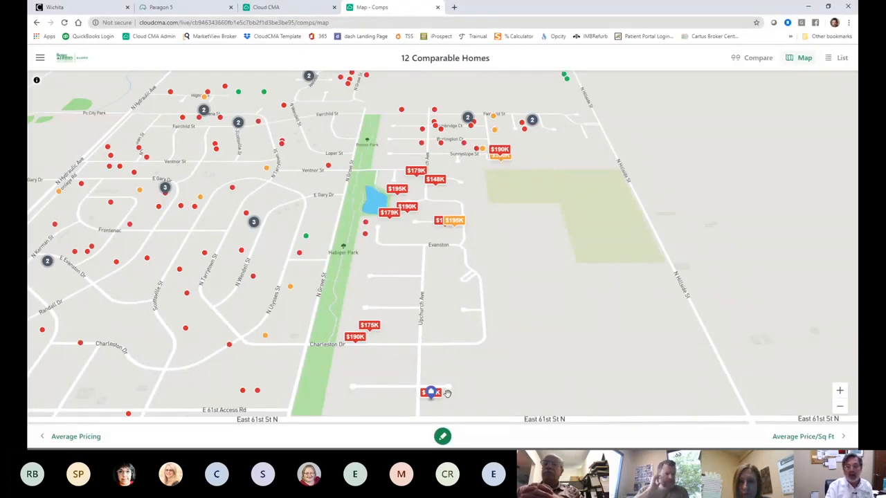
scroll(473, 376, down, 1)
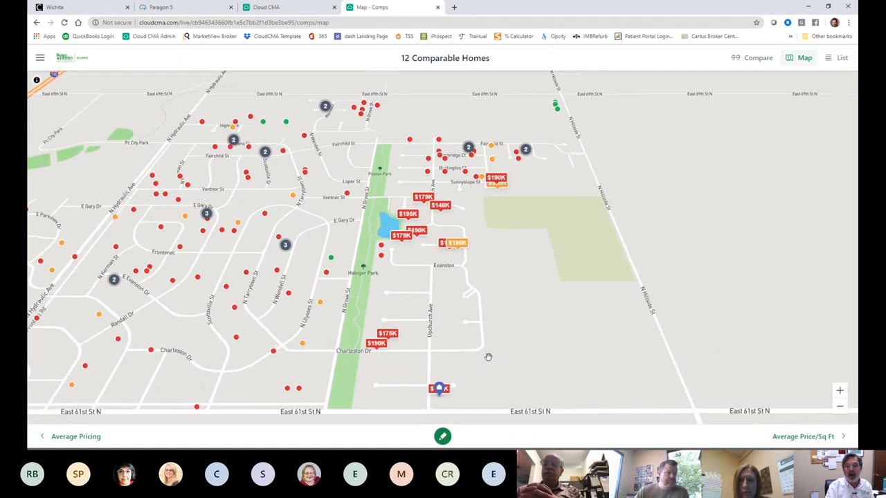
scroll(485, 325, up, 2)
scroll(457, 247, up, 2)
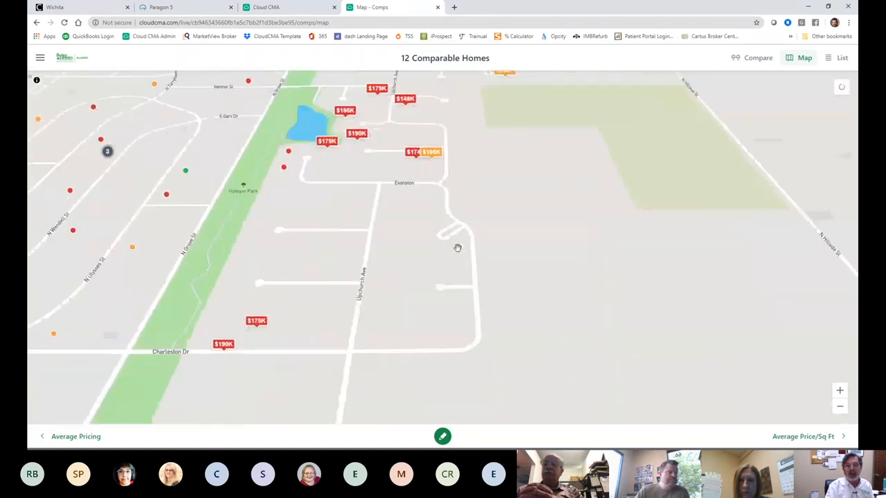
drag(457, 247, 659, 304)
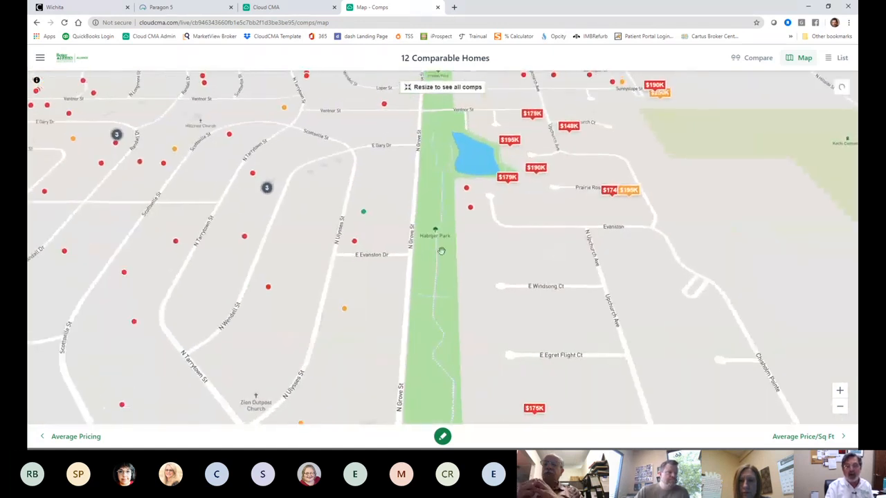
click(363, 214)
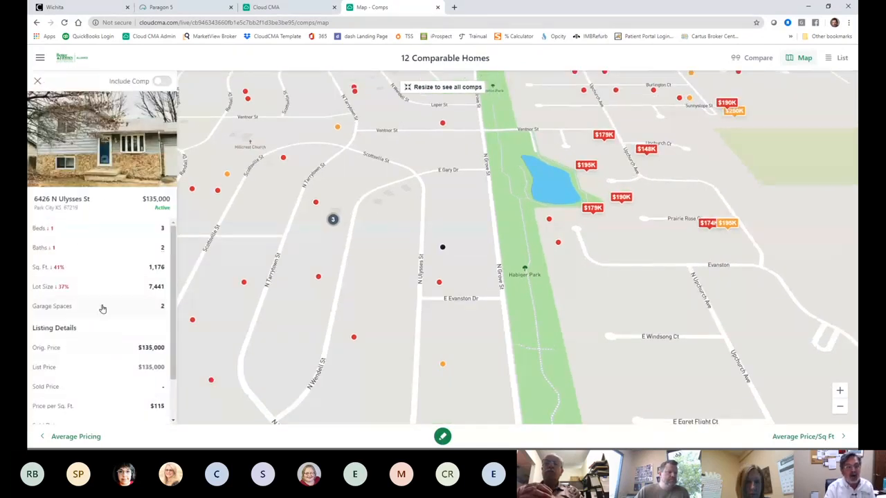
click(163, 82)
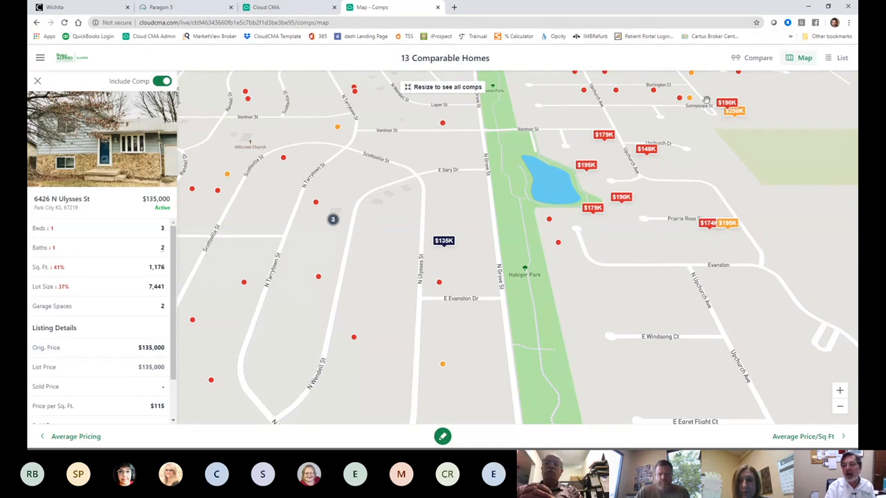
drag(607, 305, 469, 372)
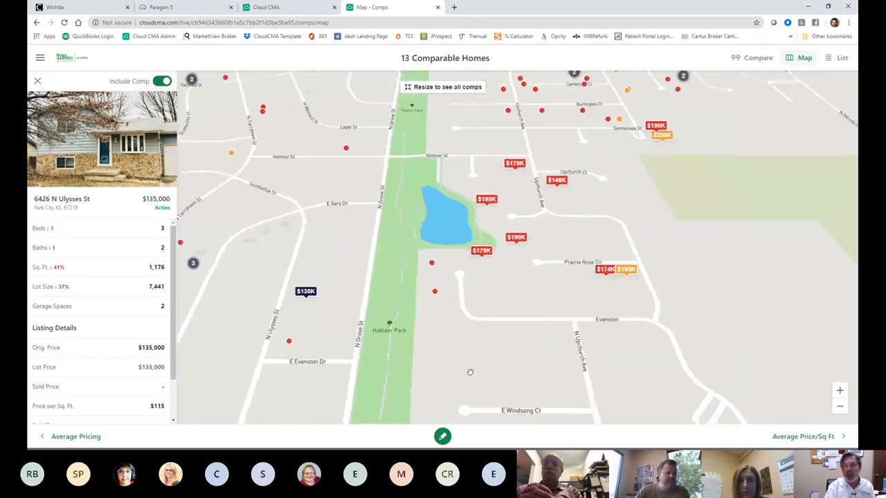
drag(593, 240, 548, 320)
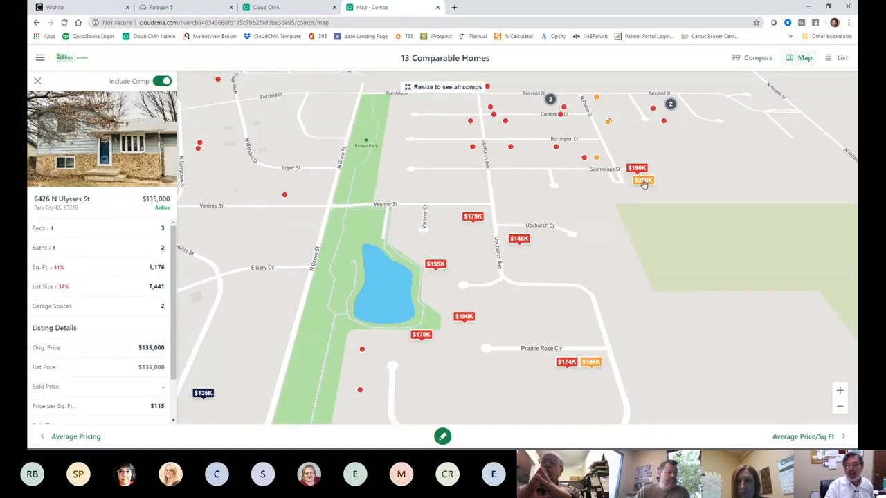
click(643, 182)
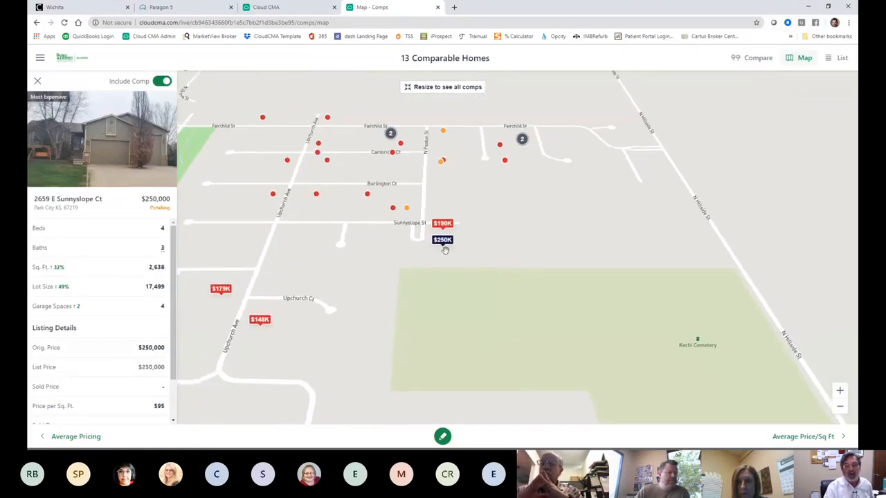
click(162, 82)
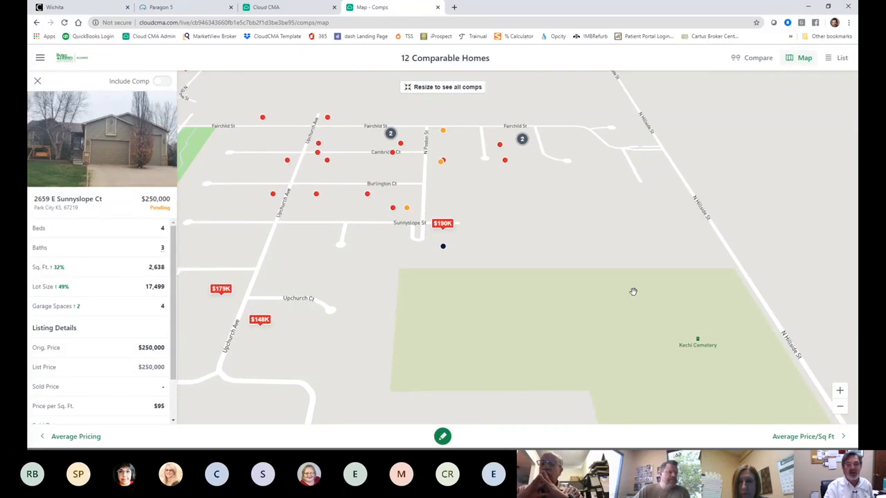
drag(504, 231, 551, 143)
drag(524, 218, 520, 190)
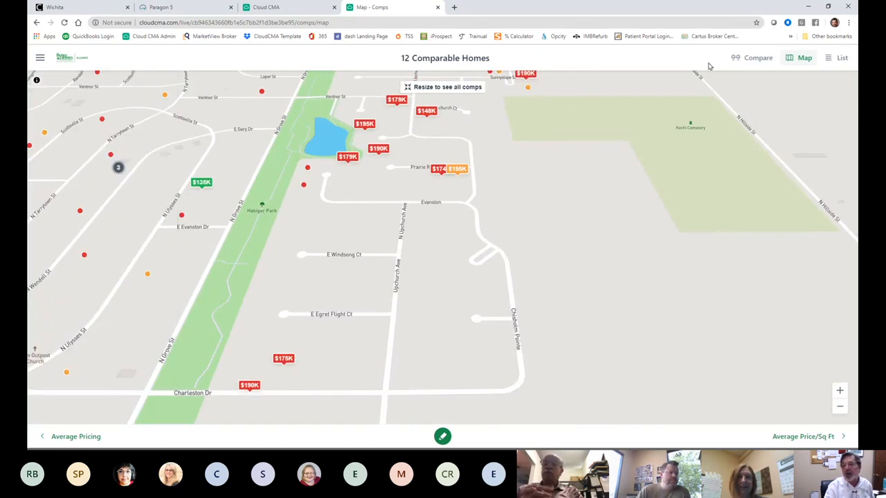
click(767, 59)
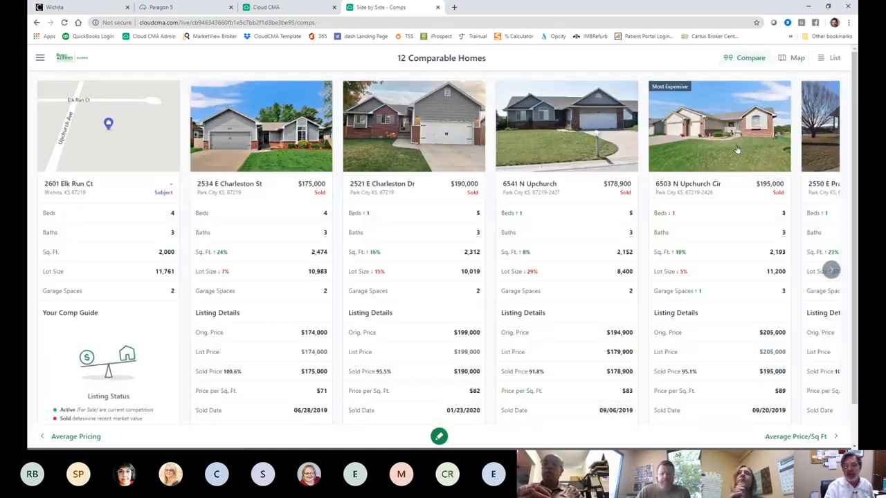
Step: Show the Average Price/Sq. Ft. page, averaging $83 per square foot
click(799, 437)
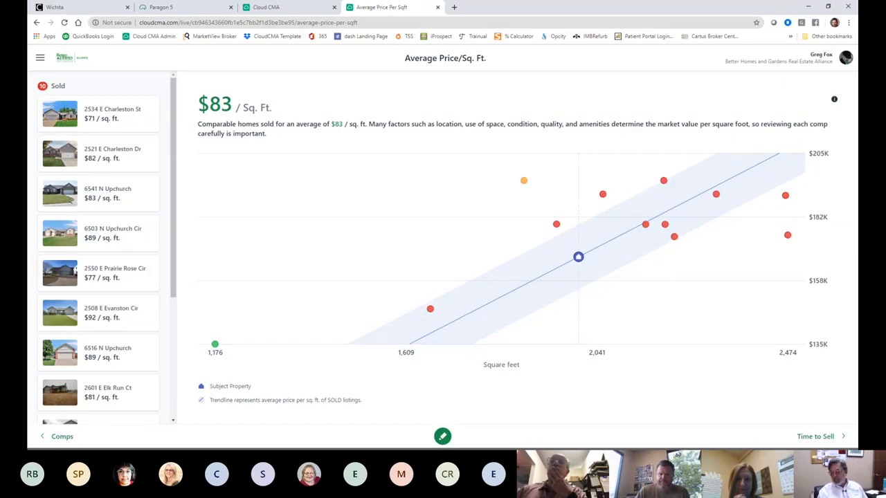
Step: Show the Time to Sell page: 24 days on market at 98.3% of list price
click(818, 436)
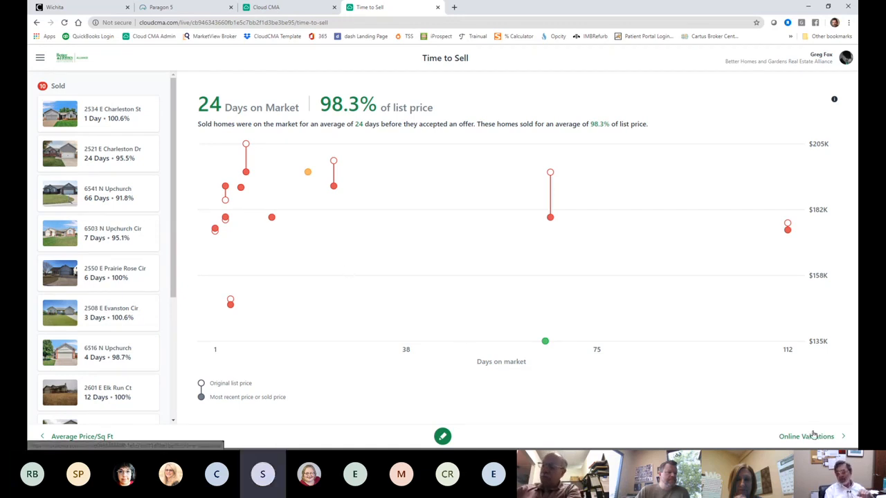
click(662, 382)
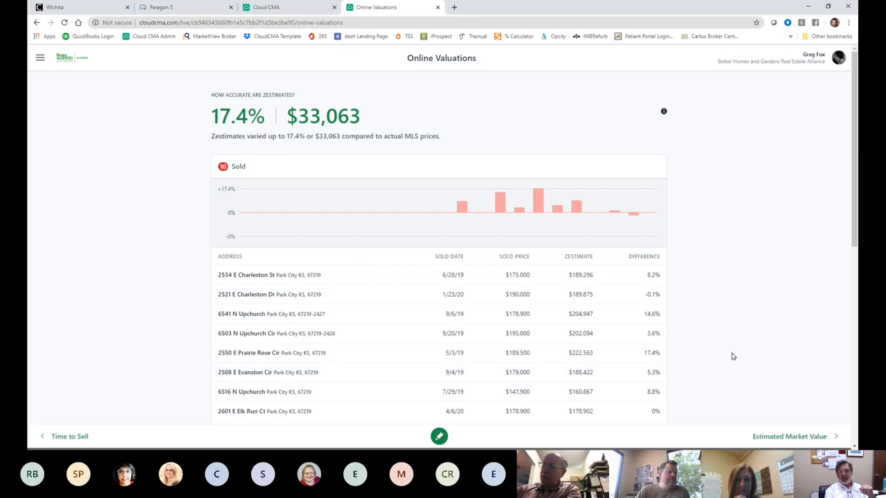
scroll(726, 351, down, 3)
scroll(723, 347, up, 3)
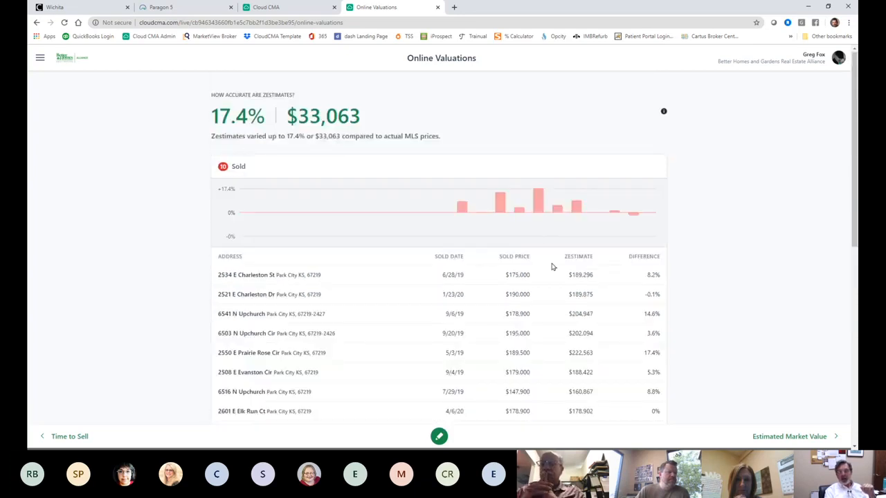
scroll(552, 267, down, 1)
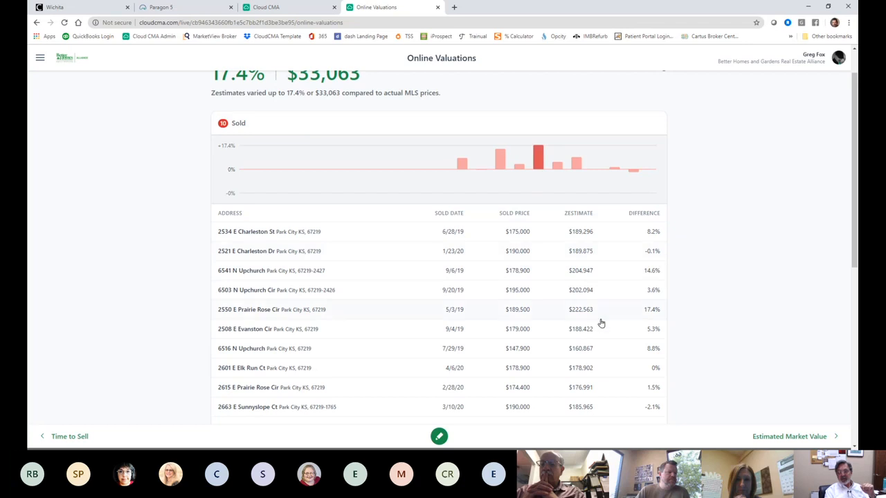
scroll(607, 357, down, 1)
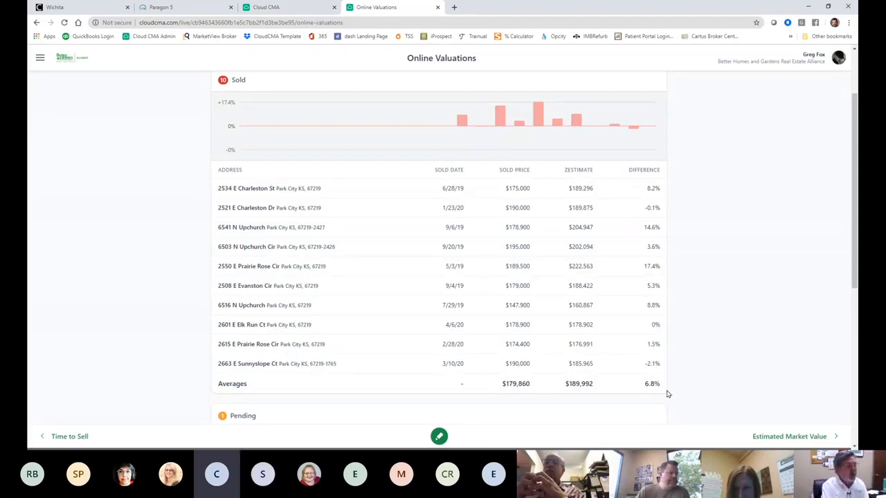
scroll(594, 276, down, 2)
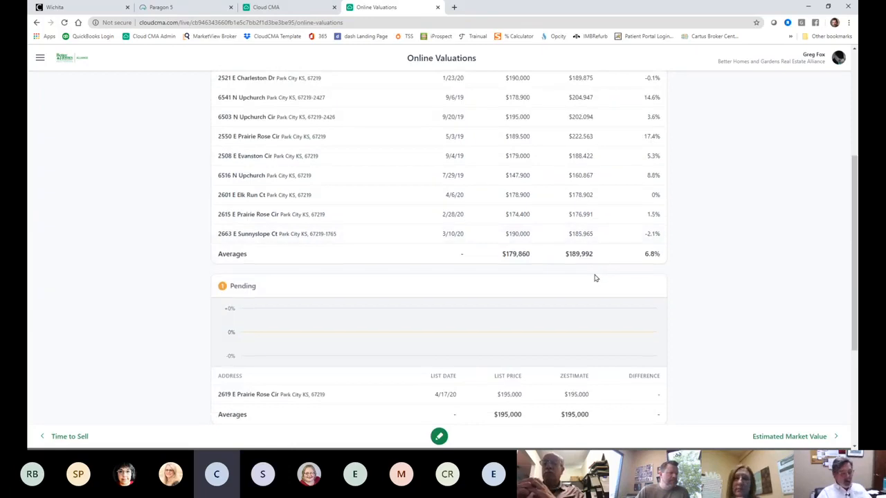
scroll(660, 268, down, 3)
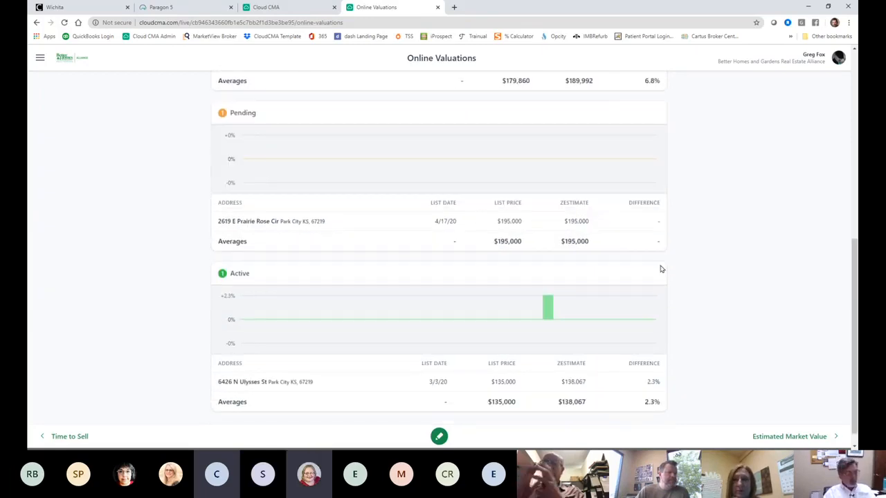
scroll(712, 277, up, 7)
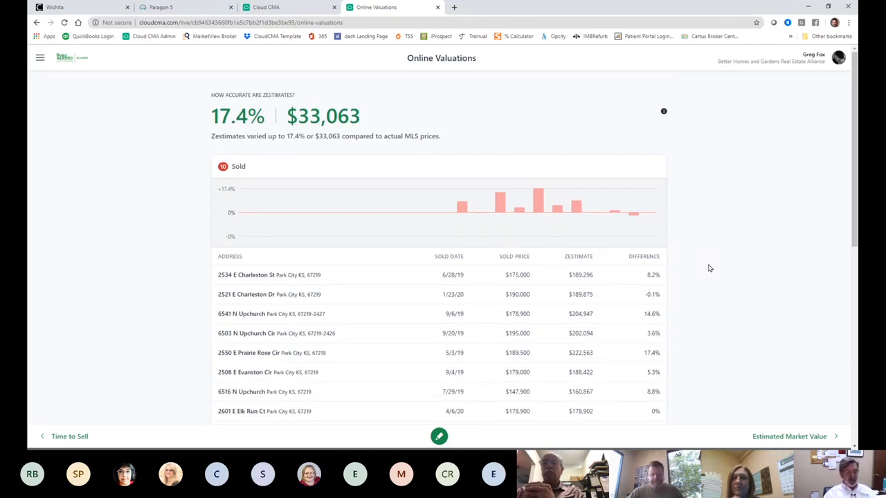
Step: Hide Cover Letter, move Video Test up and show it, then return to the presentation home
click(41, 60)
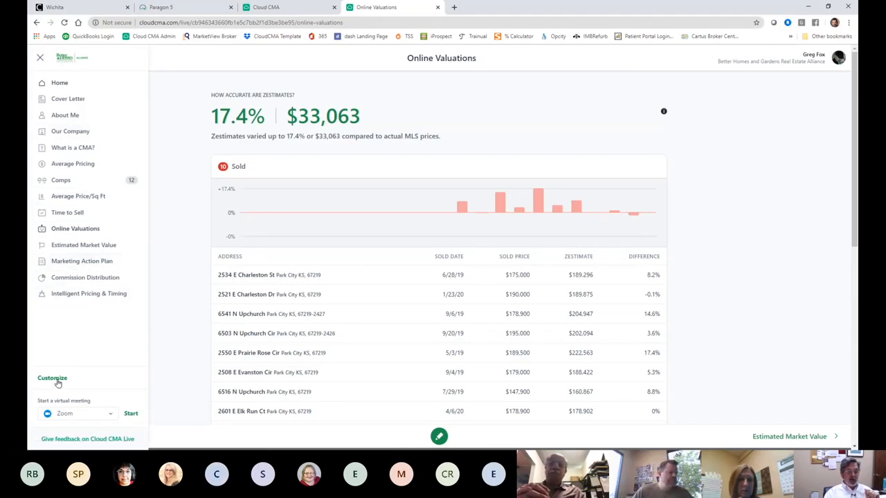
click(54, 379)
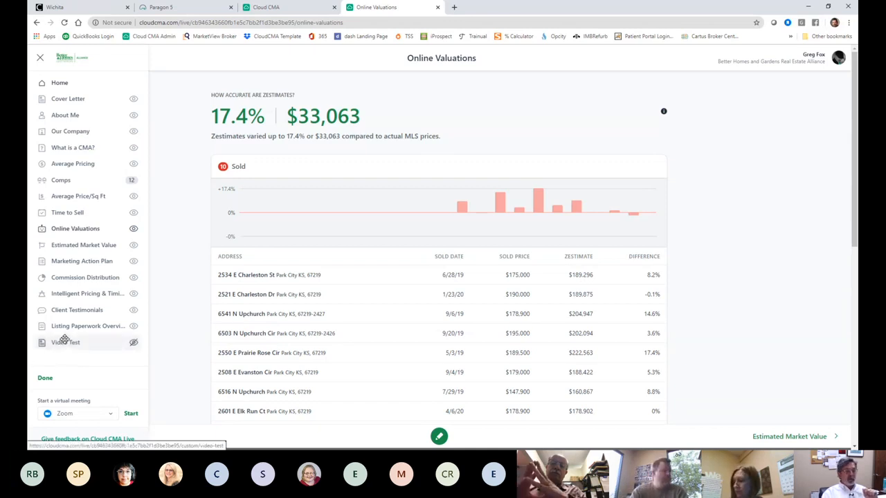
drag(63, 339, 67, 115)
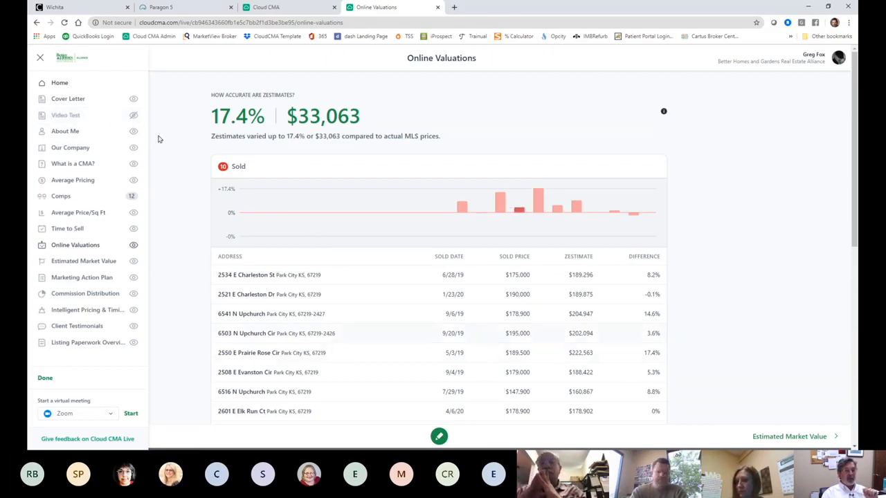
click(133, 100)
click(133, 115)
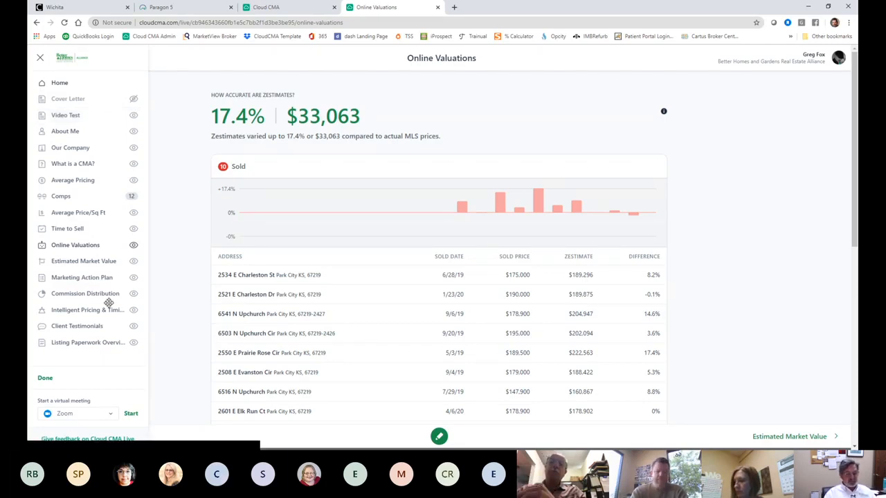
click(46, 379)
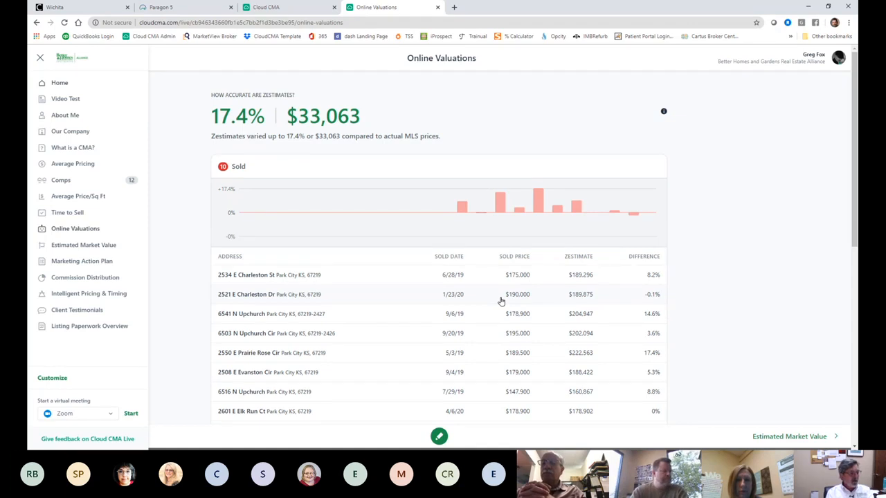
click(61, 84)
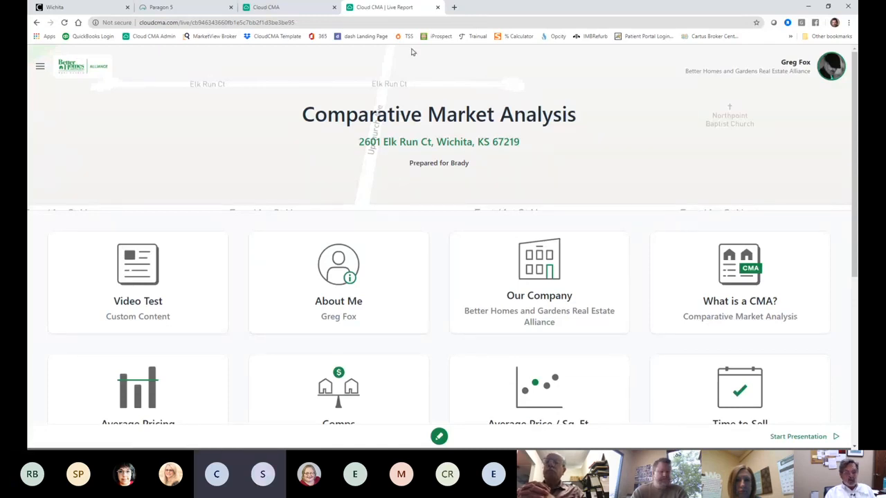
click(437, 7)
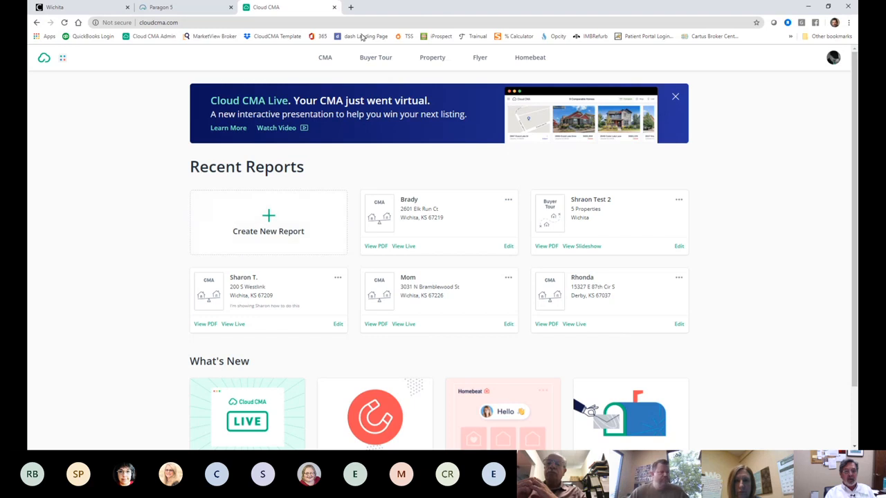
click(333, 7)
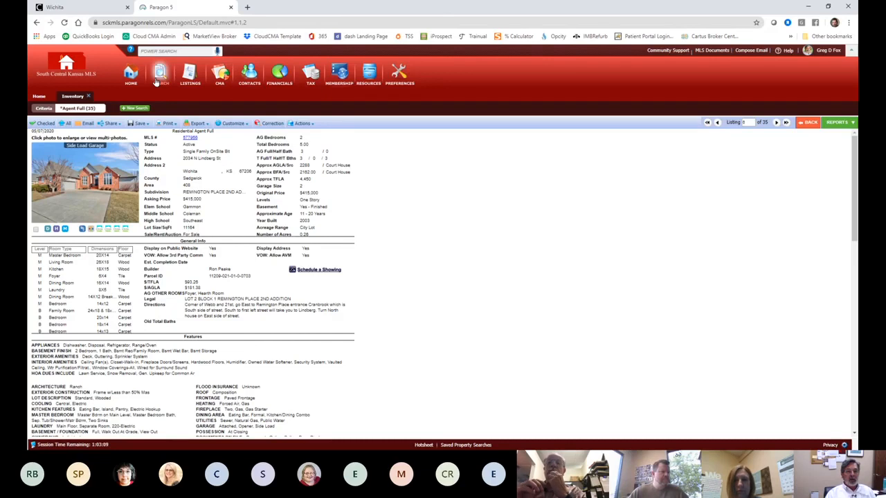
Step: Start a new Inventory search on Another Agent's Listings and select the agent
mouse_move(156, 82)
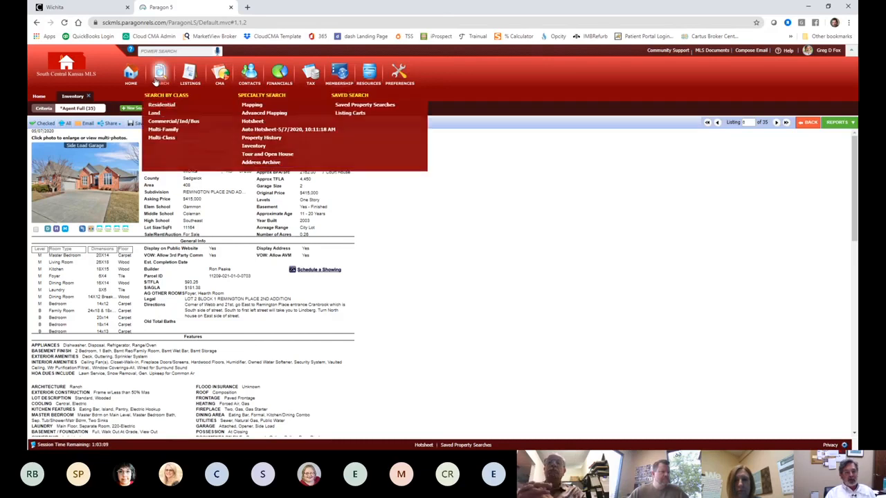
click(253, 147)
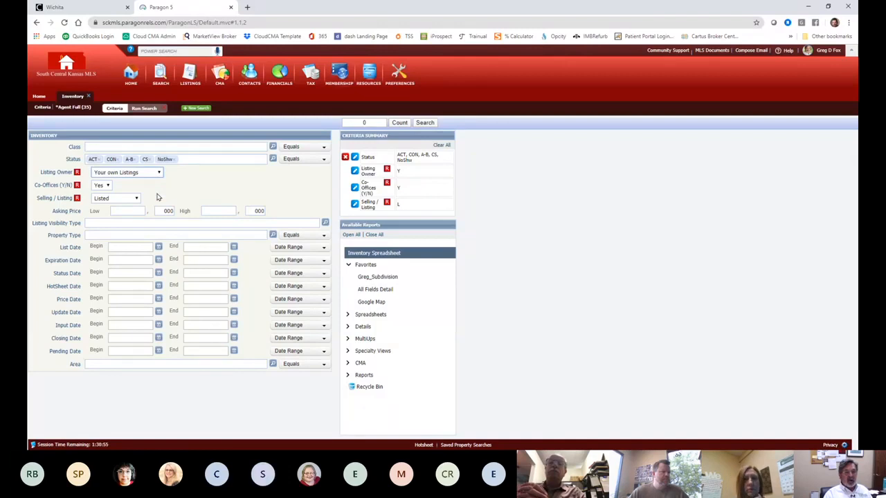
click(157, 198)
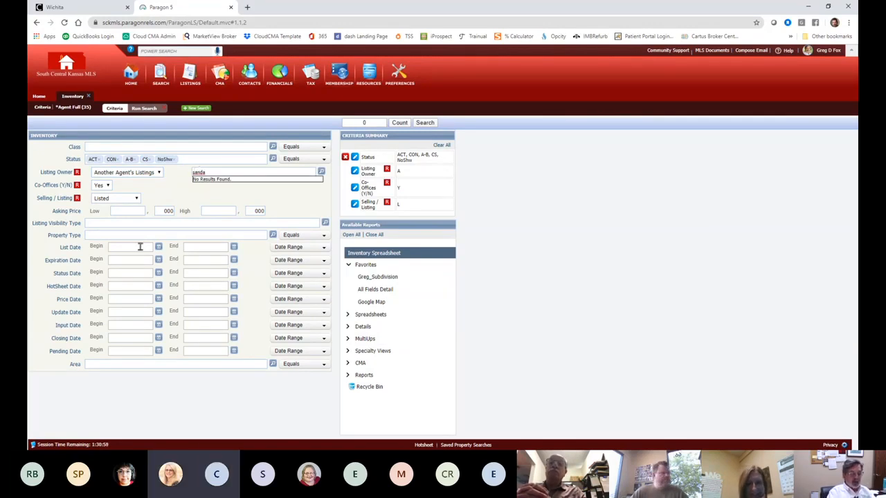
key(BackSpace)
key(BackSpace)
key(BackSpace)
key(BackSpace)
key(BackSpace)
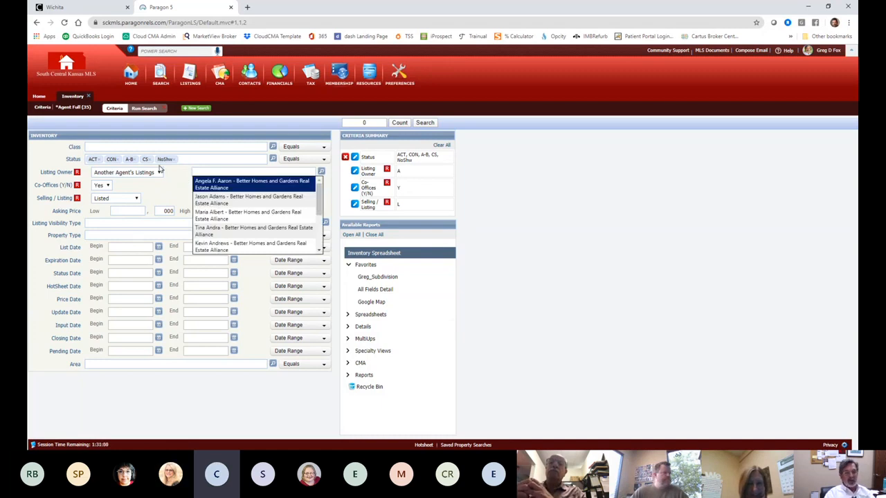
click(159, 173)
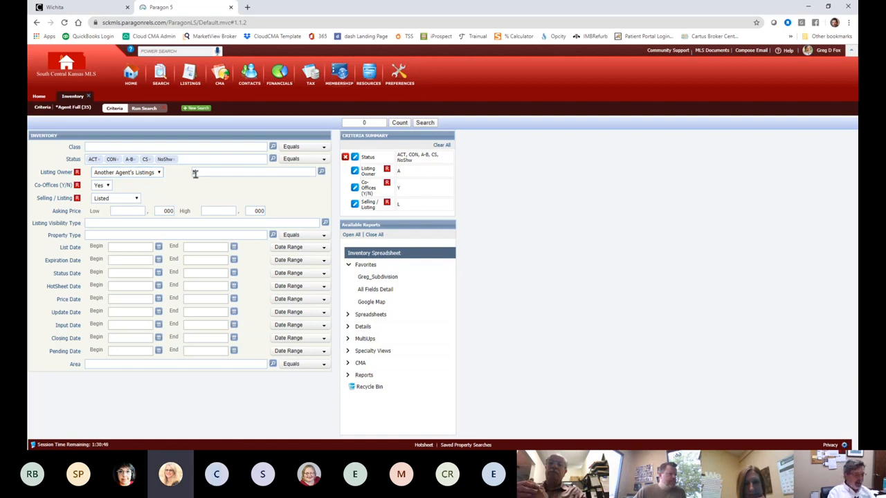
text(a)
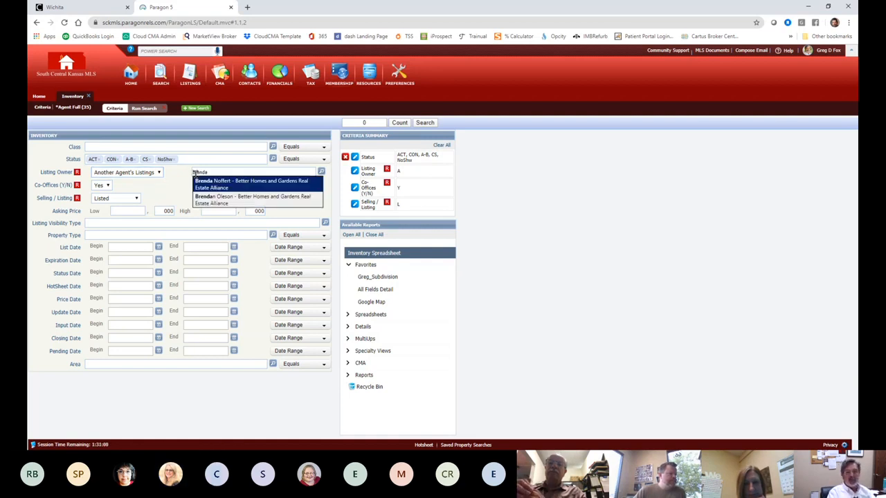
click(244, 182)
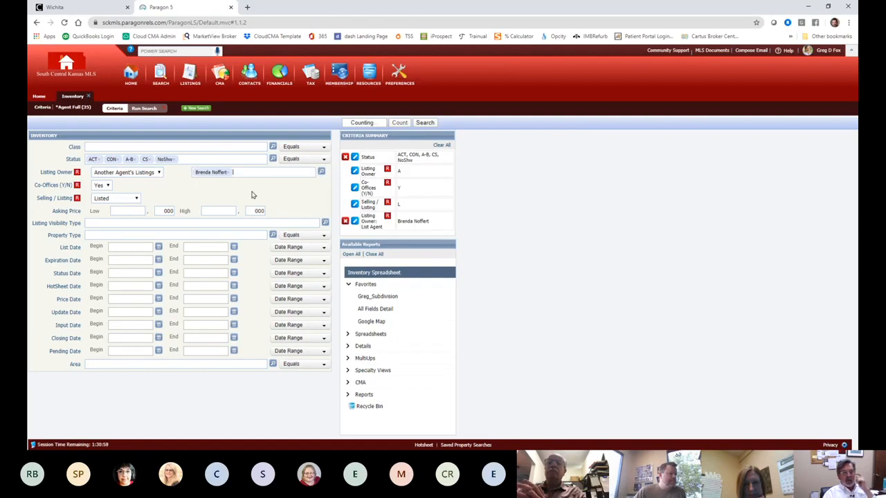
Step: Add PND and ALL SOLD to the Status criteria, bringing the count to 216
click(186, 159)
text(pnd)
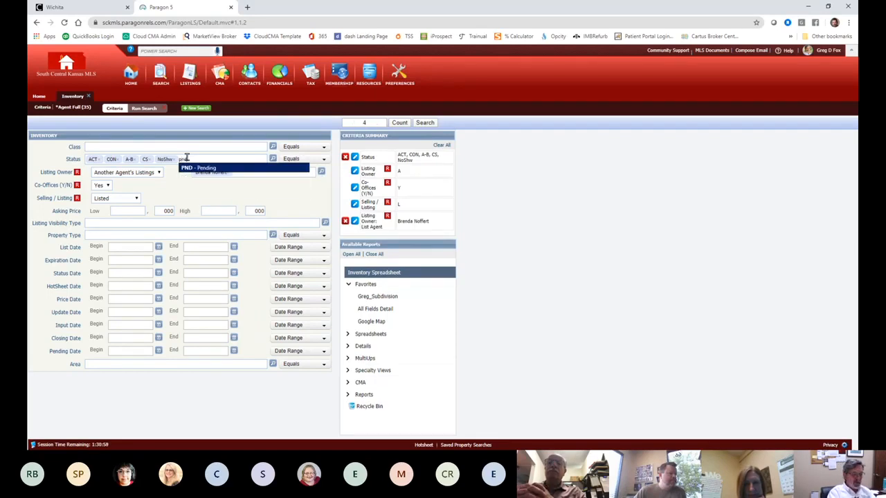
key(Return)
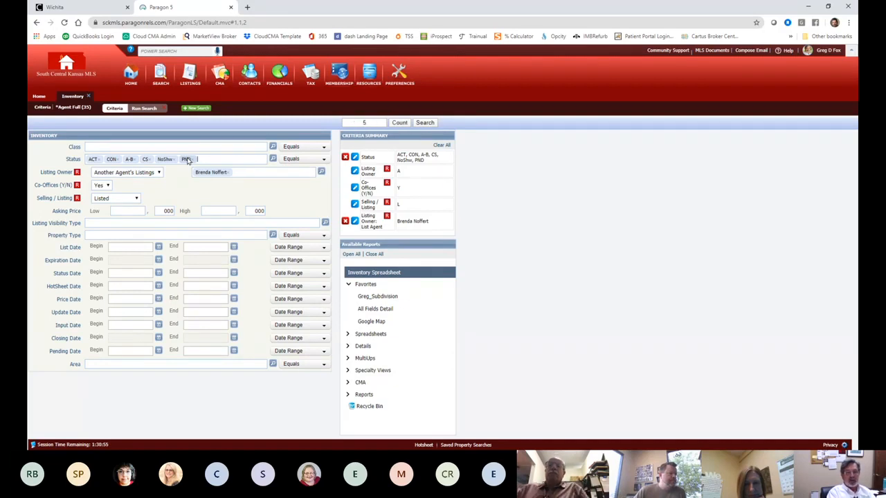
text(sol)
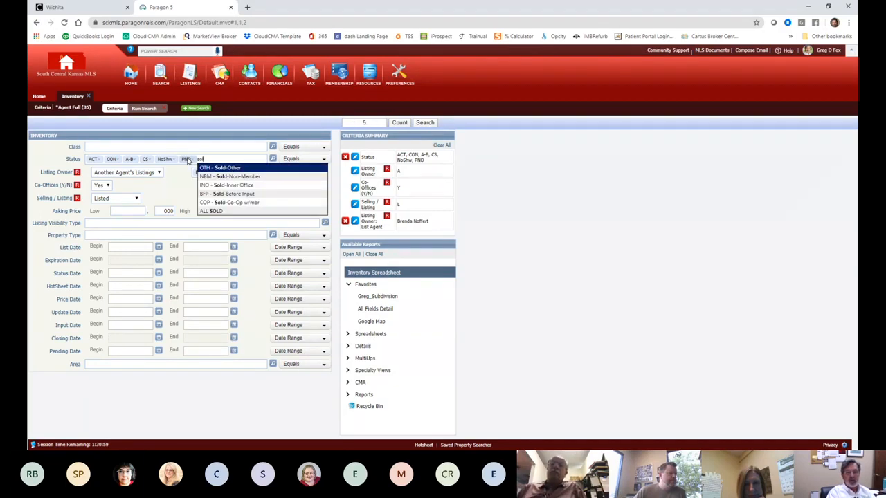
click(219, 209)
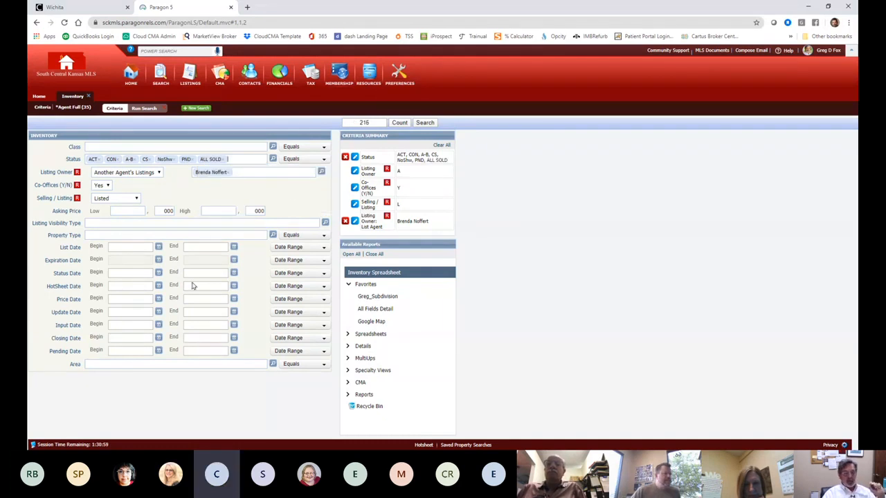
Step: Set Closing Date Begin to 01/01/2020, narrowing the results to 11
click(157, 337)
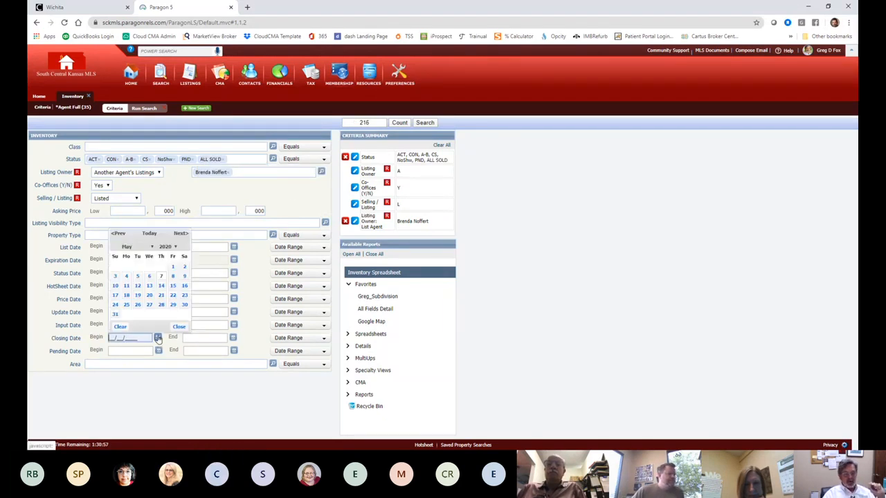
click(150, 248)
click(135, 257)
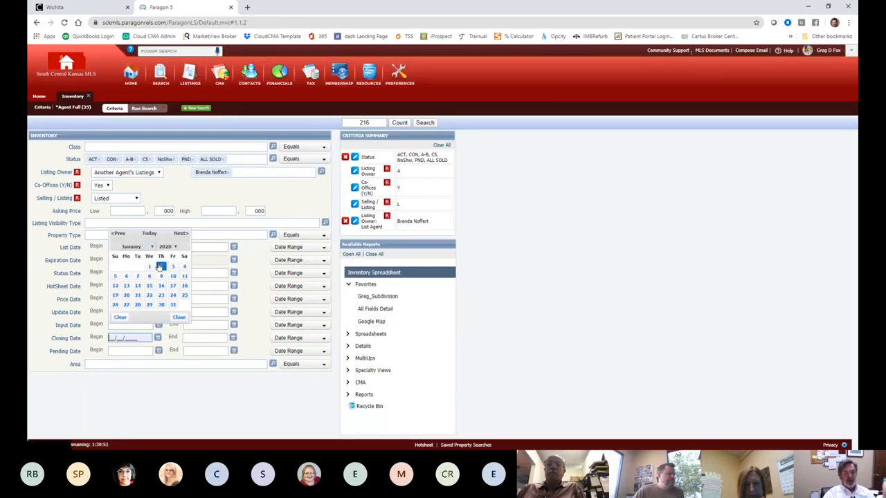
click(149, 265)
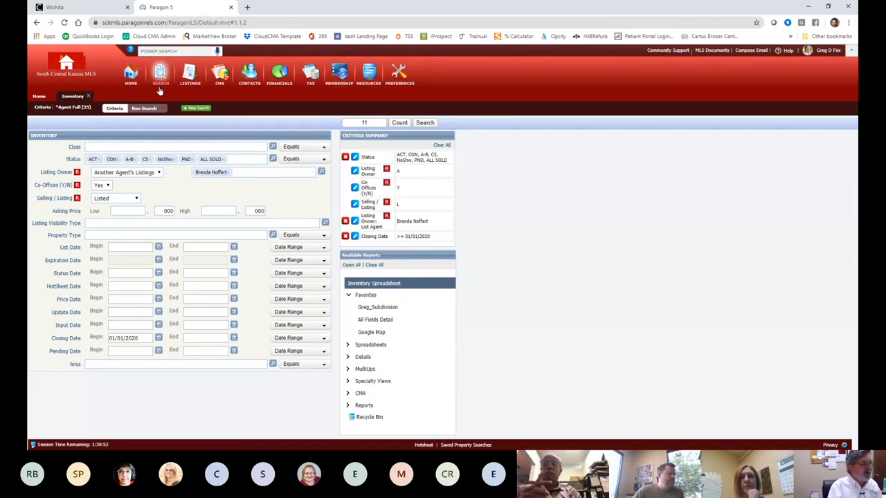
Step: Run the Paragon MLS search and select all 11 listings in the Inventory Spreadsheet
click(425, 123)
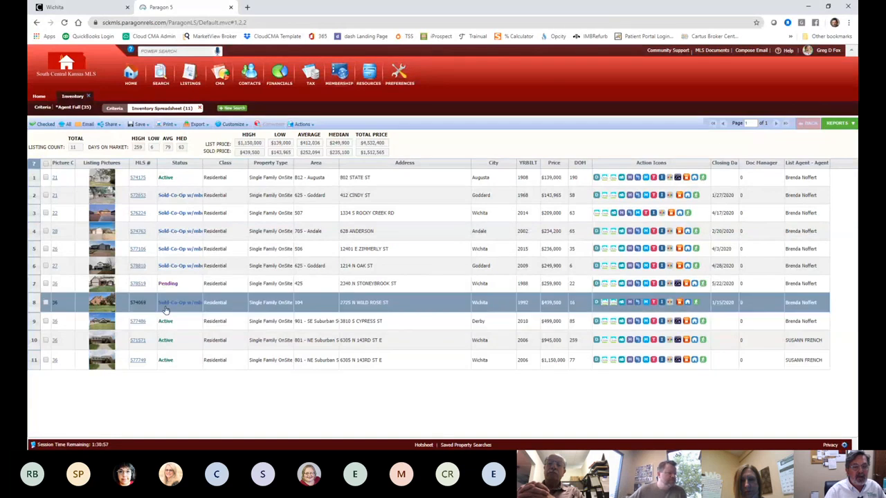
click(46, 164)
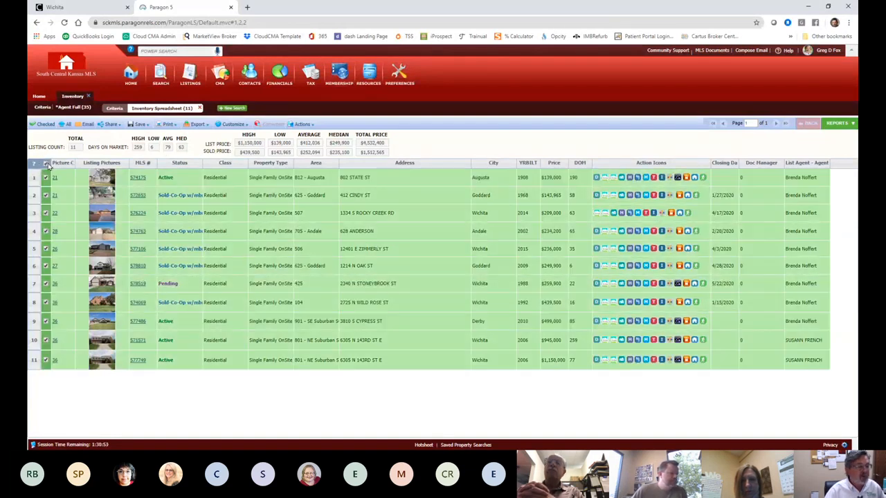
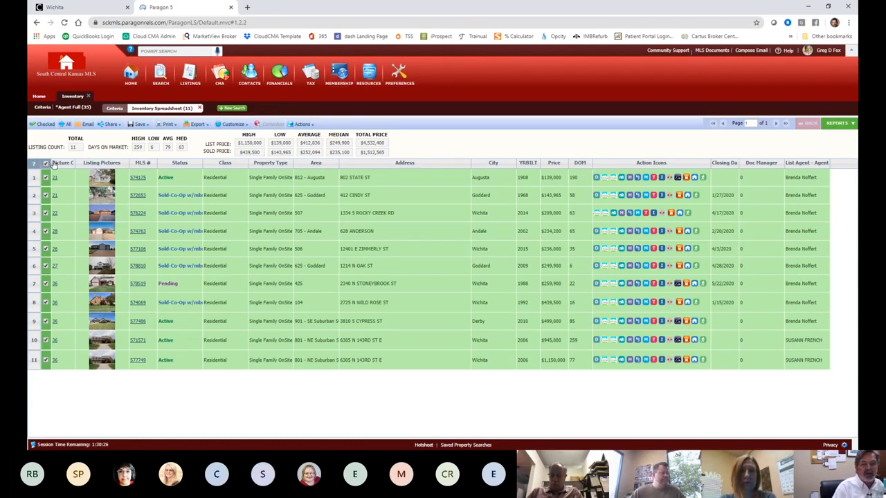
Step: Start a Cloud CMA report from the 11 checked listings using Actions > Cloud CMA: CMA
click(309, 126)
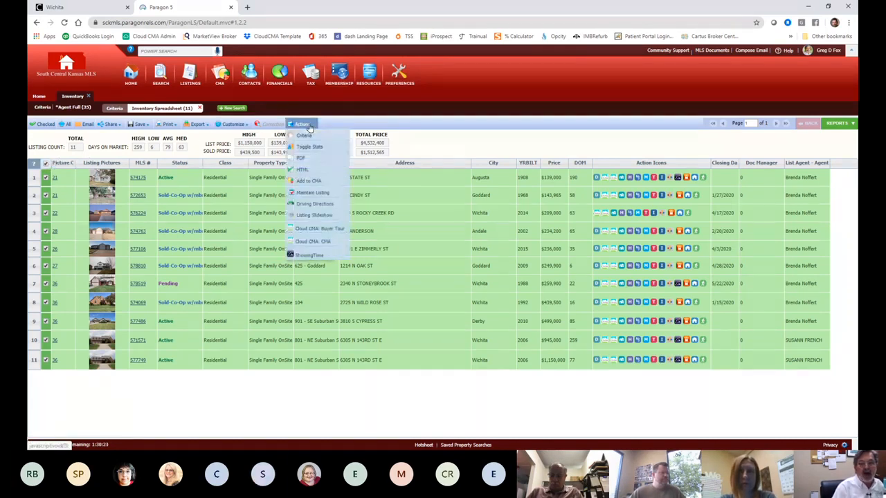
click(312, 241)
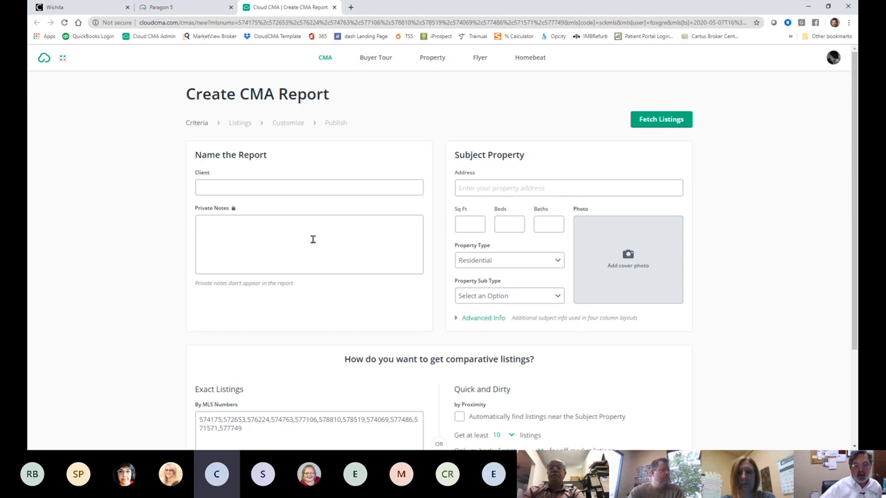
scroll(307, 407, down, 2)
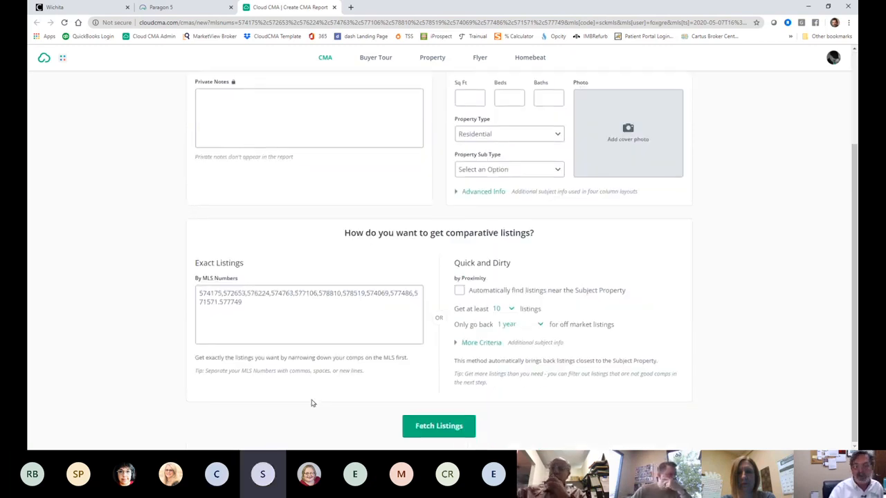
scroll(311, 401, up, 2)
click(466, 189)
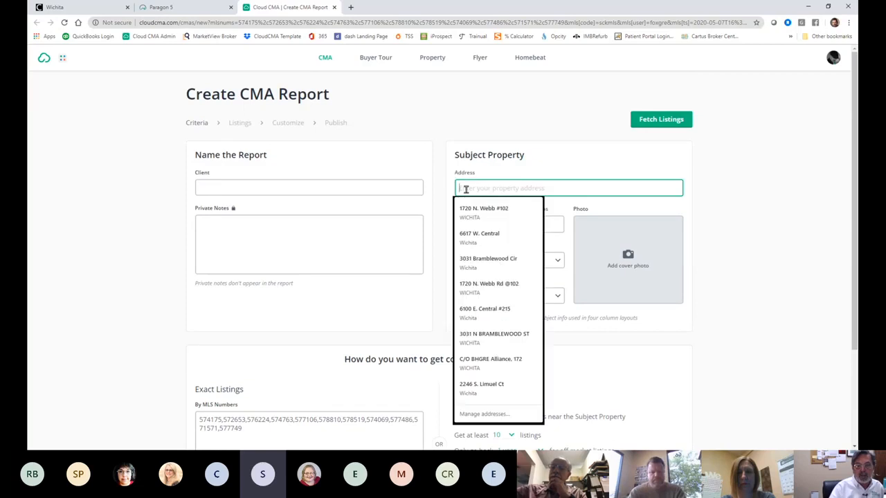
text(4)
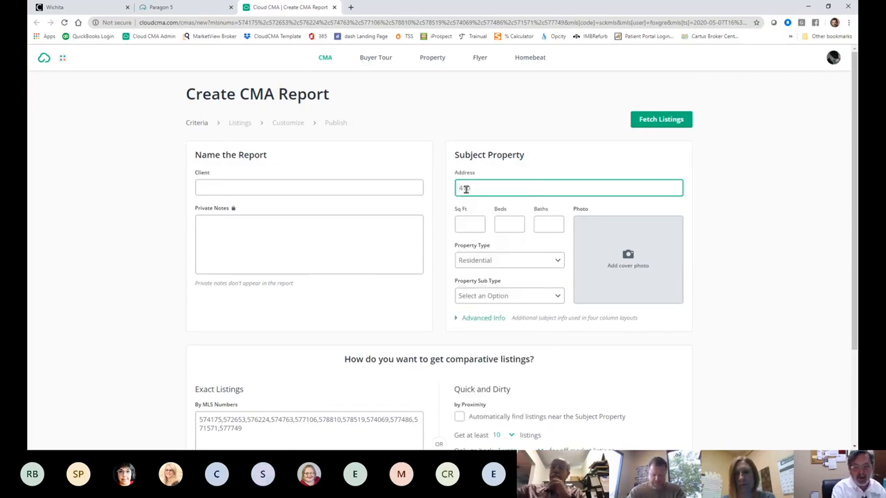
key(BackSpace)
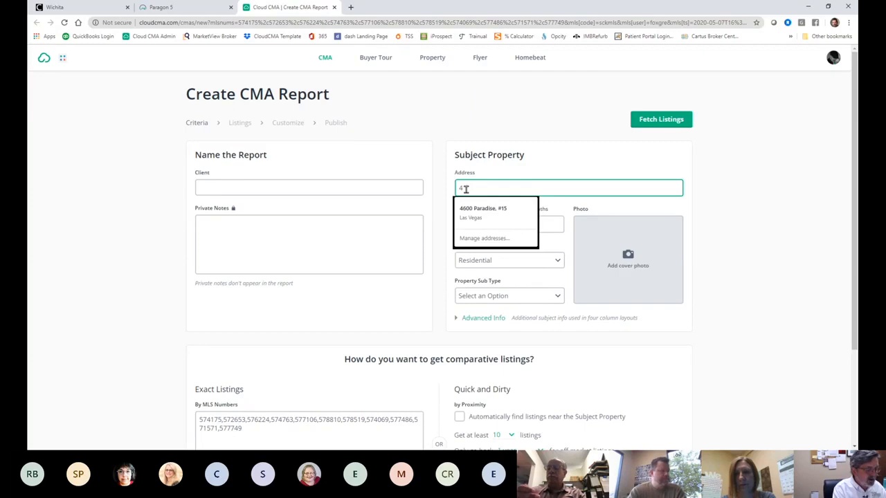
key(Tab)
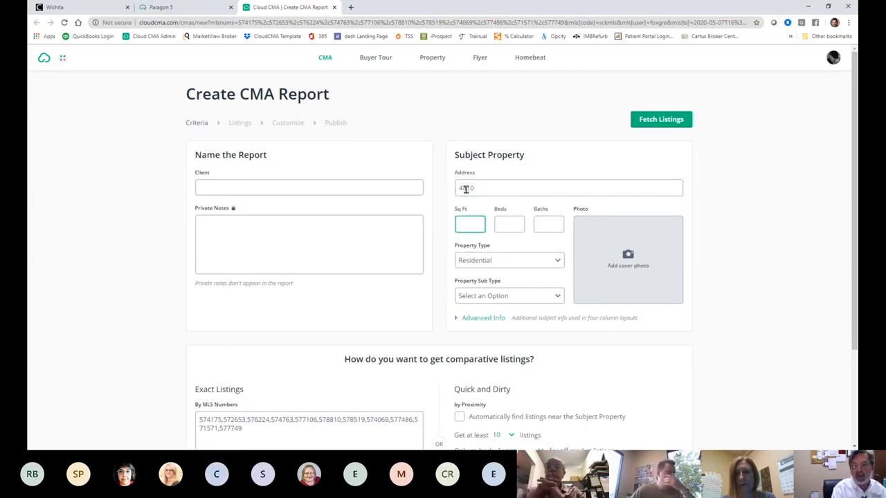
click(493, 191)
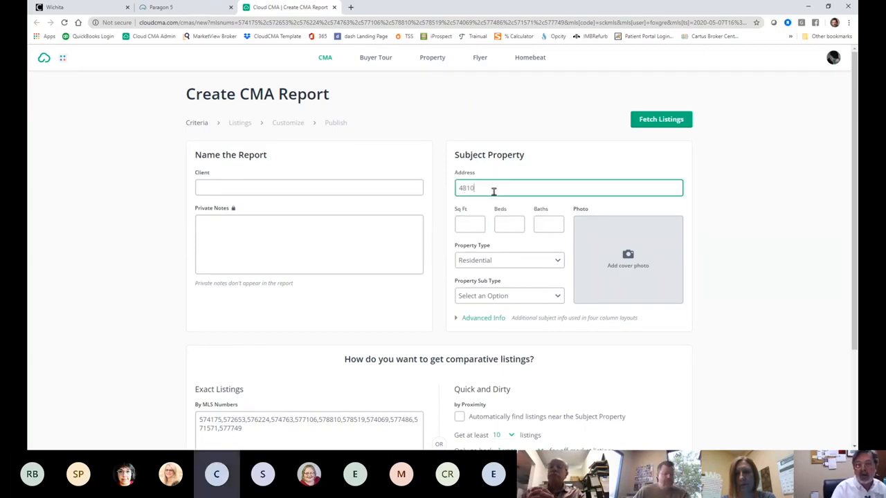
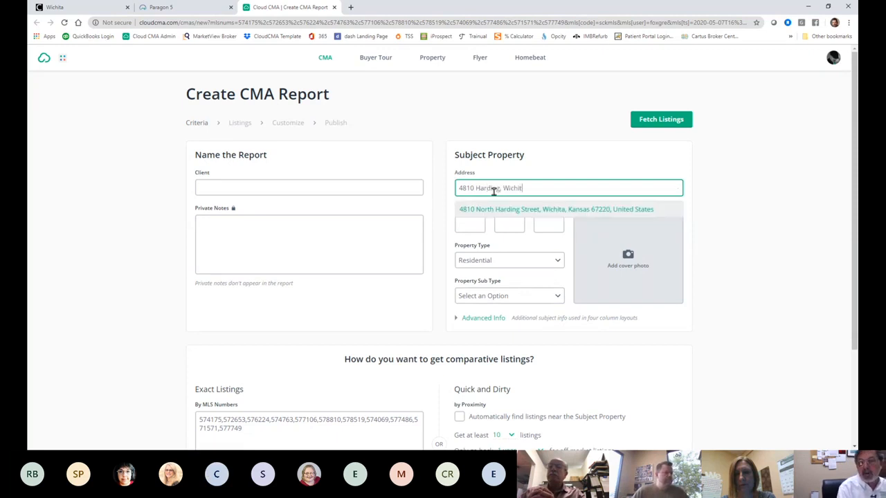
click(512, 210)
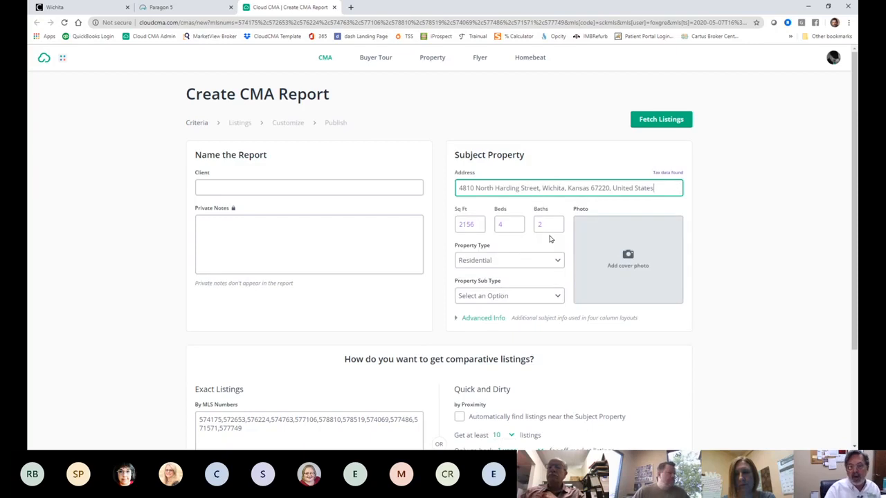
Step: Enter a client name and fetch the comparable listings
scroll(657, 256, down, 2)
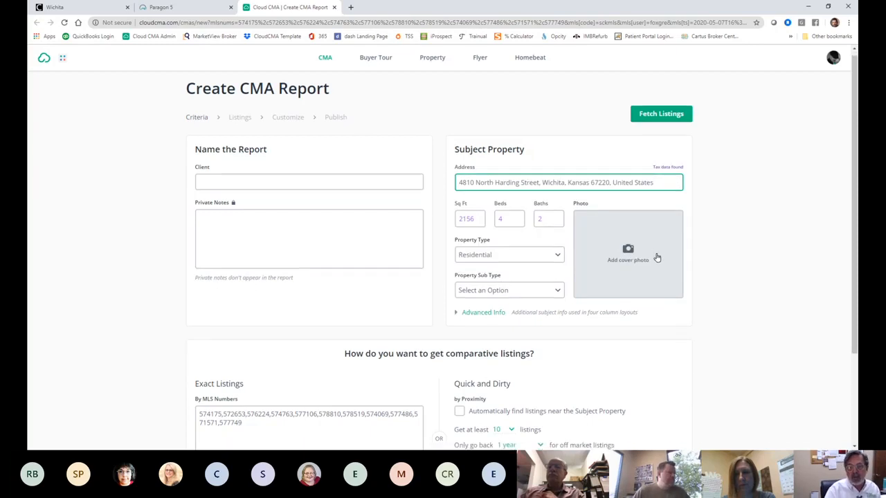
scroll(658, 254, up, 2)
click(670, 128)
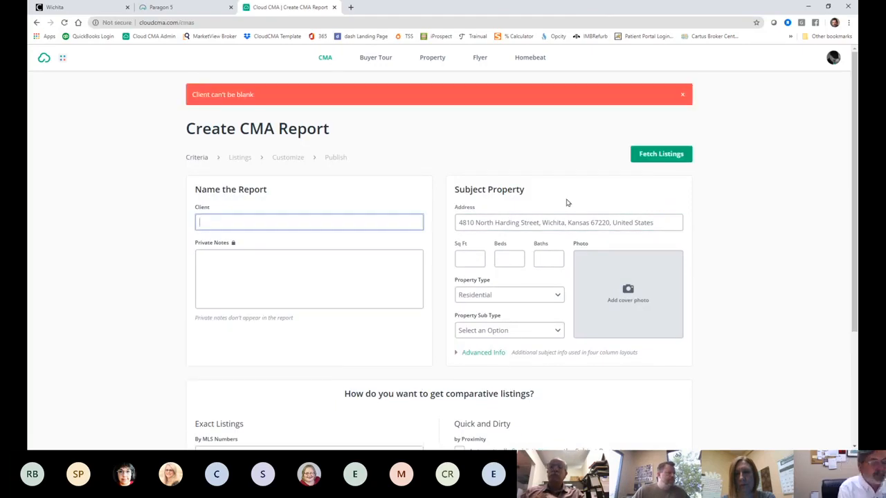
text(Greg )
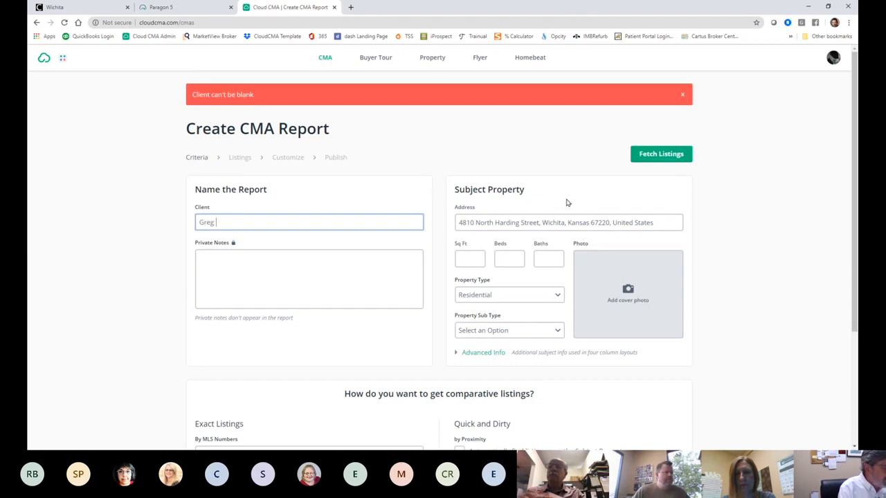
text(Test)
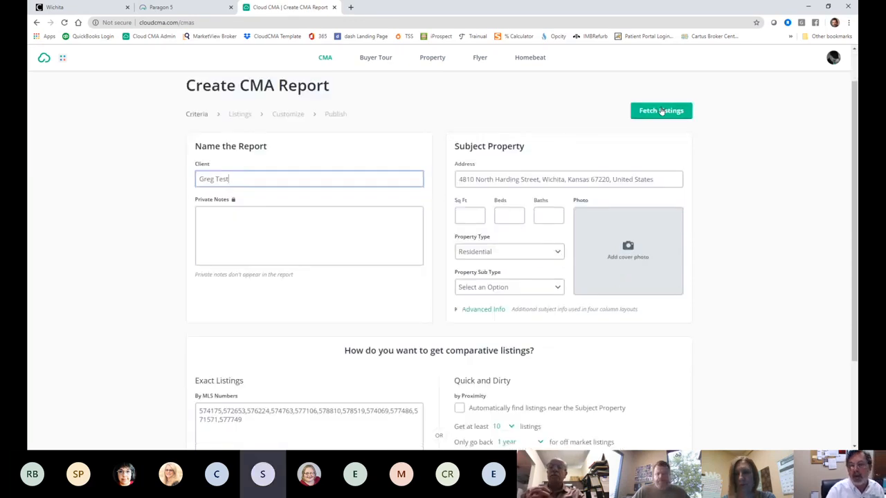
click(661, 110)
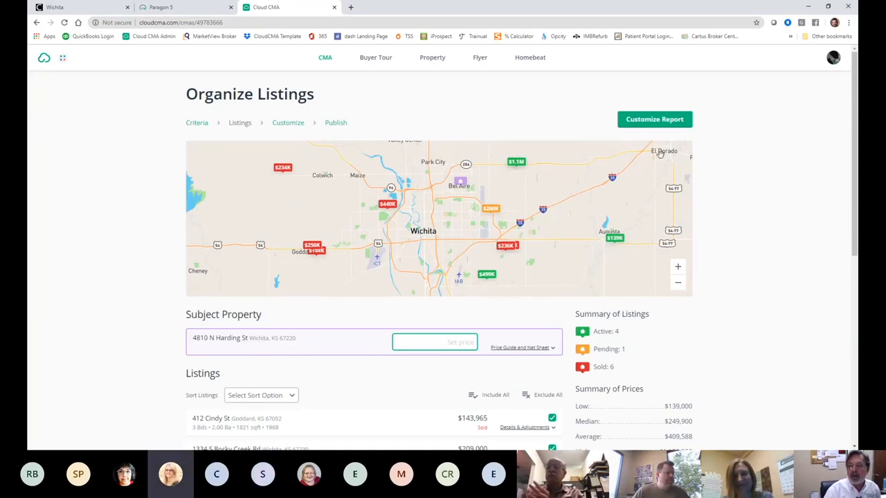
Step: Review the 11 mapped comparables and their price summaries, glancing back at the Paragon tab
scroll(656, 265, down, 5)
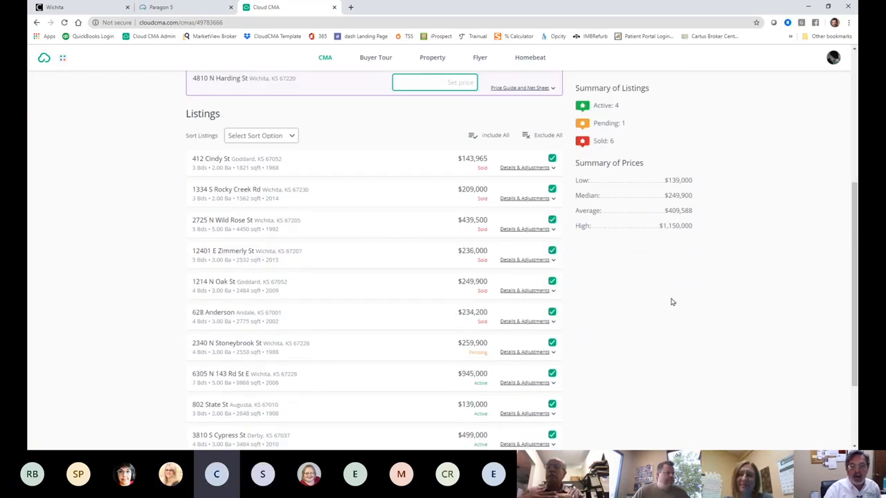
scroll(376, 242, up, 4)
scroll(376, 244, up, 1)
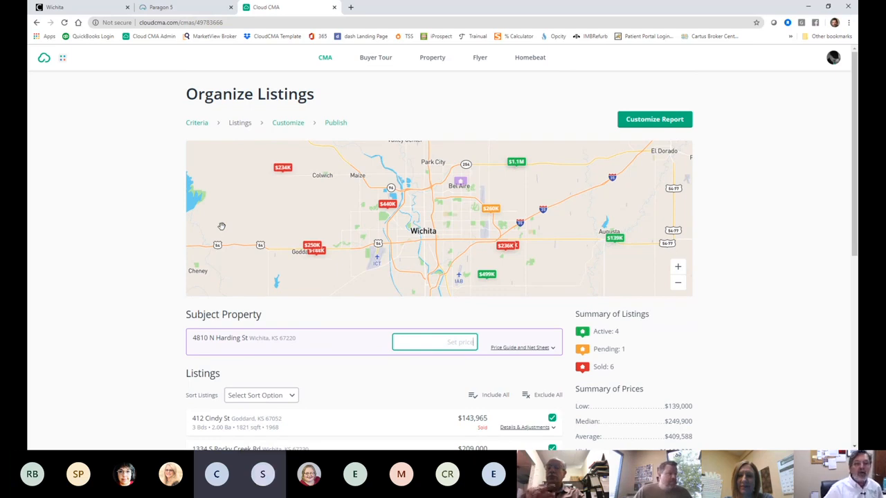
click(200, 6)
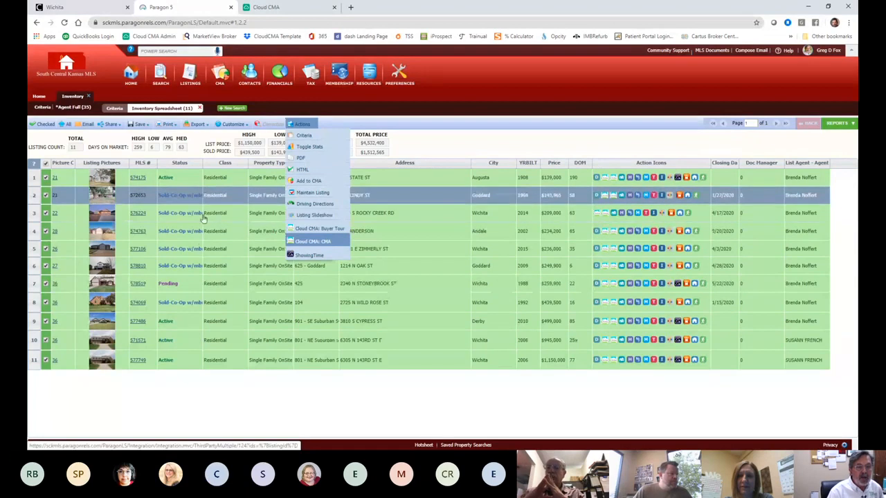
click(265, 7)
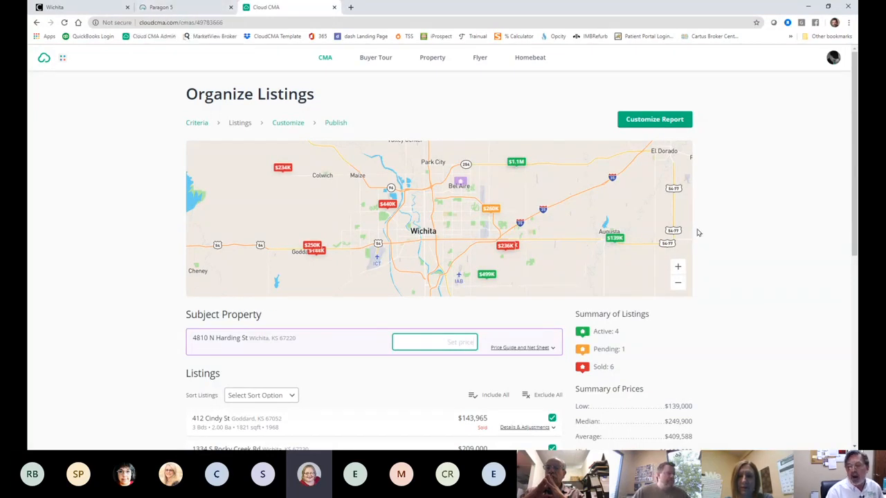
scroll(698, 233, down, 2)
scroll(698, 232, up, 2)
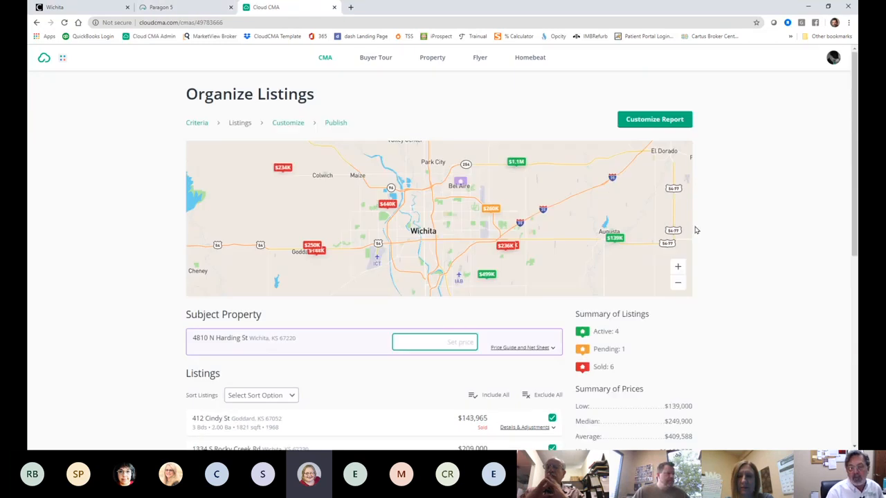
scroll(696, 230, down, 2)
scroll(696, 230, down, 3)
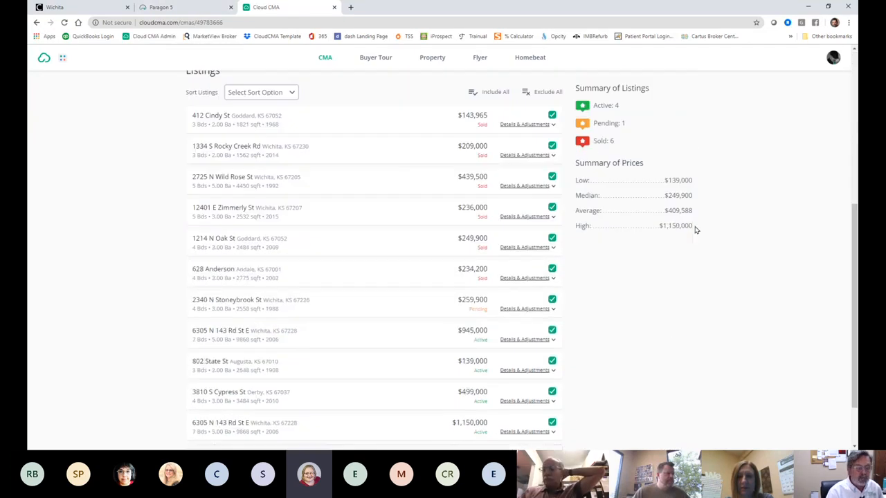
scroll(696, 230, up, 3)
scroll(692, 225, up, 2)
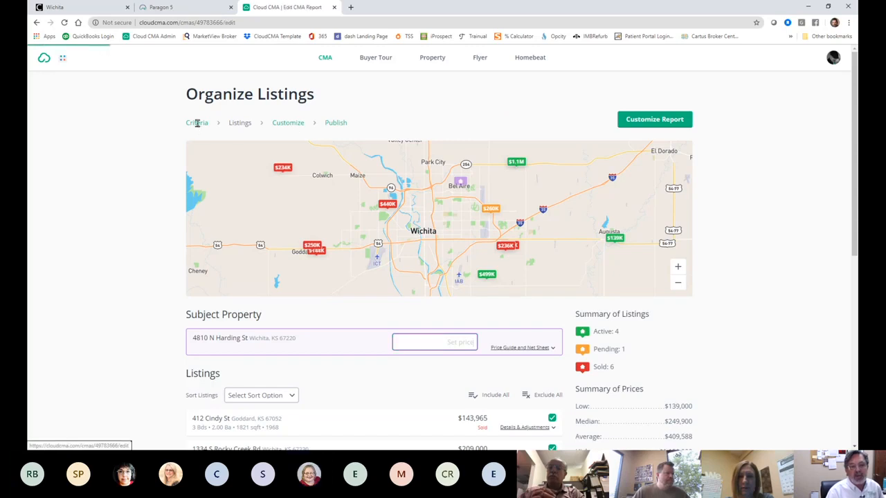
Step: Return to the report criteria and clear the list of MLS numbers
click(197, 122)
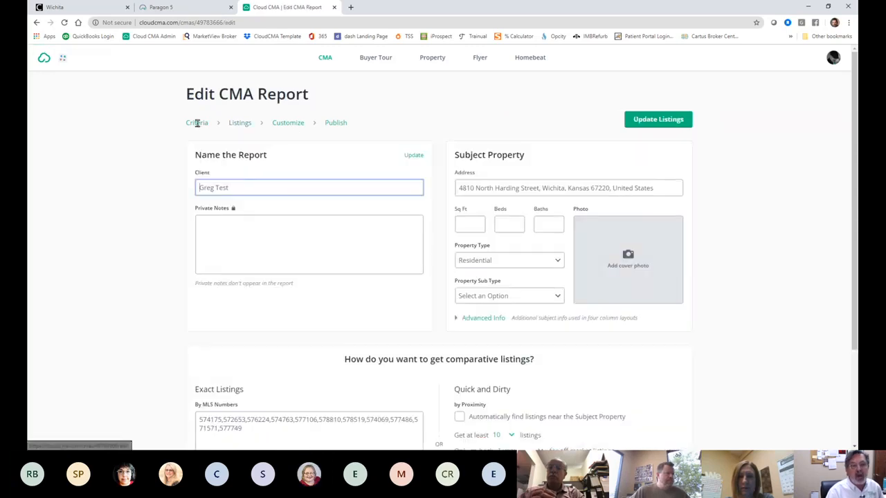
click(164, 8)
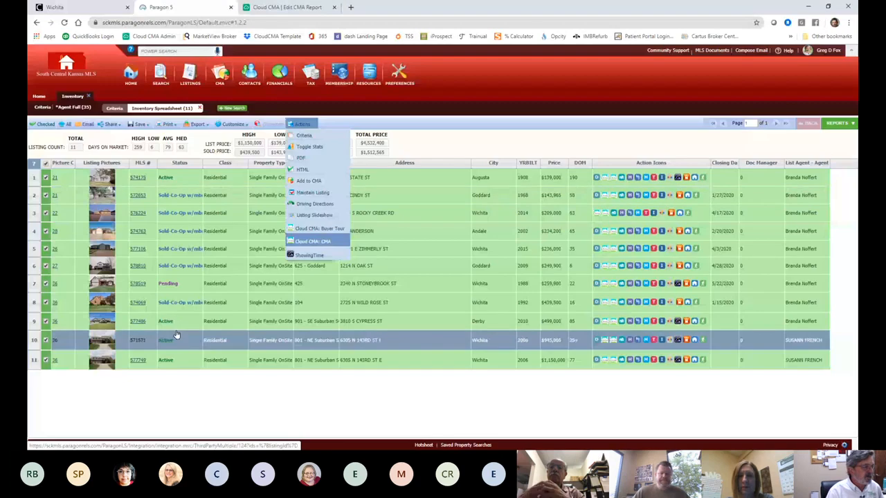
click(293, 7)
scroll(346, 286, down, 1)
scroll(346, 287, down, 1)
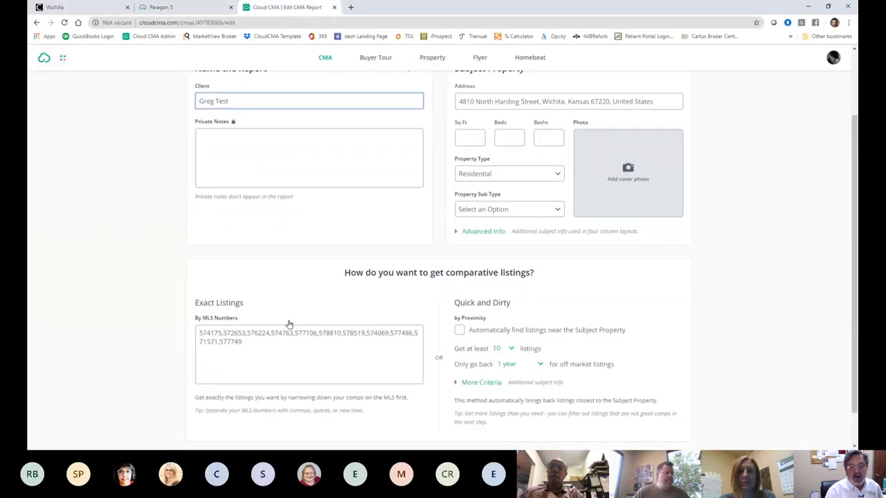
drag(248, 340, 147, 311)
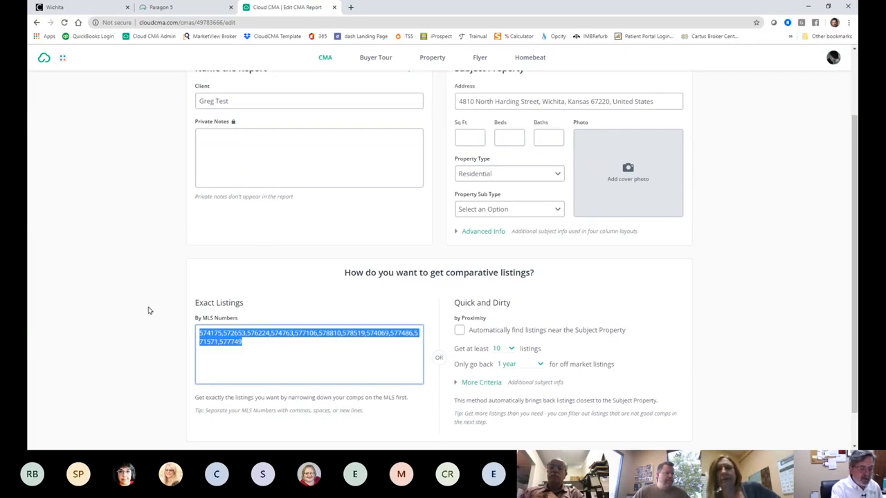
key(BackSpace)
scroll(489, 243, up, 2)
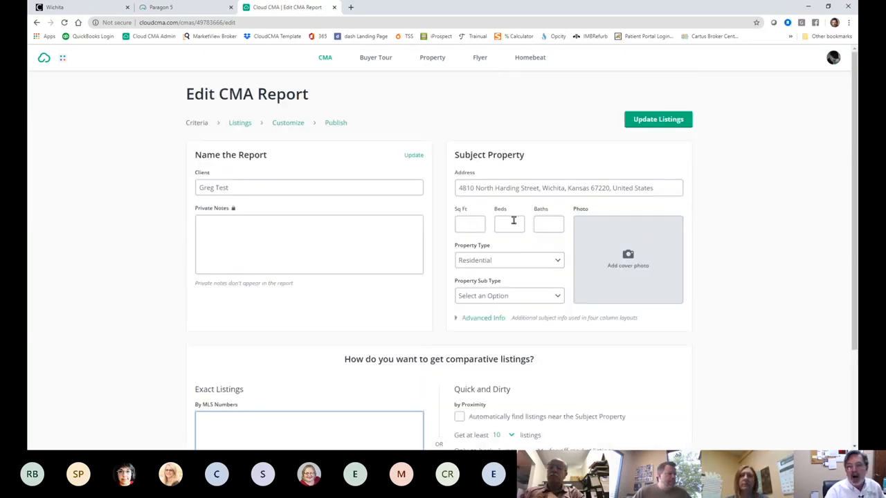
Step: Auto-find at least 10 nearby comps from the last year and update the listings
click(588, 188)
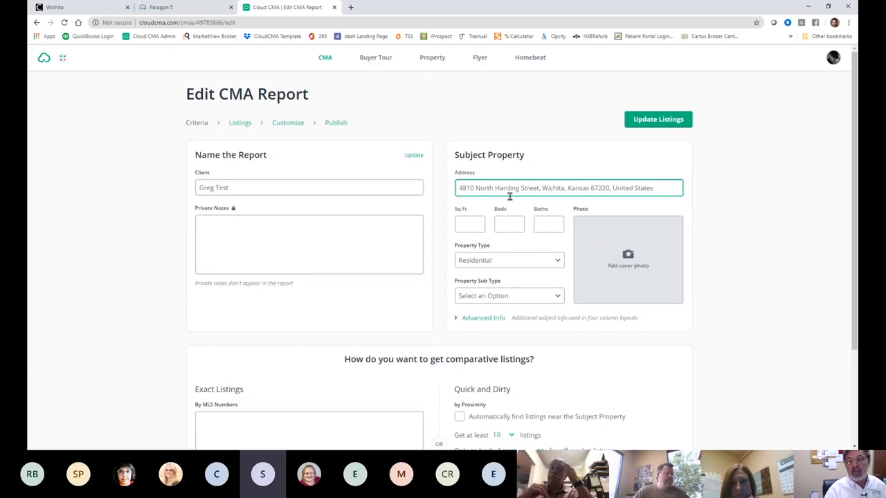
key(Tab)
key(Tab)
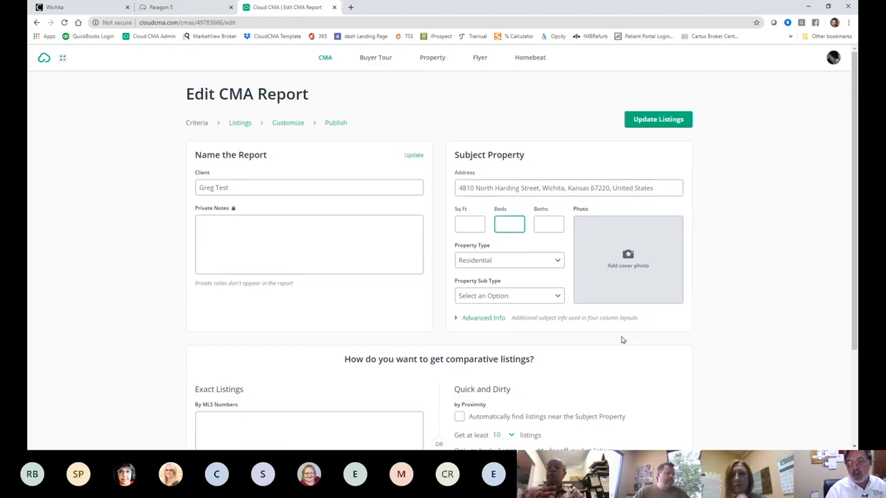
scroll(622, 339, down, 2)
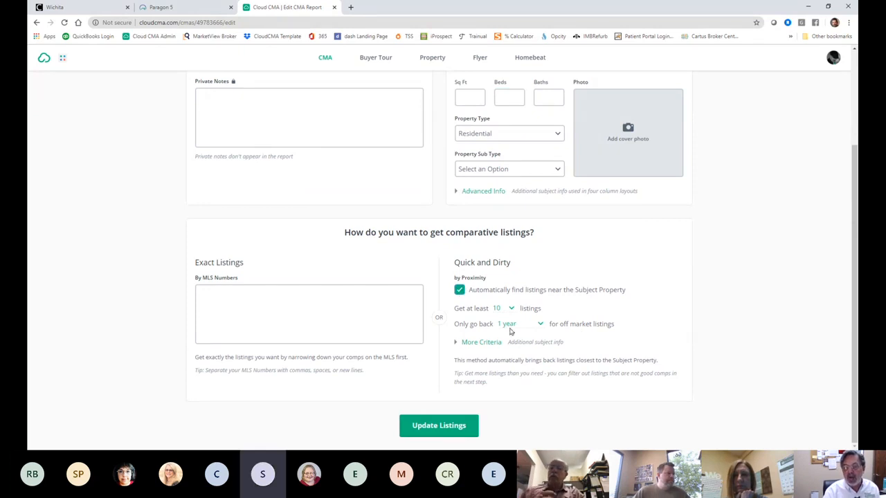
click(482, 341)
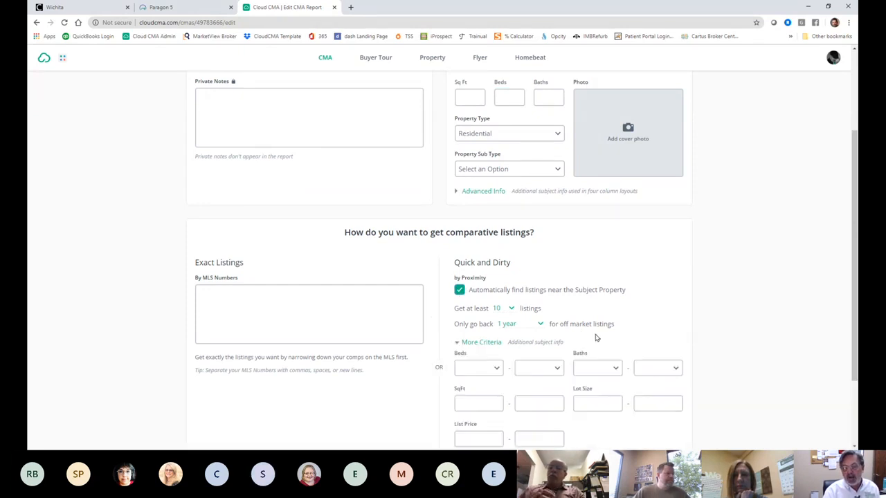
scroll(597, 338, down, 2)
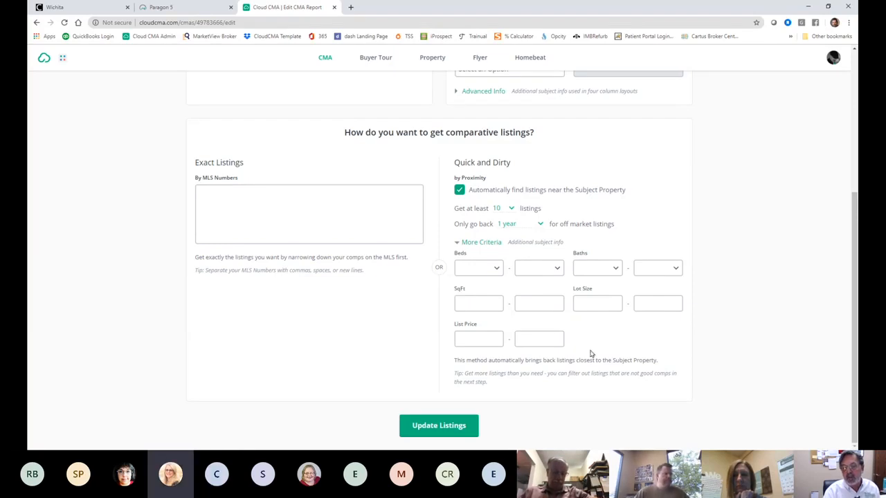
click(439, 426)
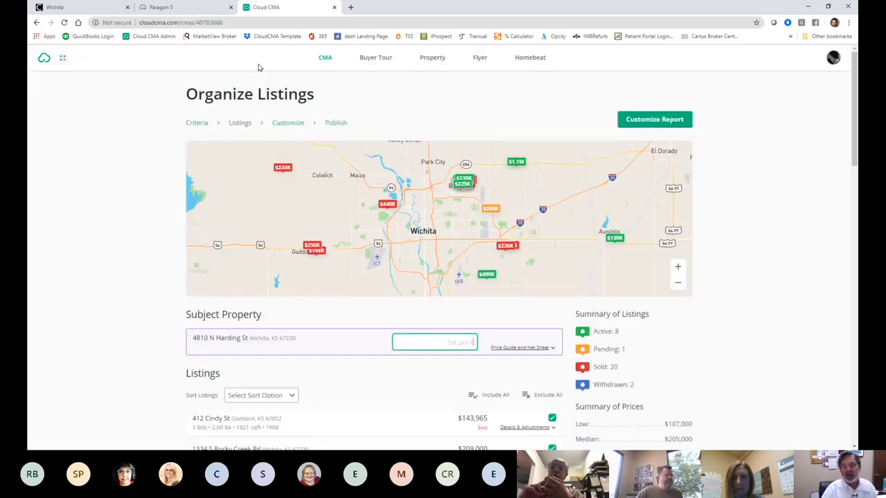
Step: Scroll through the 31 comps: 8 active, 1 pending, 20 sold, 2 withdrawn
scroll(240, 183, down, 5)
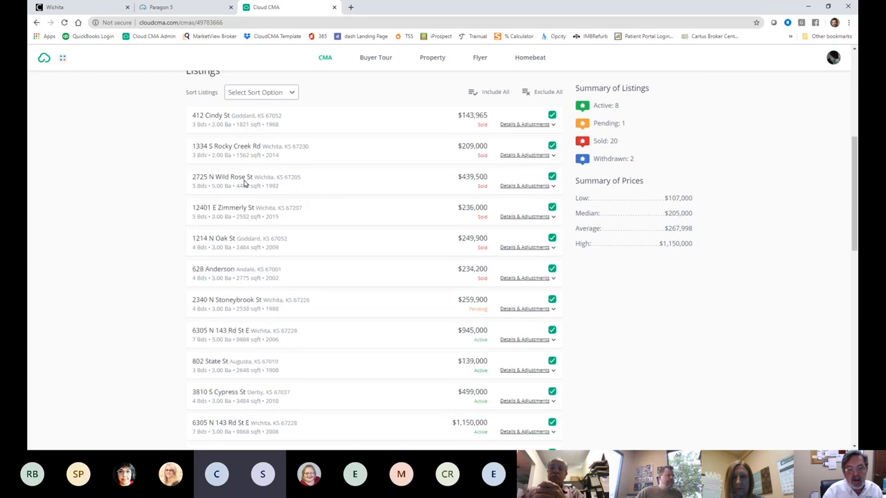
scroll(244, 179, down, 2)
scroll(243, 179, down, 5)
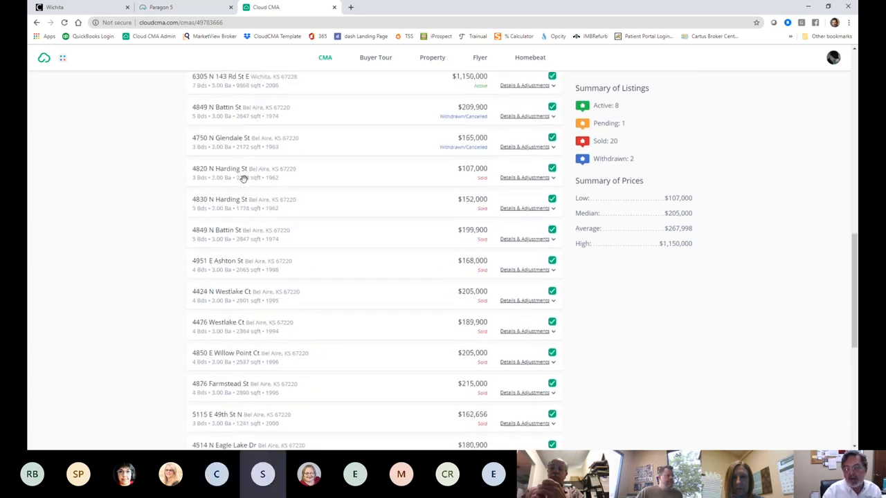
scroll(244, 163, up, 13)
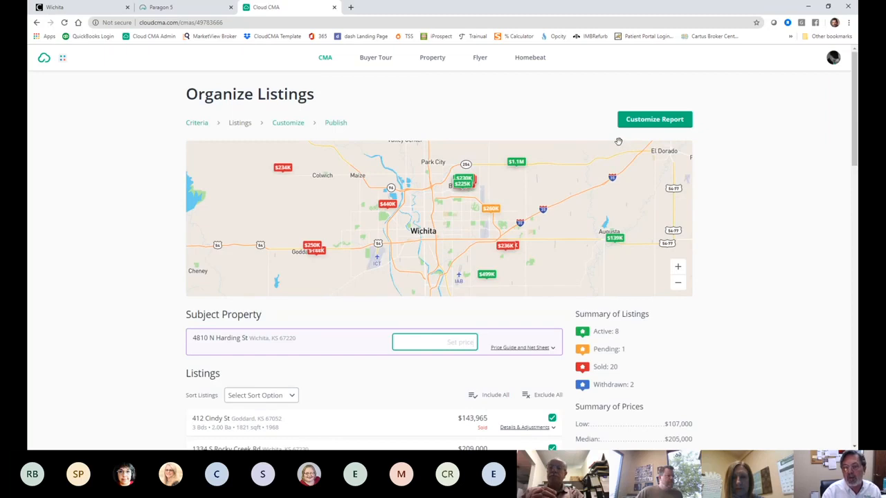
scroll(531, 241, down, 13)
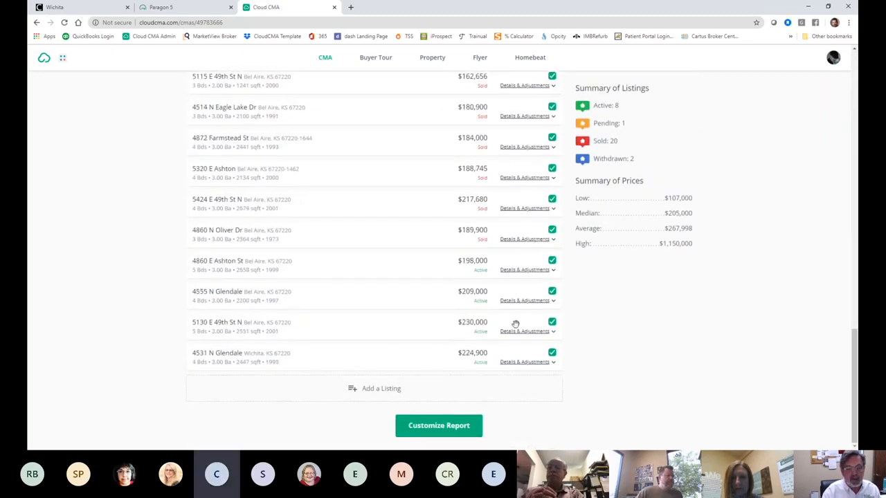
scroll(452, 357, up, 4)
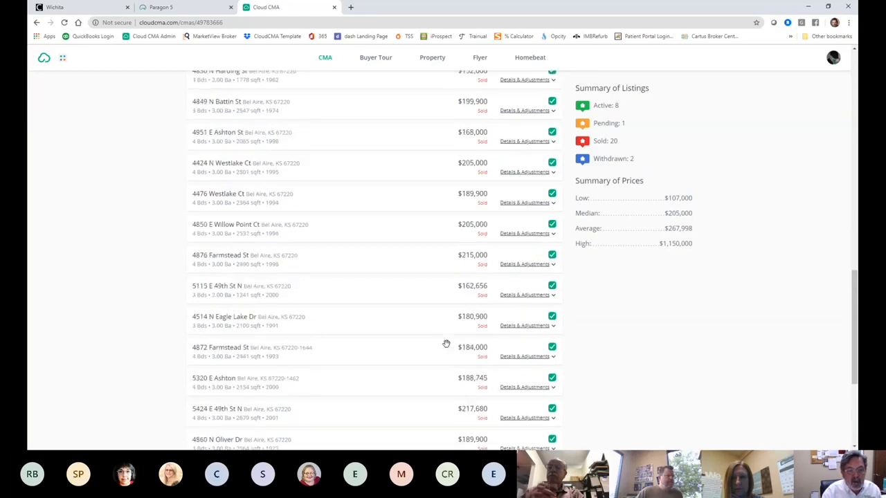
scroll(397, 361, up, 2)
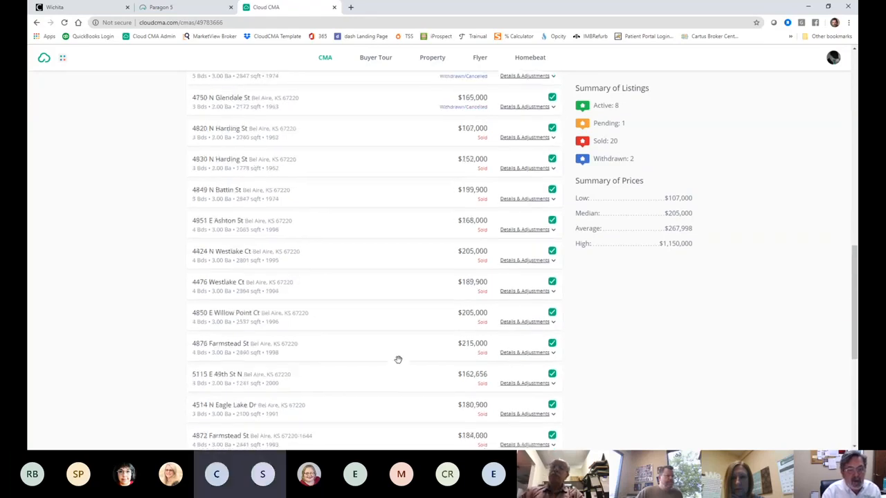
click(552, 349)
click(551, 319)
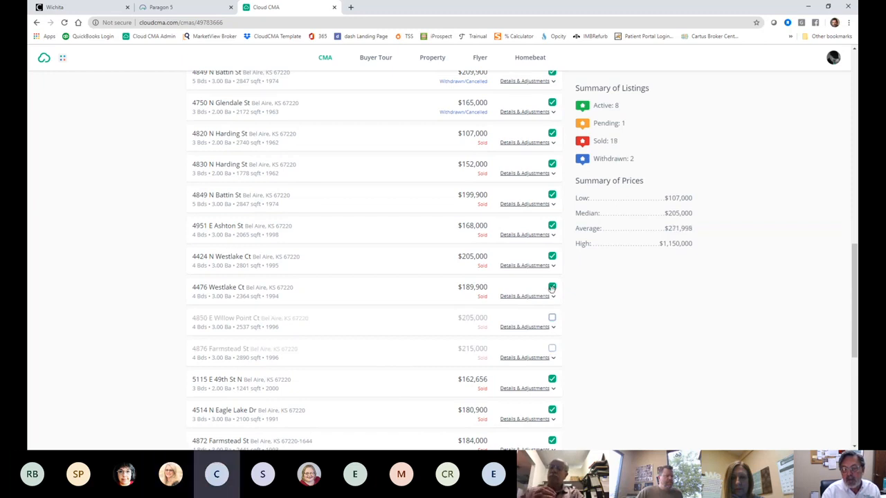
click(552, 287)
click(552, 258)
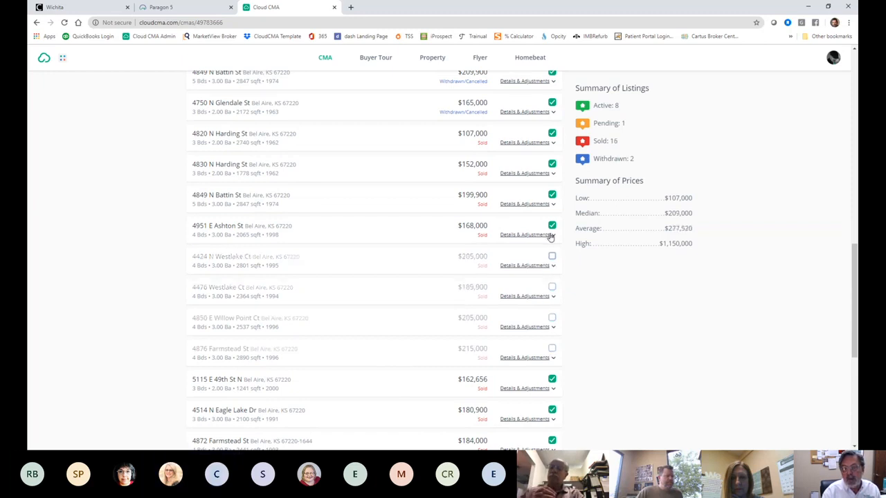
click(551, 225)
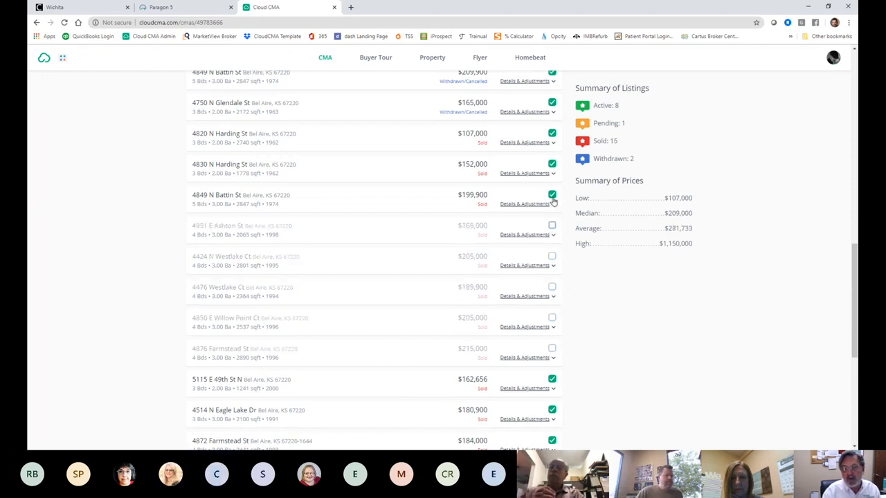
click(553, 196)
click(552, 165)
scroll(343, 192, up, 1)
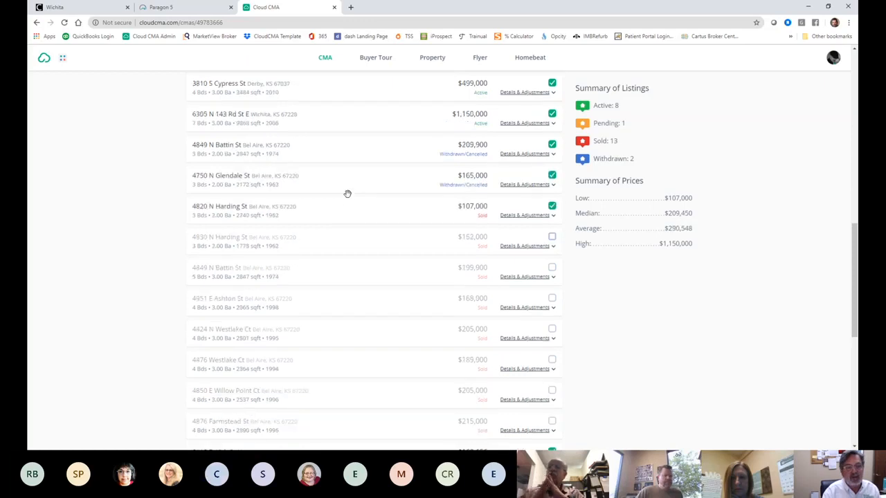
scroll(348, 194, up, 2)
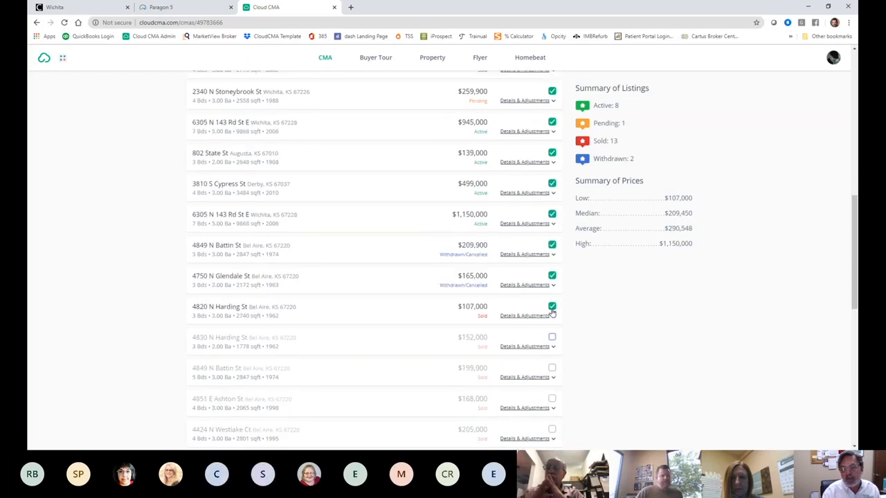
click(551, 305)
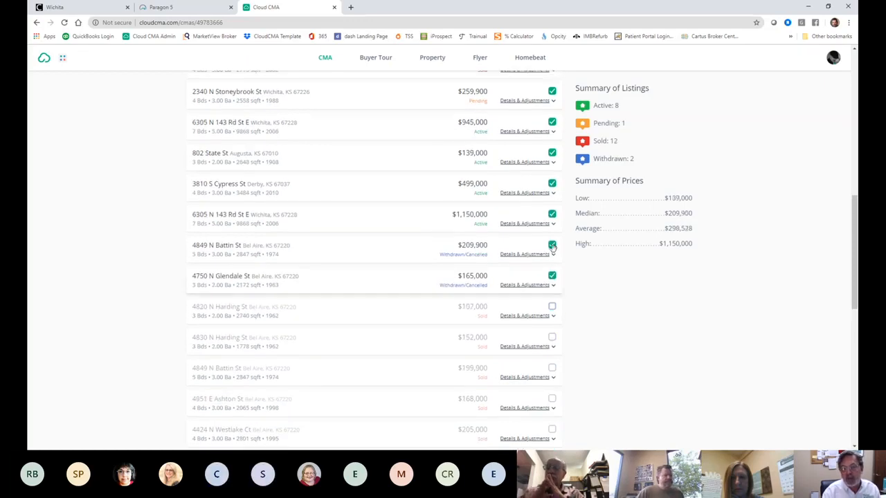
scroll(458, 242, up, 4)
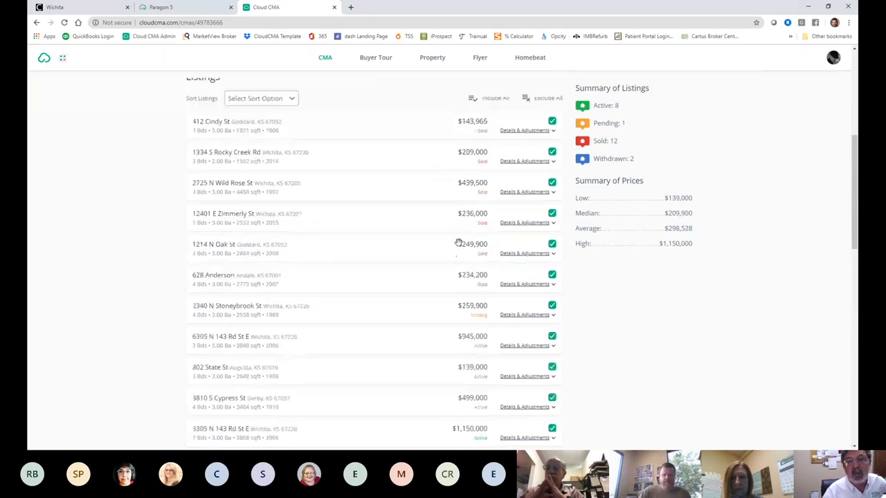
scroll(458, 242, up, 3)
scroll(439, 272, down, 2)
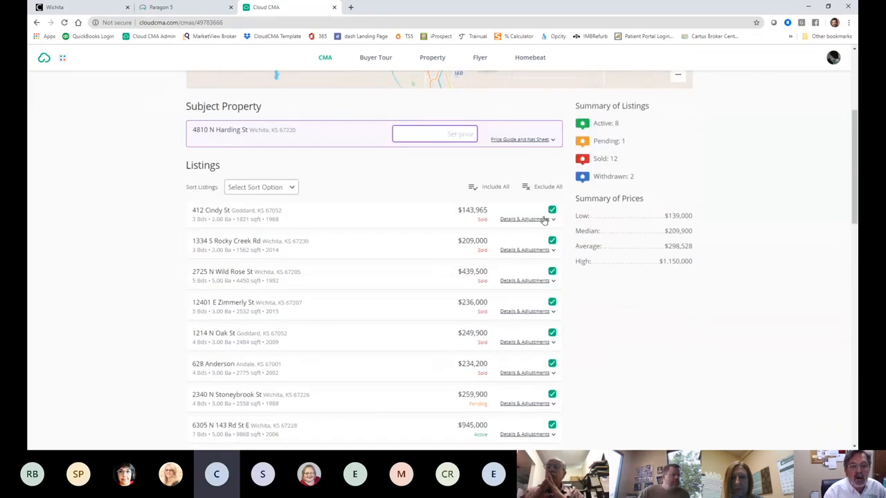
click(552, 210)
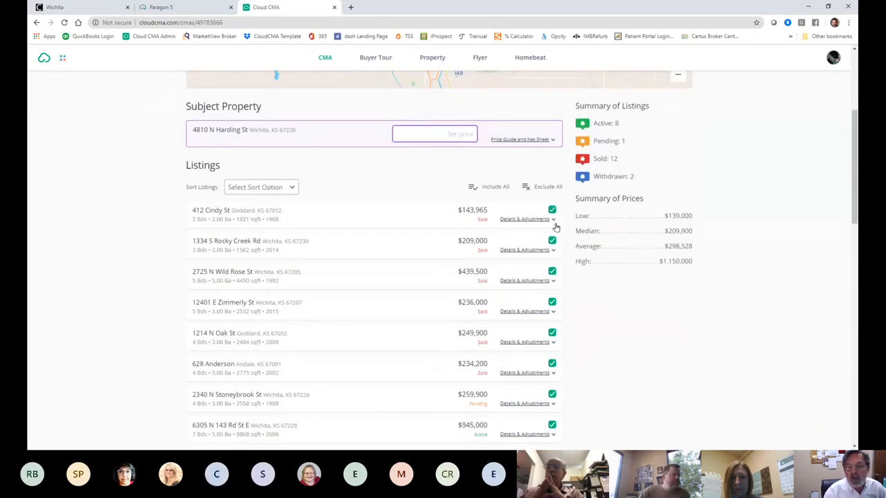
click(551, 240)
click(552, 271)
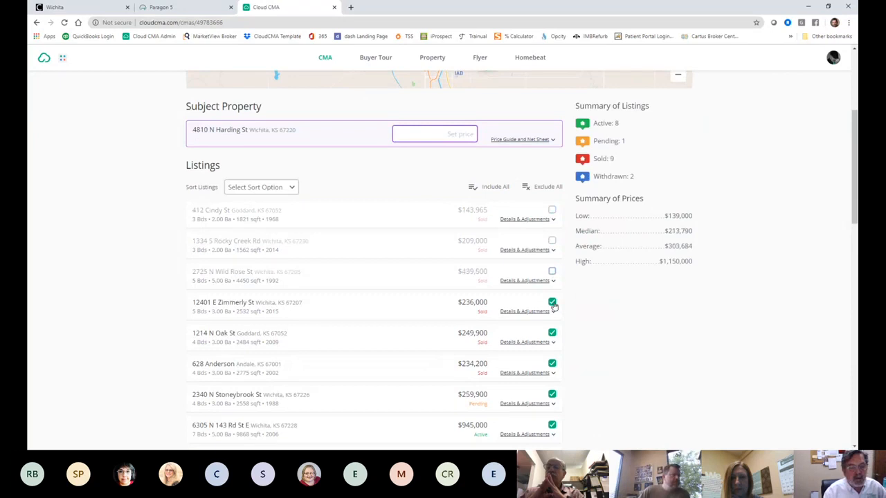
click(552, 304)
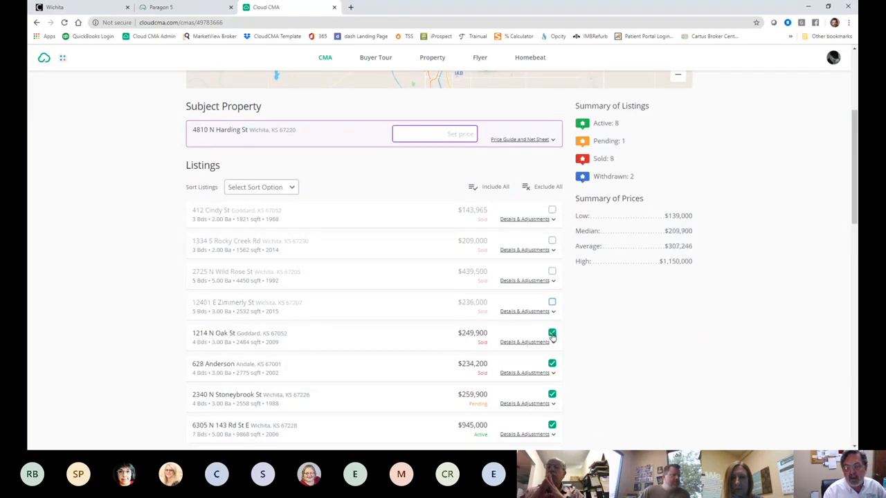
click(553, 334)
click(552, 363)
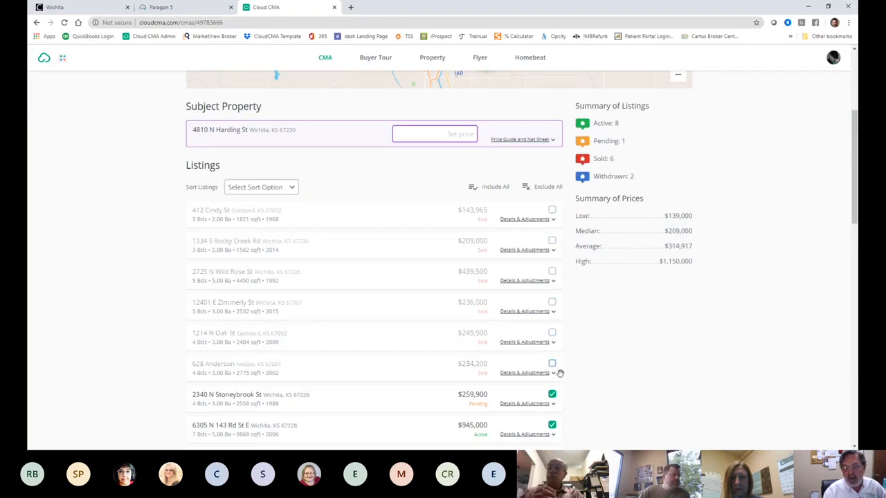
scroll(559, 371, down, 3)
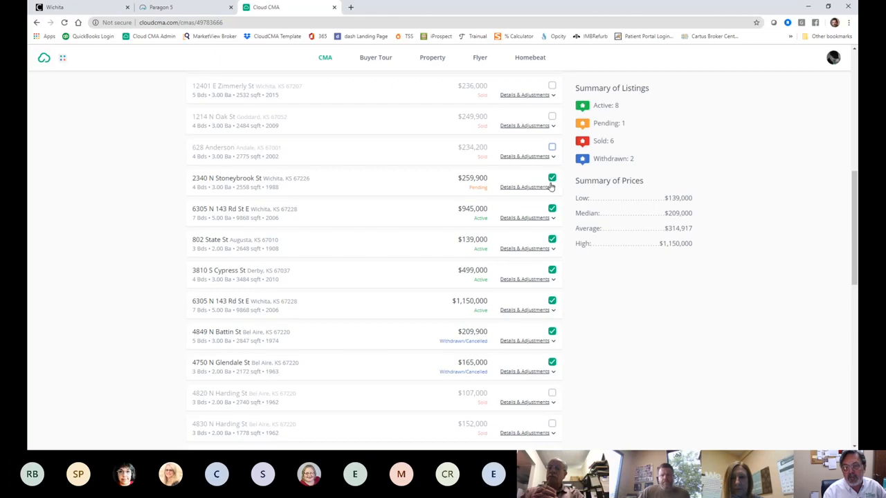
click(550, 186)
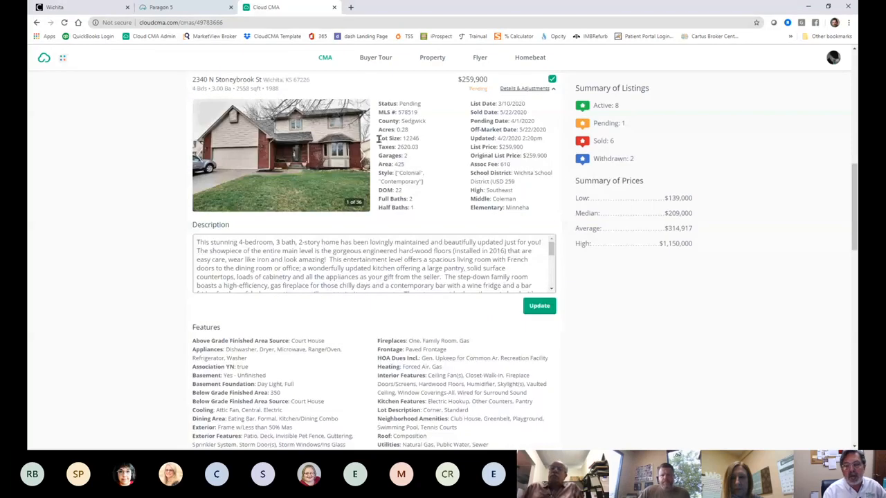
click(37, 23)
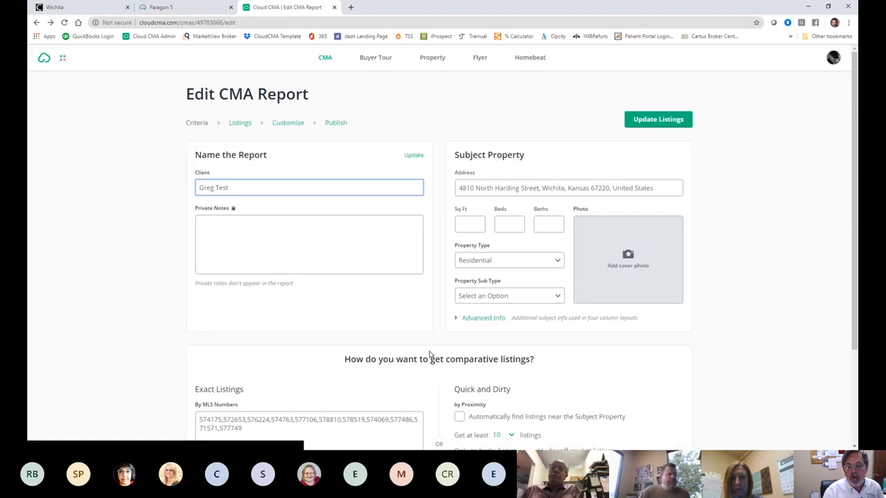
scroll(424, 361, down, 1)
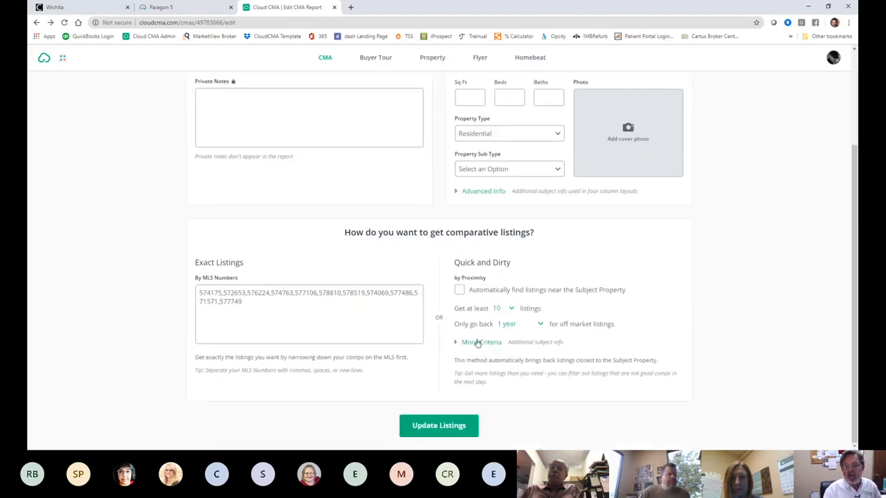
click(459, 430)
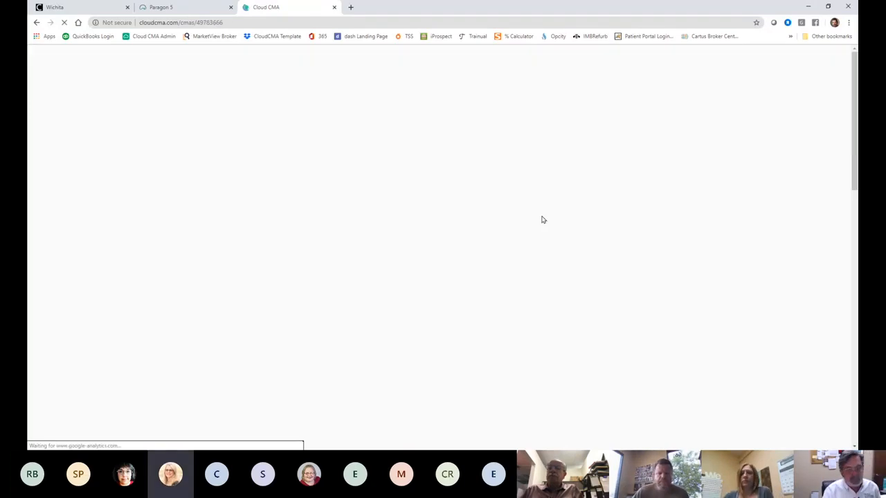
scroll(565, 291, down, 3)
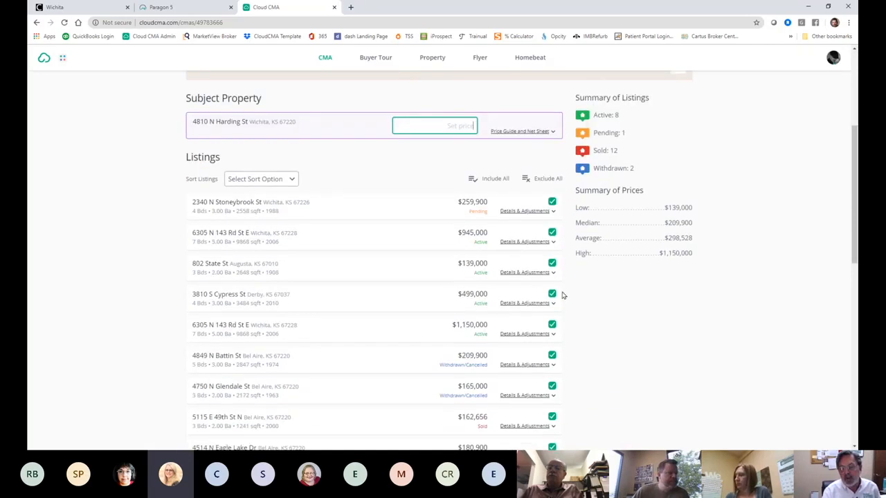
click(526, 273)
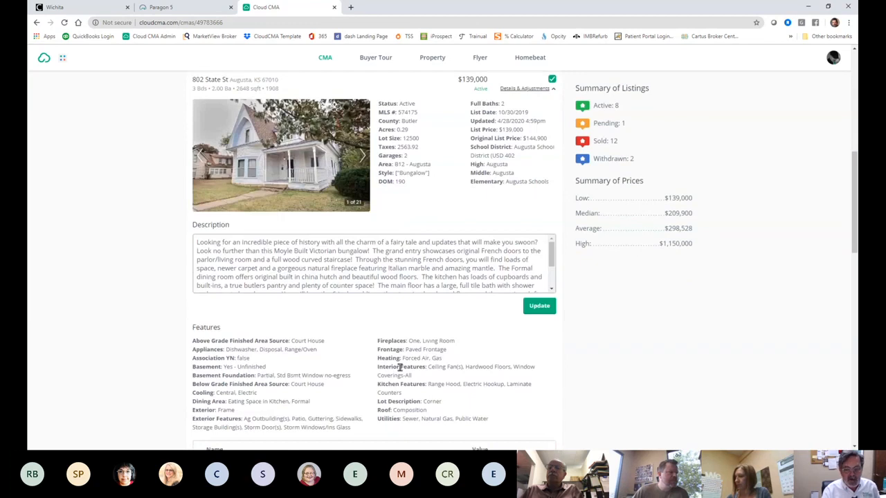
scroll(400, 366, down, 4)
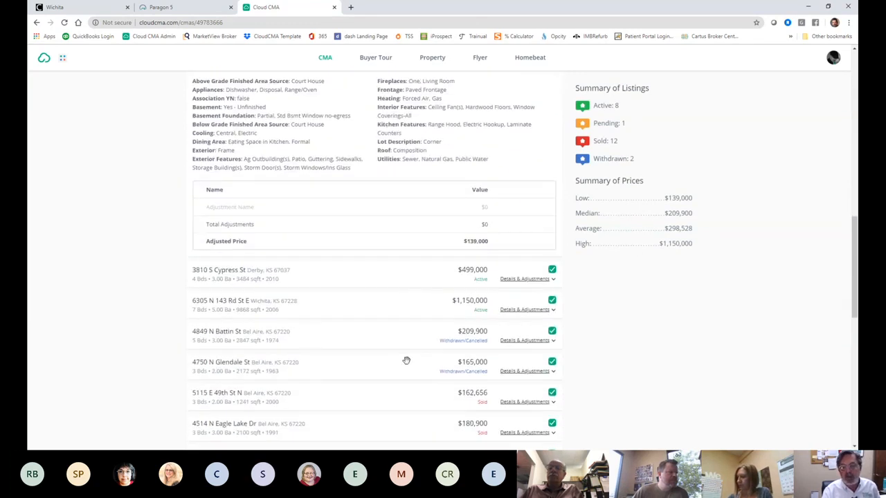
scroll(406, 360, down, 3)
scroll(407, 365, up, 2)
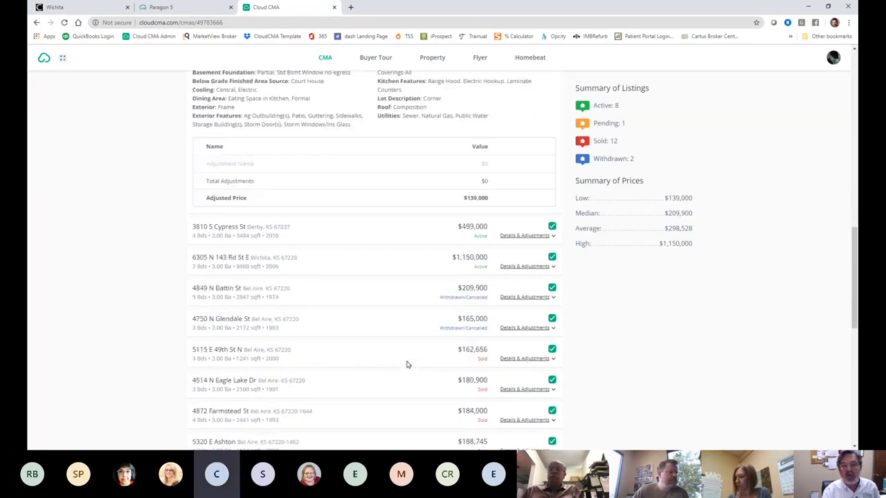
scroll(407, 363, up, 1)
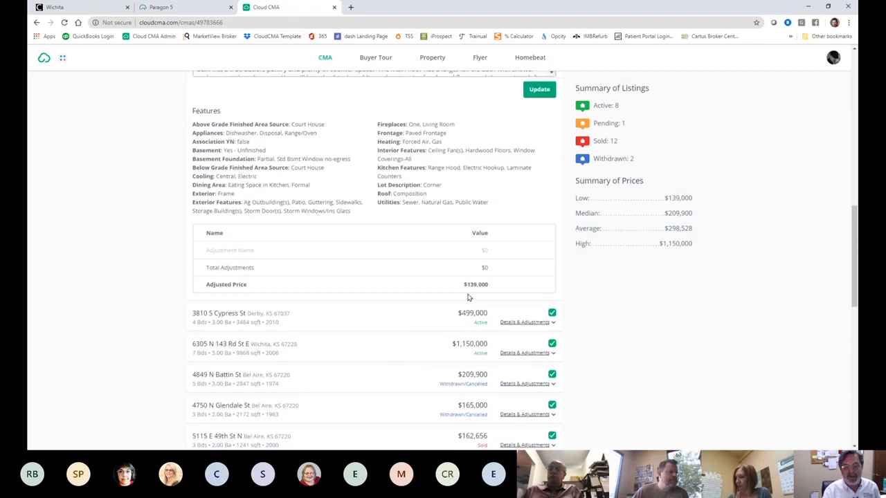
scroll(467, 296, up, 2)
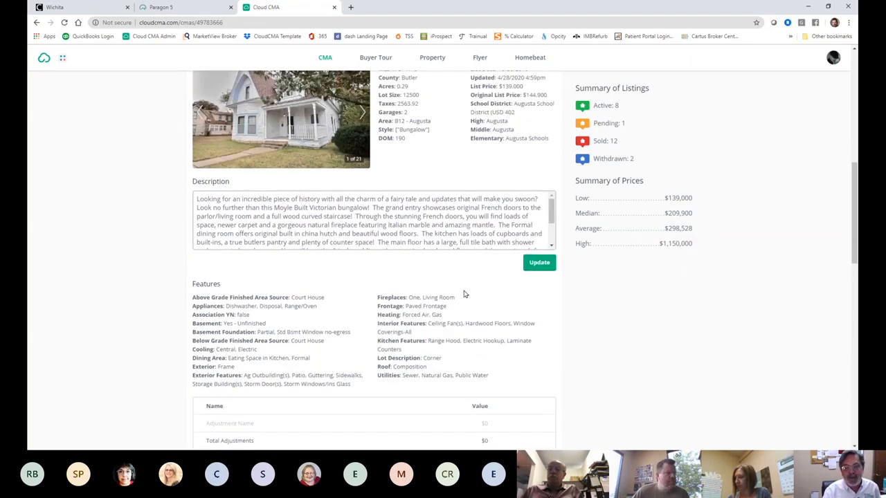
drag(551, 204, 550, 227)
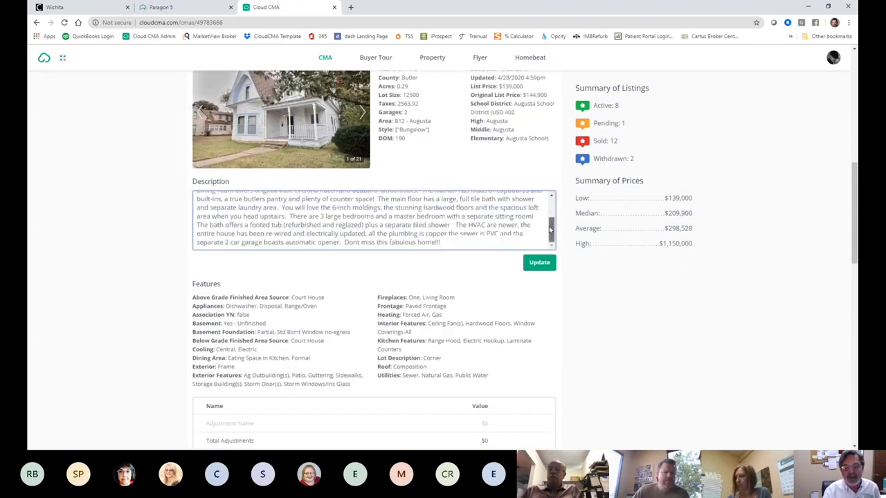
click(539, 262)
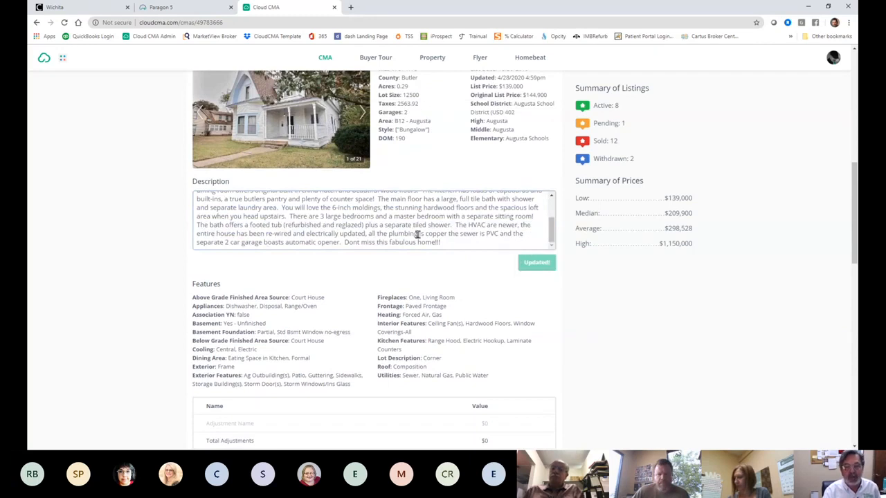
scroll(659, 318, up, 6)
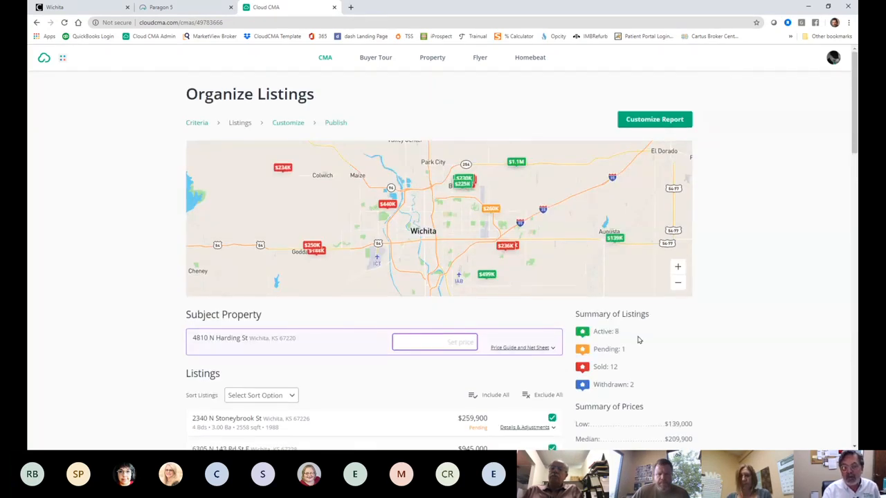
Step: Advance to Customize Report and scroll the section list down to Moving checklist
scroll(637, 340, down, 1)
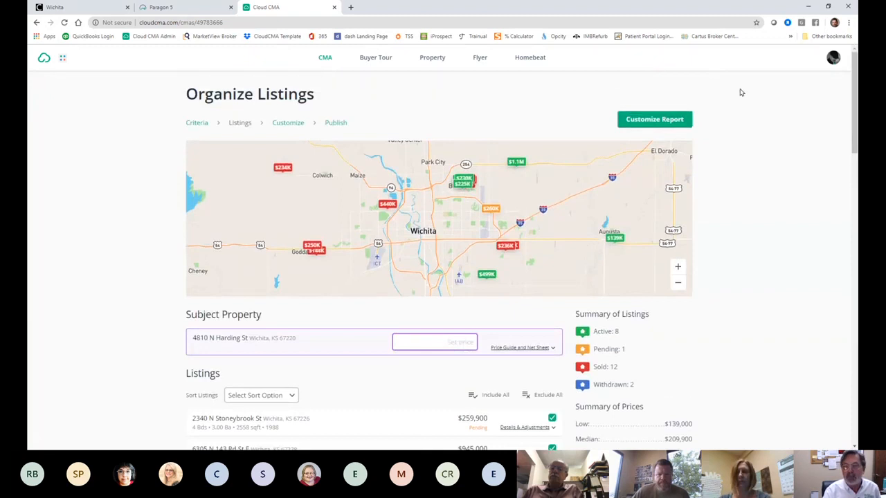
click(654, 119)
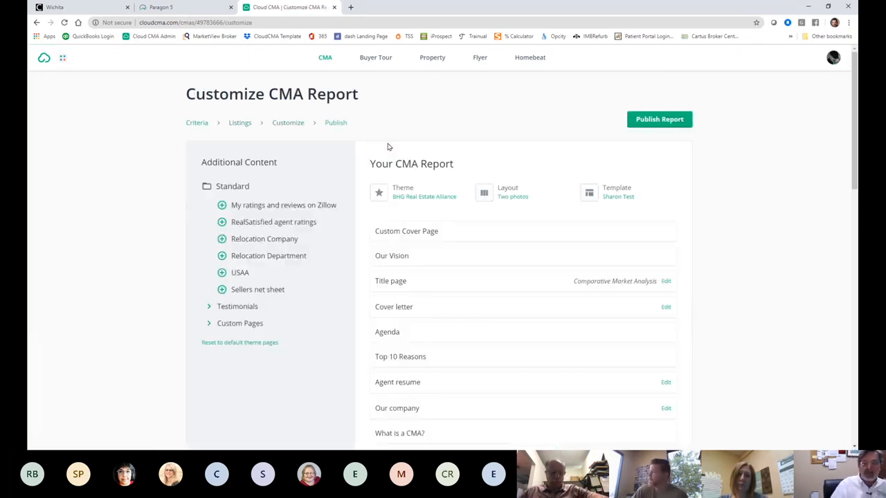
scroll(514, 288, down, 4)
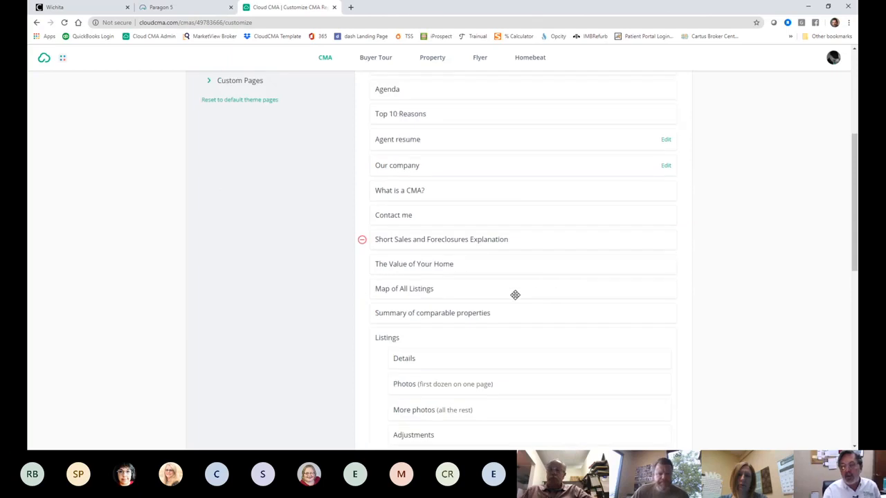
scroll(514, 296, down, 7)
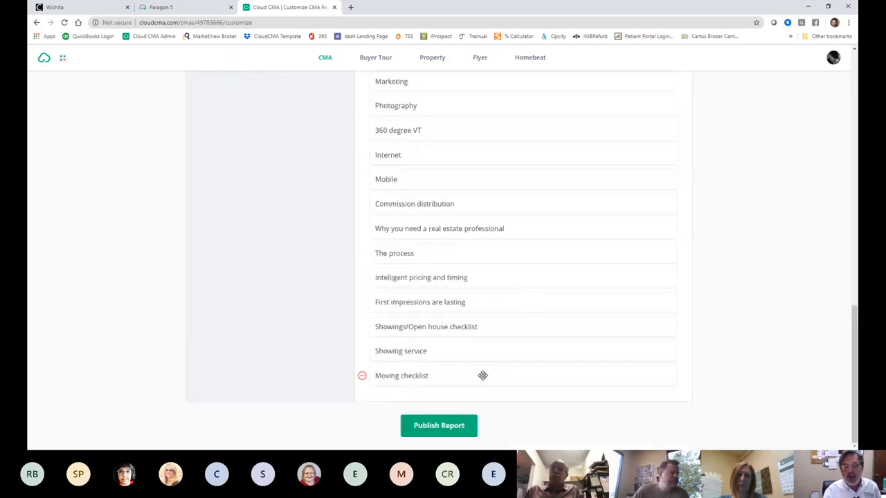
Step: Preview the Showing service page as a PDF, then close it
click(403, 354)
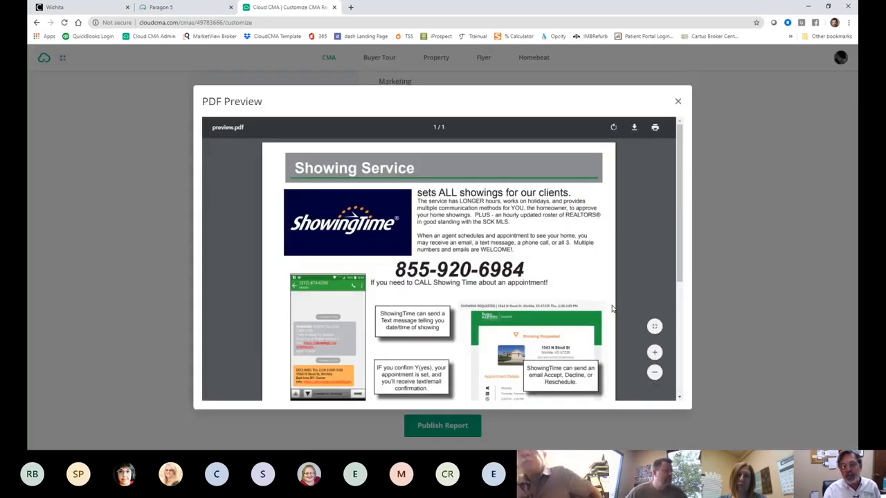
scroll(533, 232, down, 3)
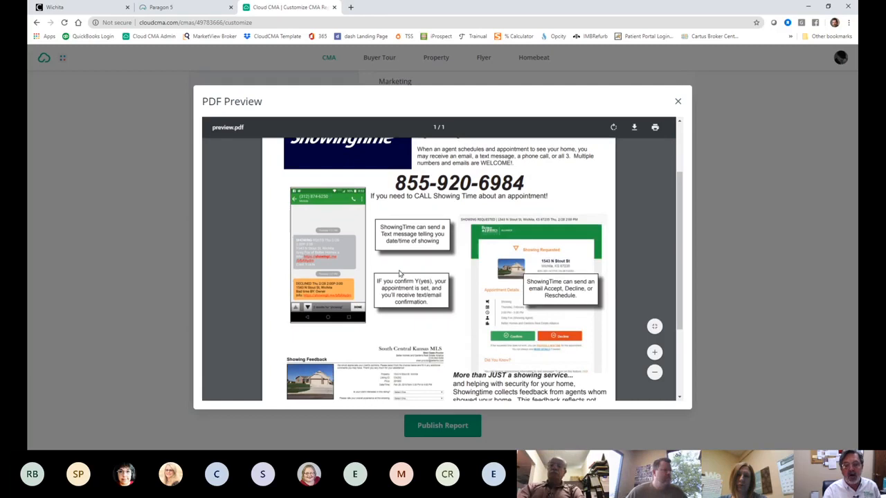
scroll(503, 350, down, 4)
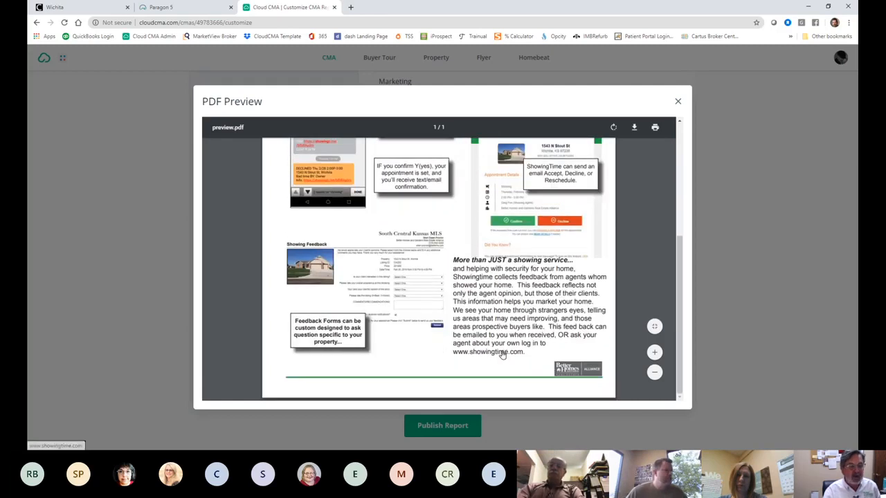
scroll(502, 350, up, 7)
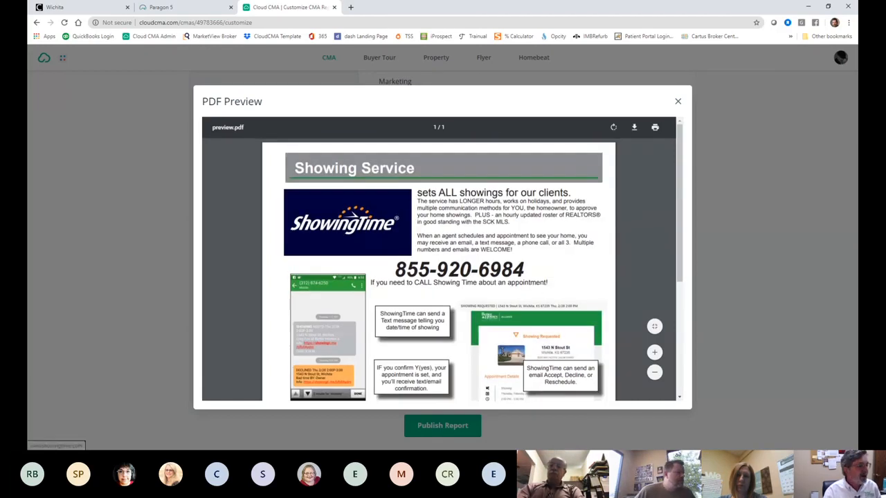
click(735, 62)
Step: Preview the Marketing page with its buyer-source pie chart, then close it
click(402, 211)
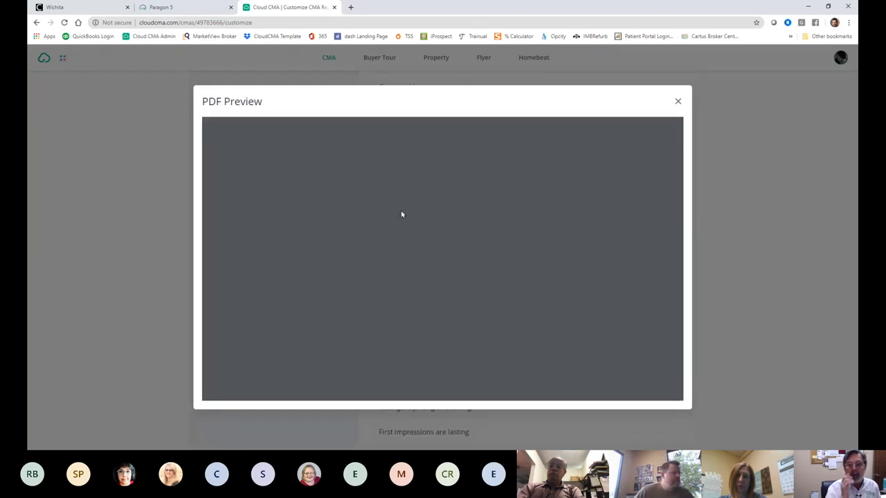
scroll(584, 280, down, 5)
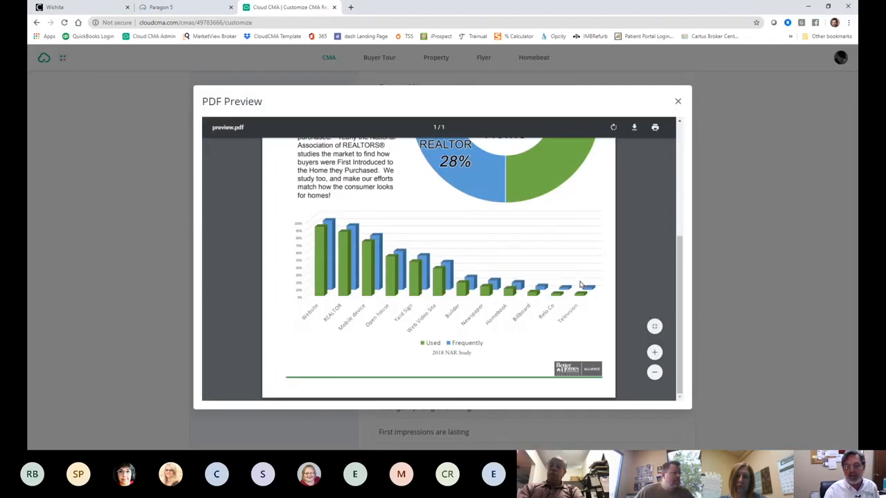
scroll(581, 285, up, 5)
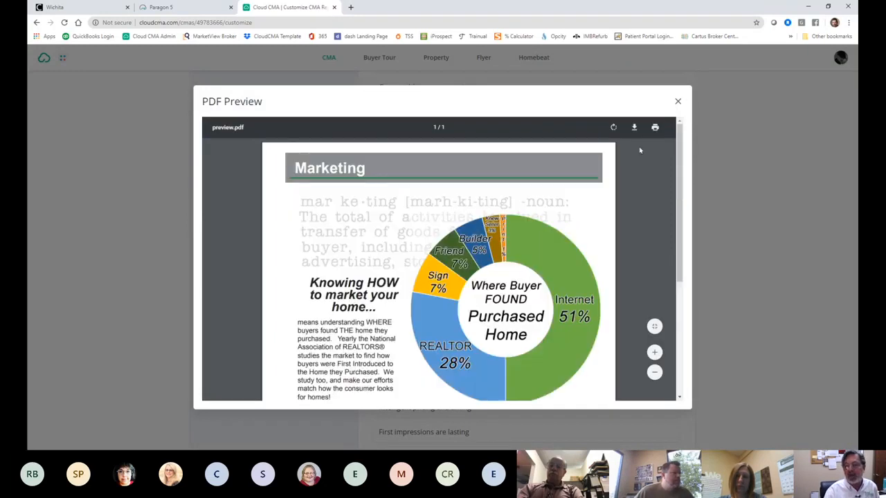
click(677, 101)
Step: Remove the Mobile page from the report, and keep Suggested list price by re-adding it after its brief removal
mouse_move(386, 316)
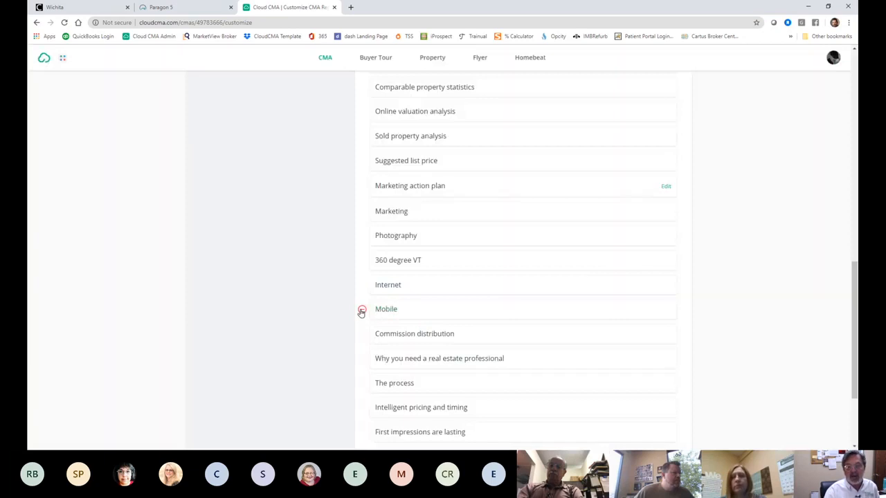
click(361, 310)
scroll(370, 326, up, 1)
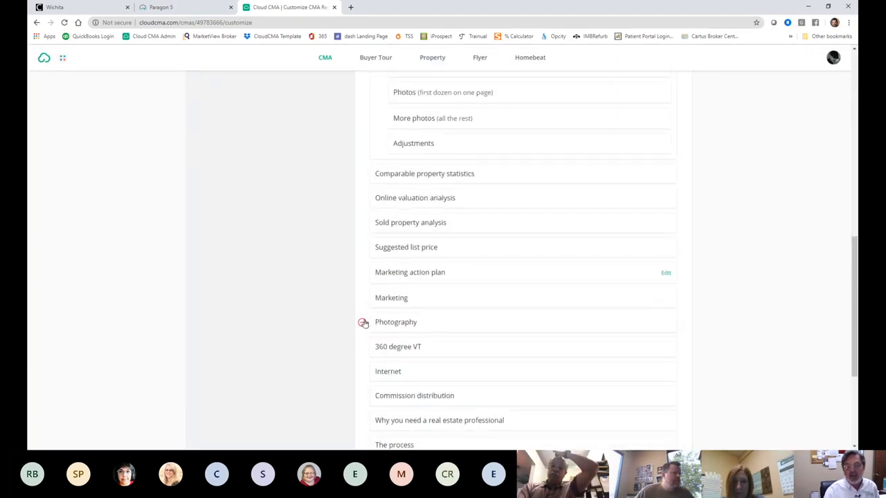
click(362, 248)
scroll(563, 277, up, 10)
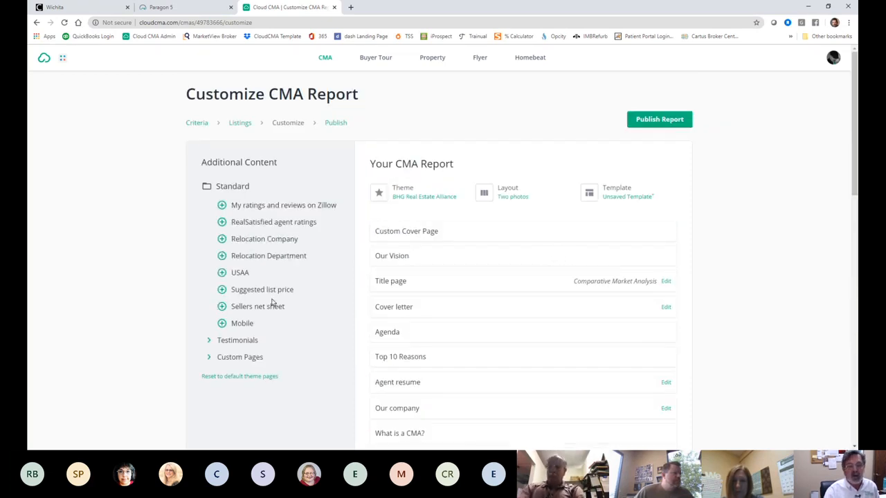
click(221, 290)
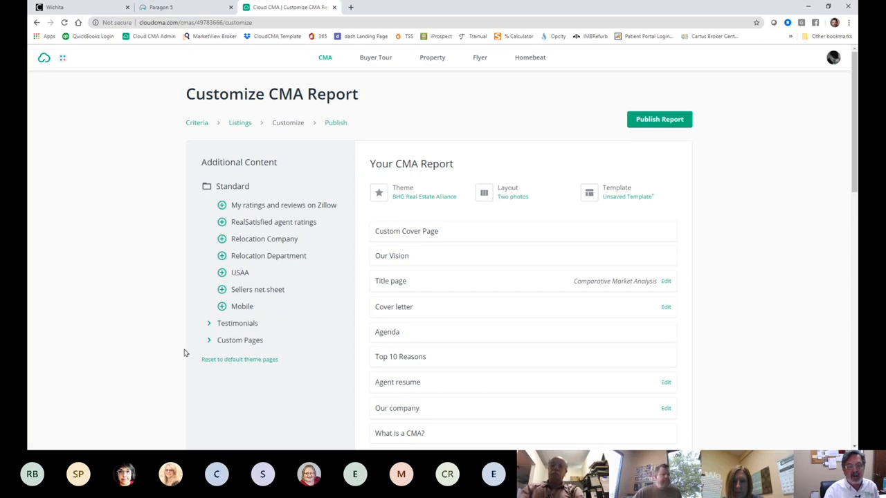
click(663, 121)
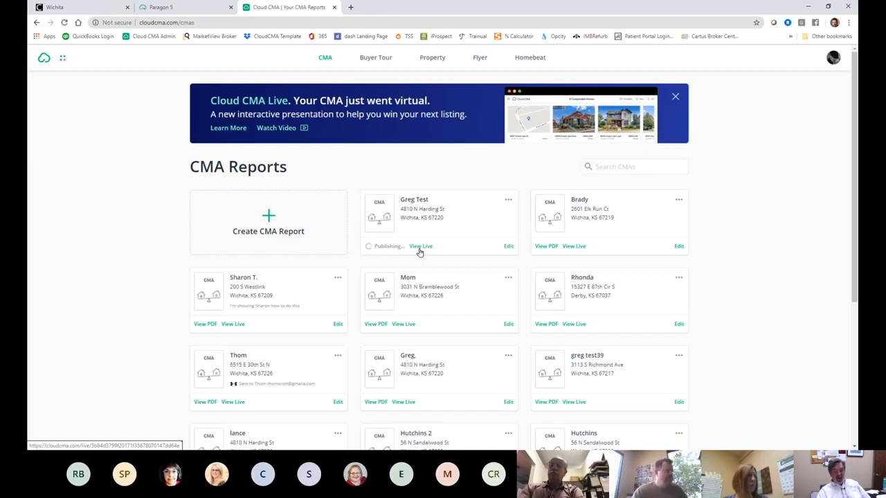
scroll(487, 269, down, 2)
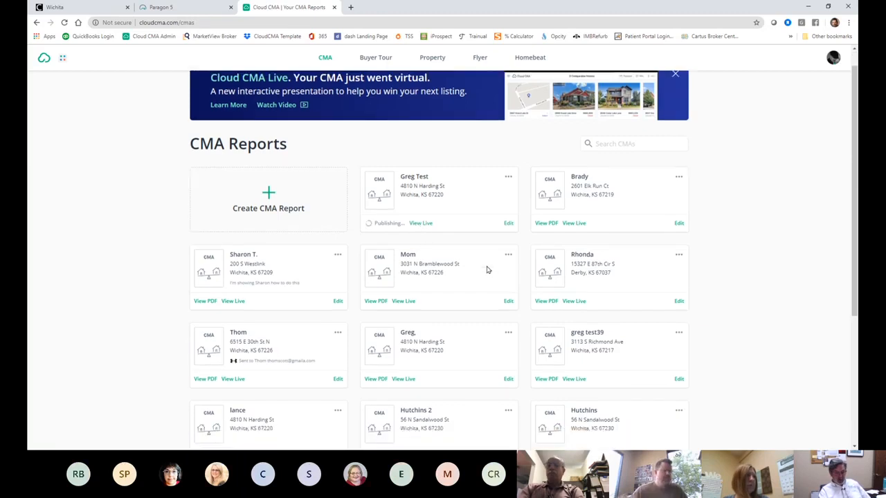
scroll(486, 270, down, 3)
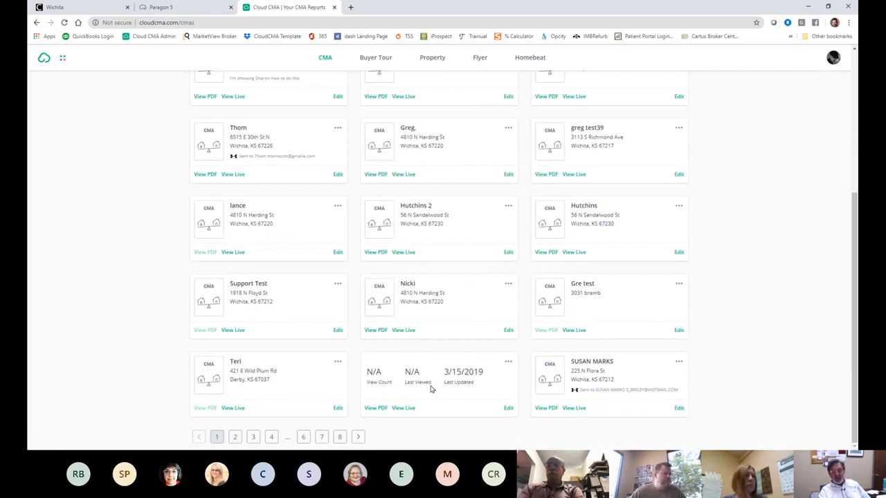
scroll(431, 389, up, 5)
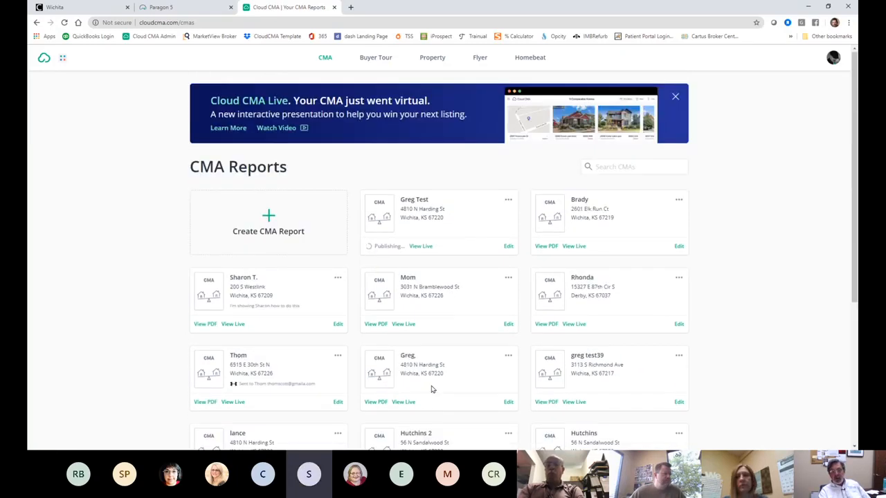
scroll(431, 389, down, 1)
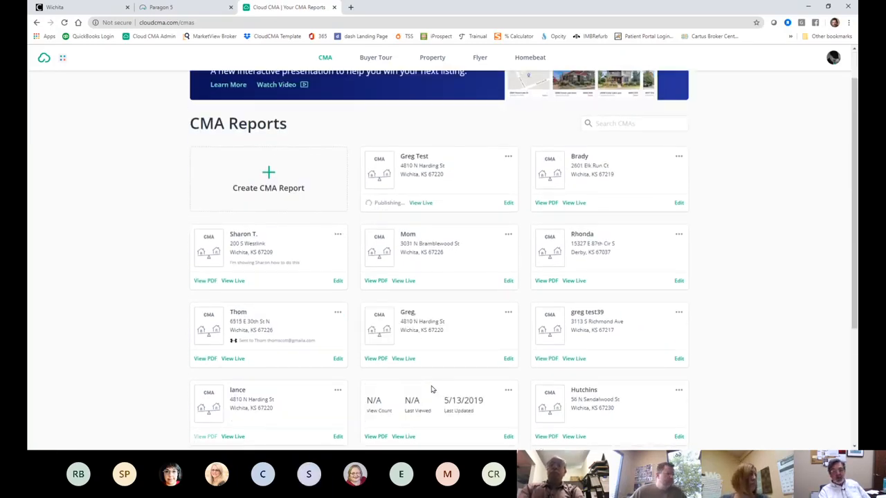
scroll(341, 270, down, 4)
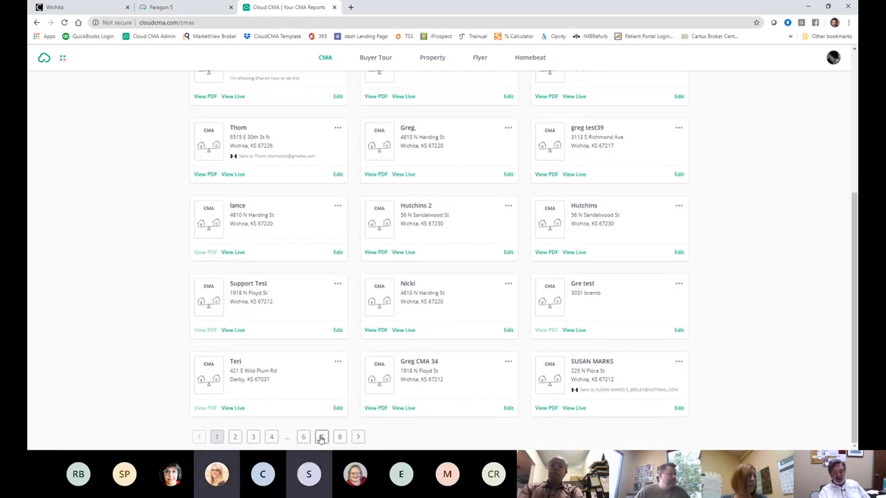
scroll(326, 421, up, 5)
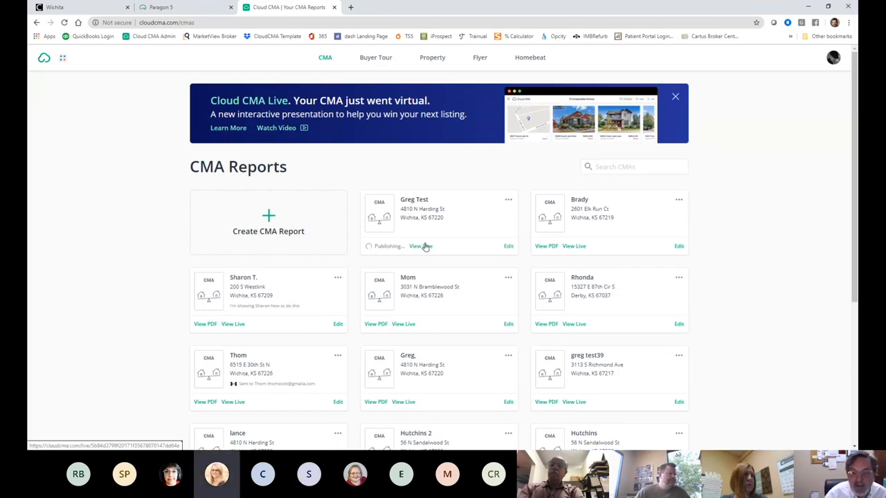
Step: Open the report's live version and go to the Comps page comparing 23 homes side by side
click(420, 247)
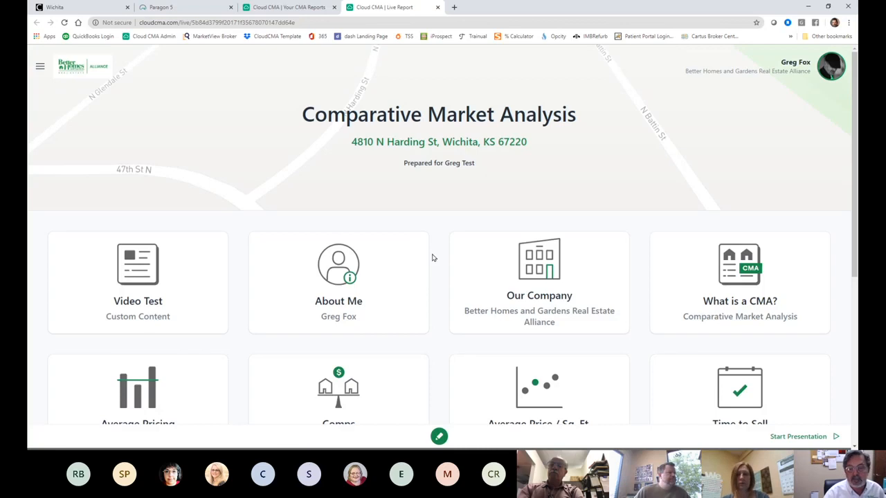
scroll(620, 350, down, 1)
scroll(620, 350, down, 2)
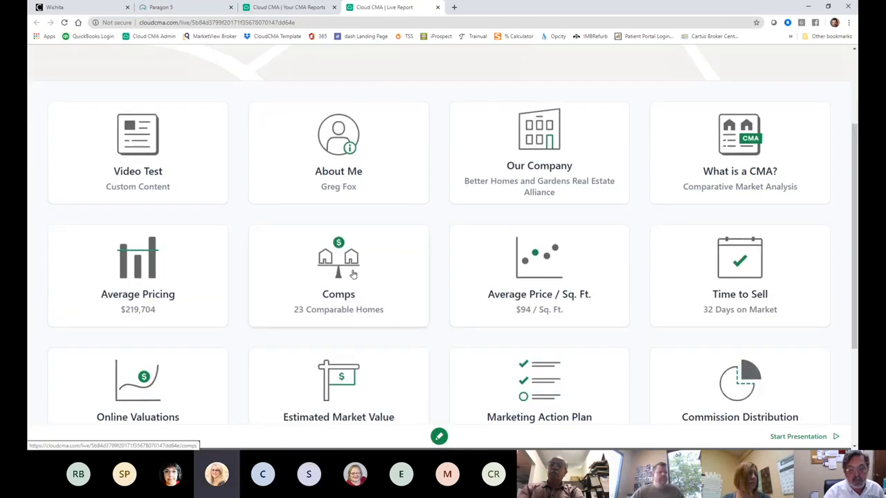
click(353, 275)
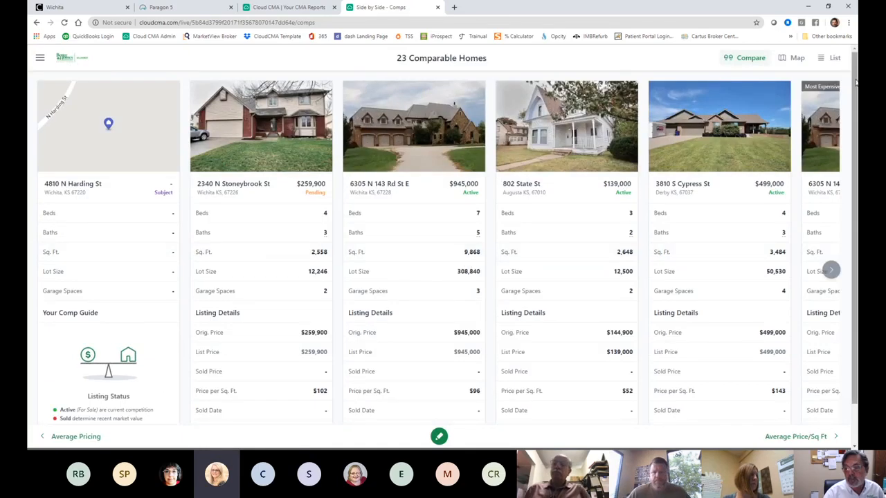
Step: Show the comparable homes on a map in the live report
click(789, 61)
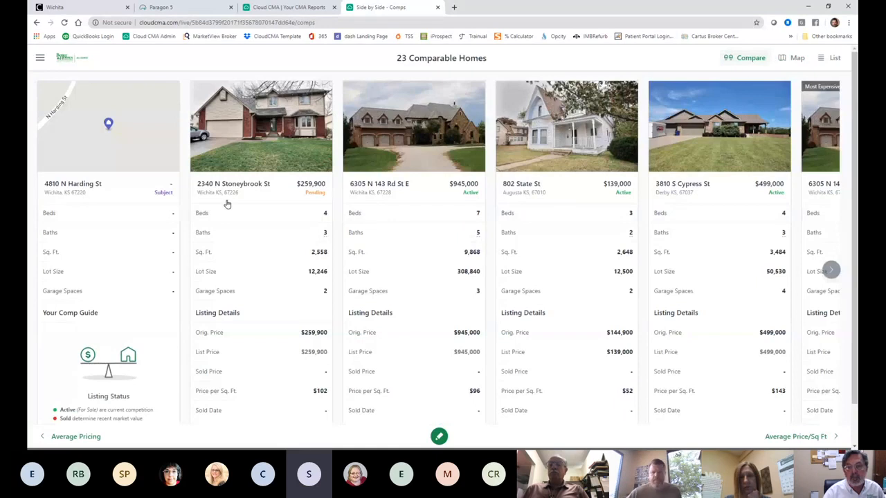
scroll(231, 209, down, 1)
scroll(232, 205, up, 1)
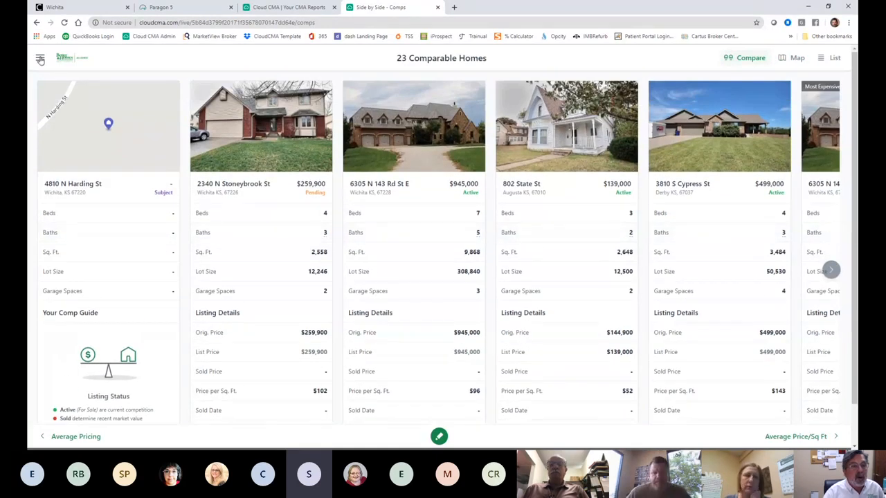
Step: Return to the live report's home page, then switch back to the Cloud CMA Your CMA Reports tab
click(40, 59)
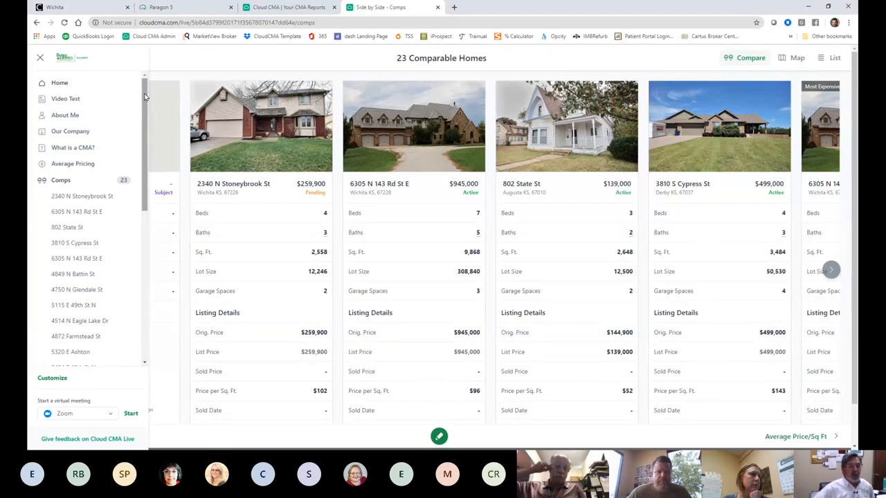
click(55, 83)
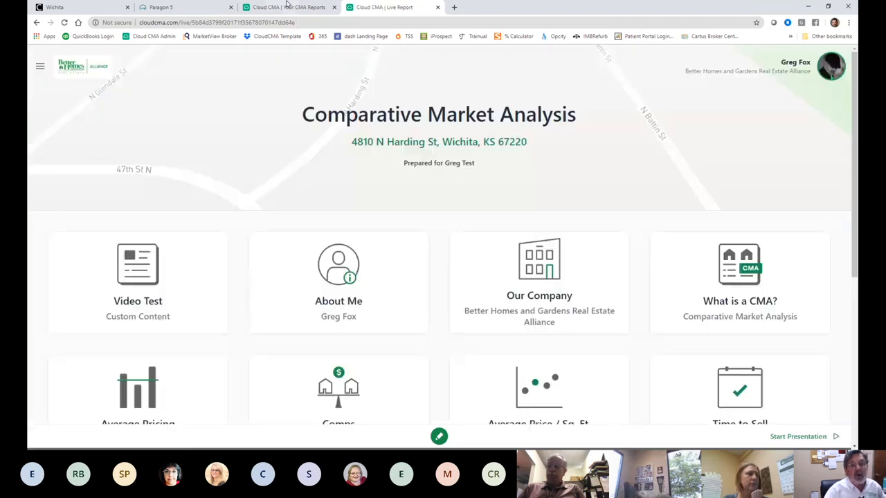
click(191, 7)
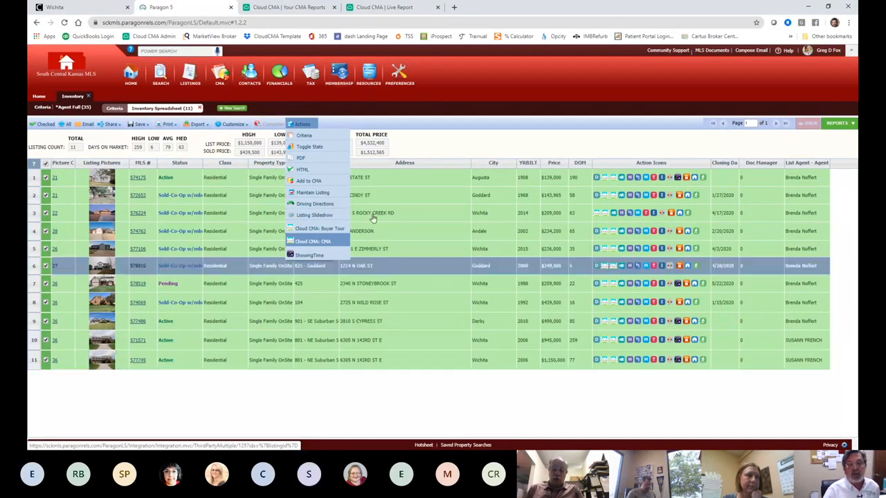
click(316, 6)
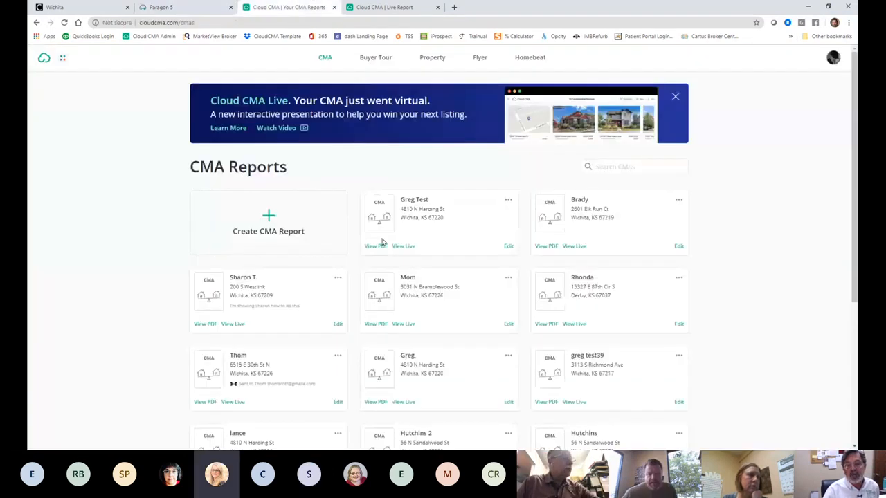
click(377, 247)
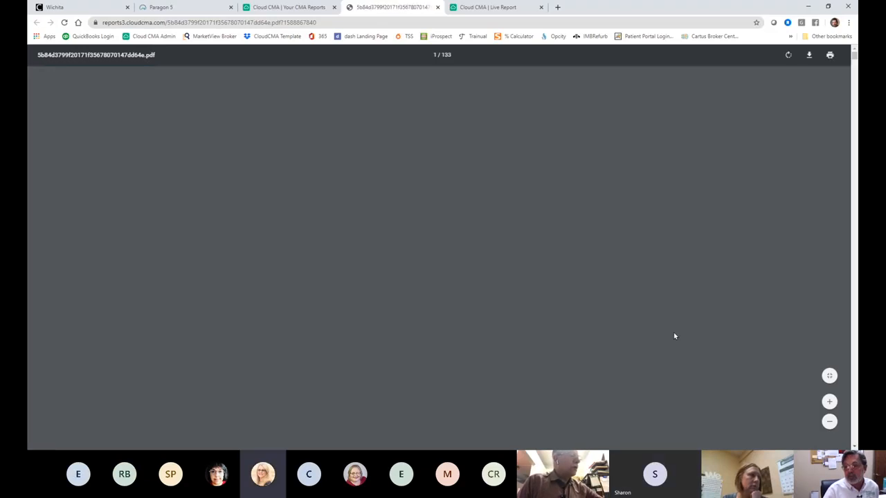
scroll(659, 285, down, 5)
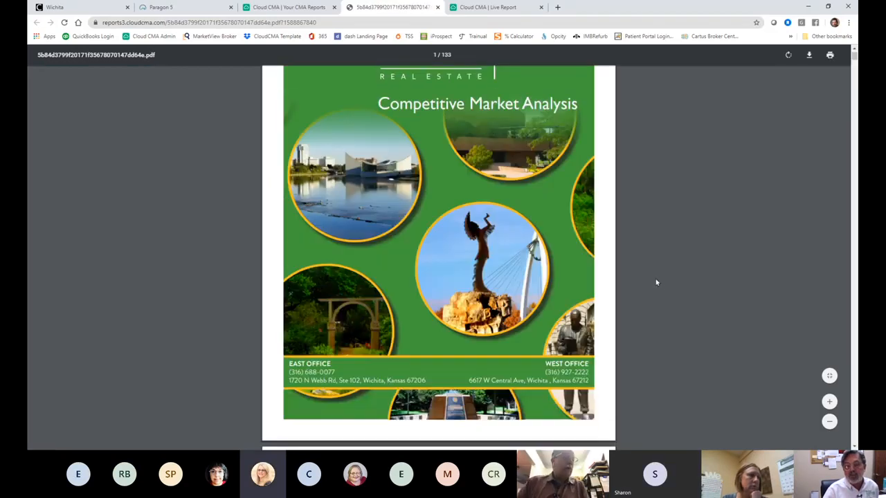
scroll(657, 283, down, 9)
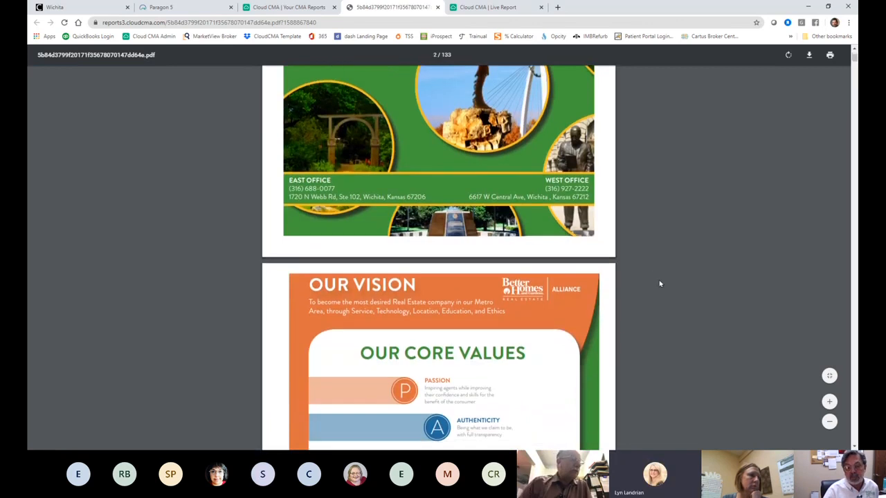
scroll(662, 285, down, 7)
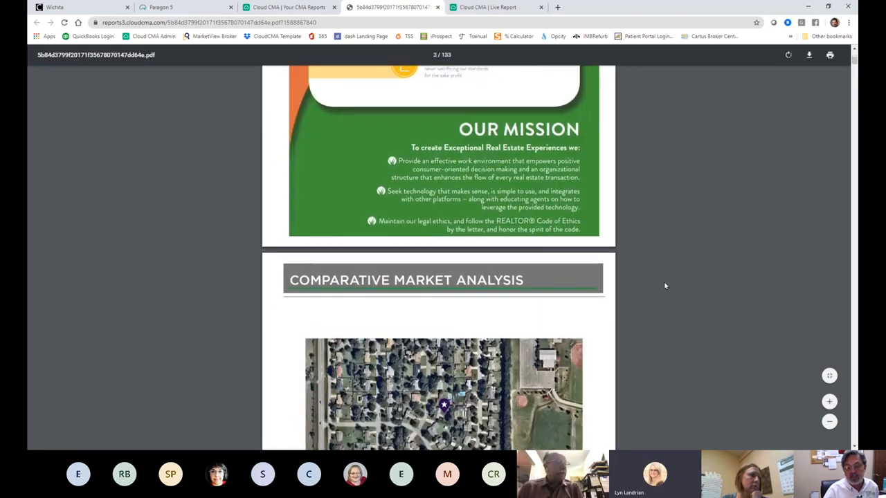
scroll(668, 288, down, 6)
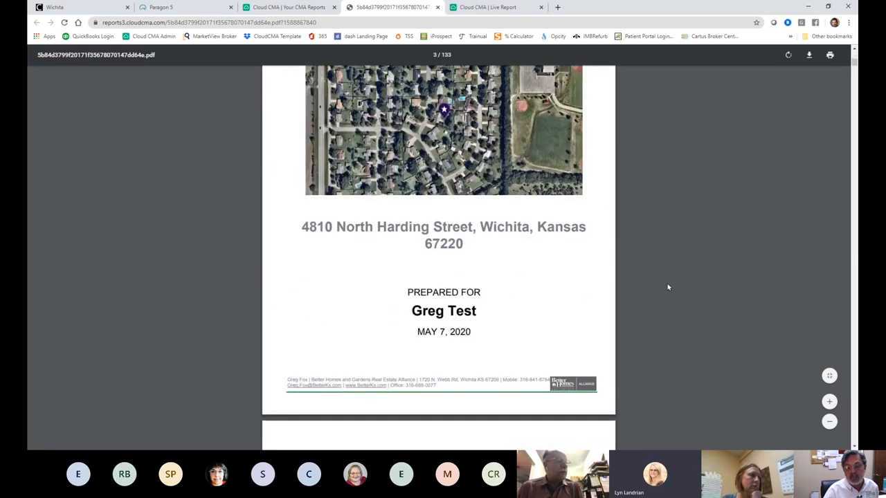
scroll(671, 289, down, 6)
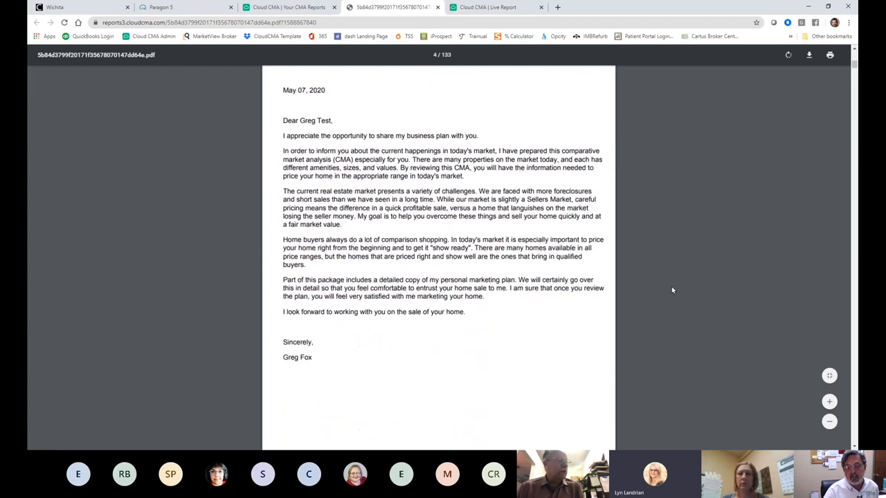
scroll(675, 291, down, 1)
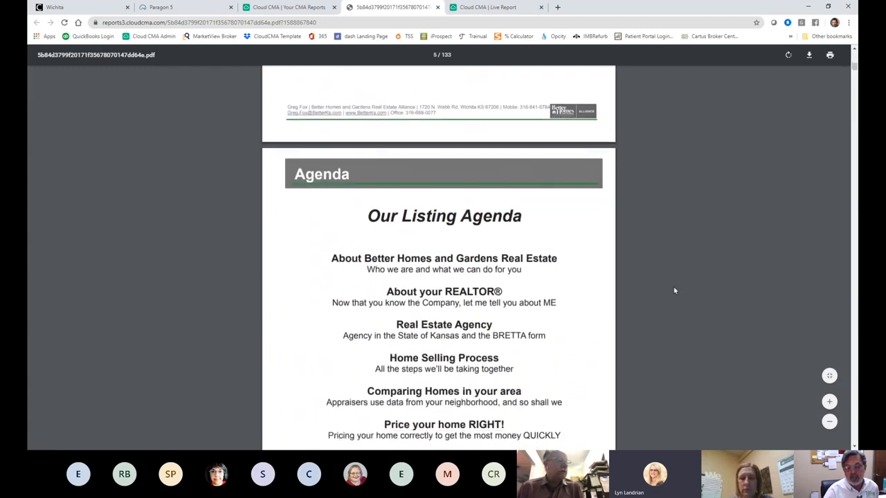
scroll(674, 290, down, 4)
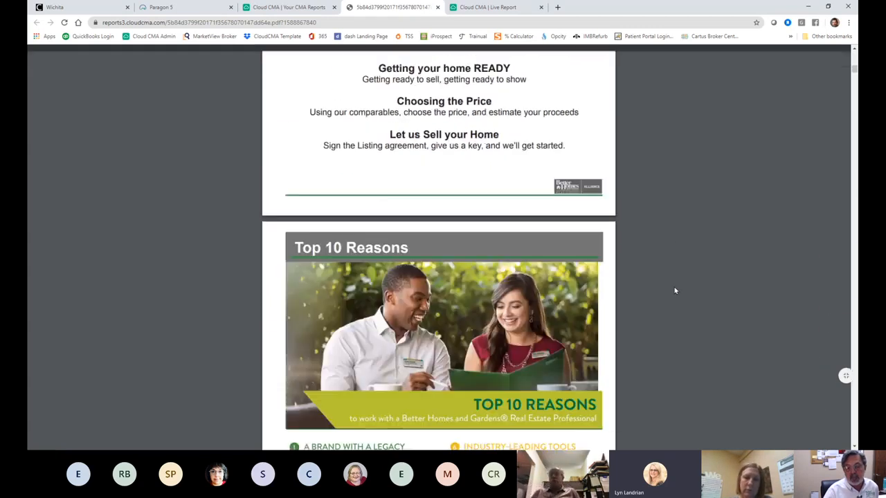
scroll(674, 290, down, 3)
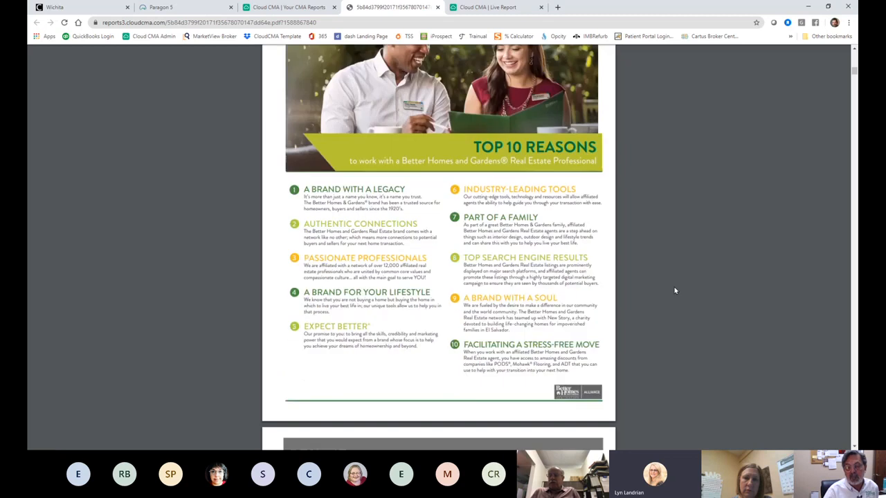
scroll(675, 290, down, 2)
scroll(676, 287, down, 3)
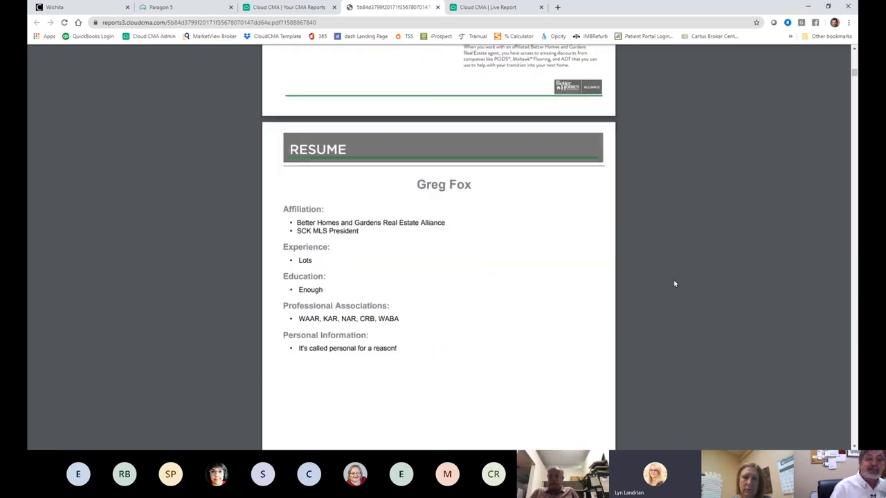
scroll(656, 279, down, 7)
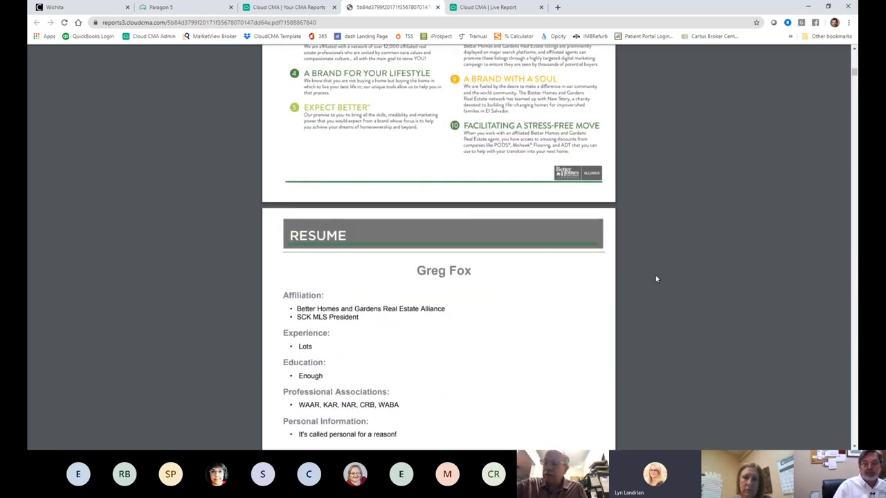
scroll(656, 281, down, 7)
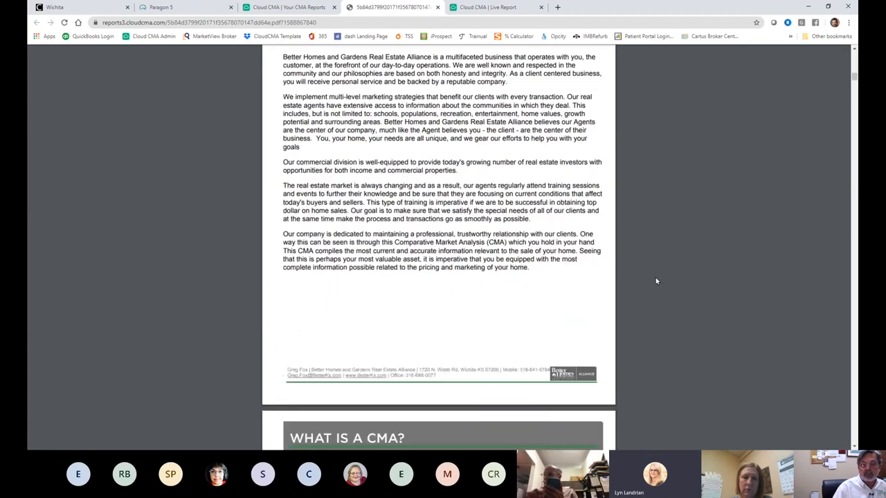
scroll(657, 281, down, 5)
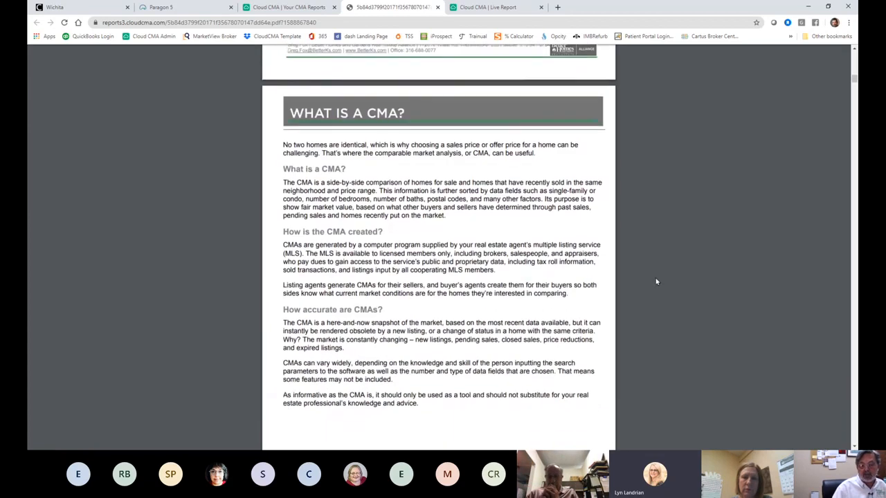
scroll(672, 266, down, 4)
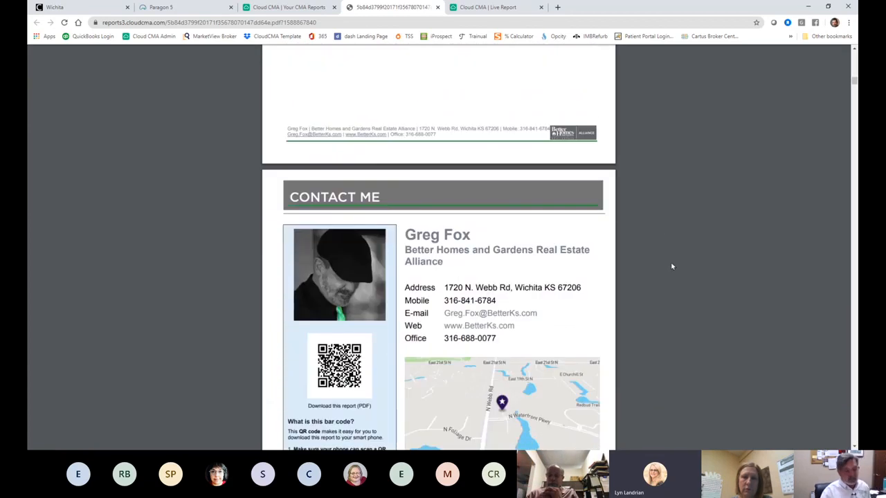
scroll(674, 265, down, 6)
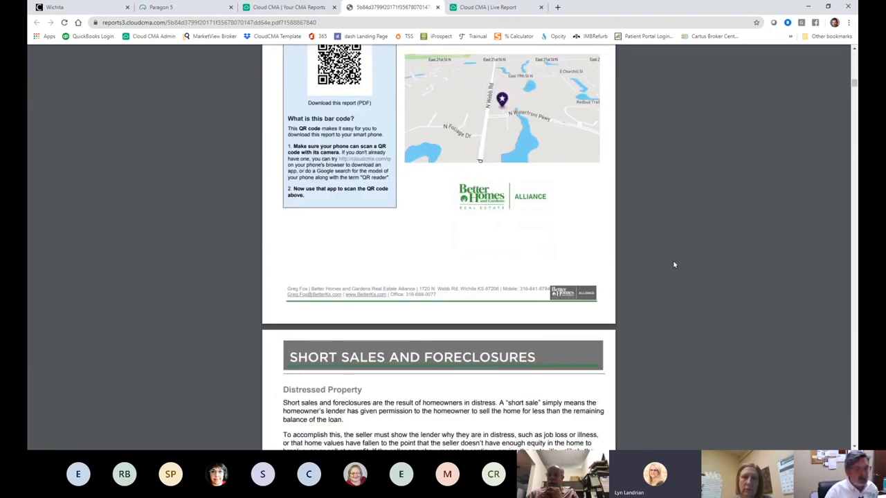
scroll(674, 264, down, 6)
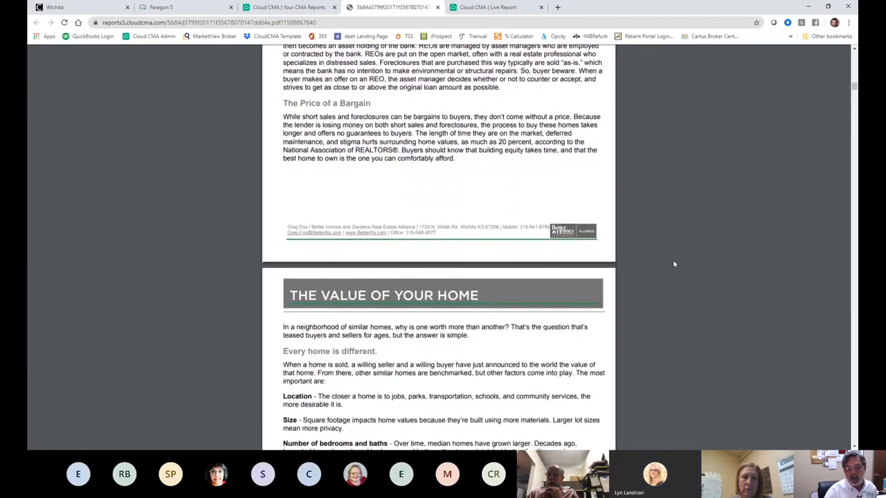
Step: Return to the PDF from the reports list and move further down, dragging the scrollbar
click(275, 8)
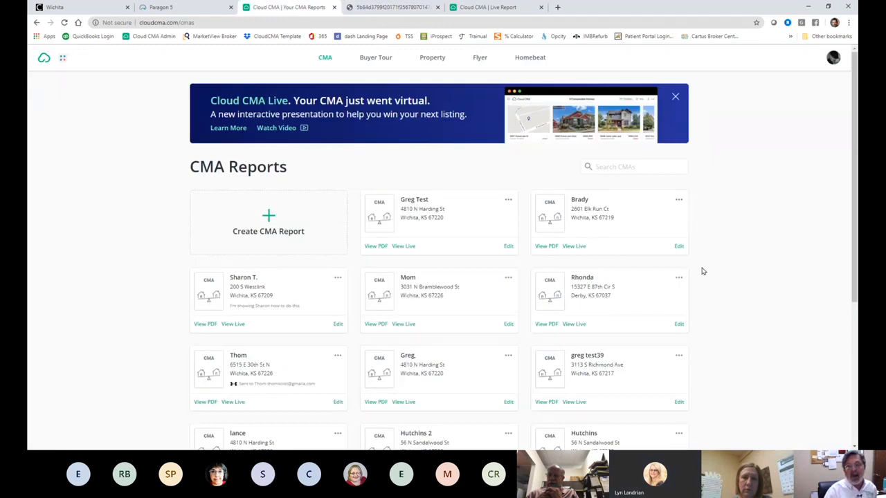
click(391, 8)
scroll(631, 293, down, 3)
scroll(632, 293, down, 2)
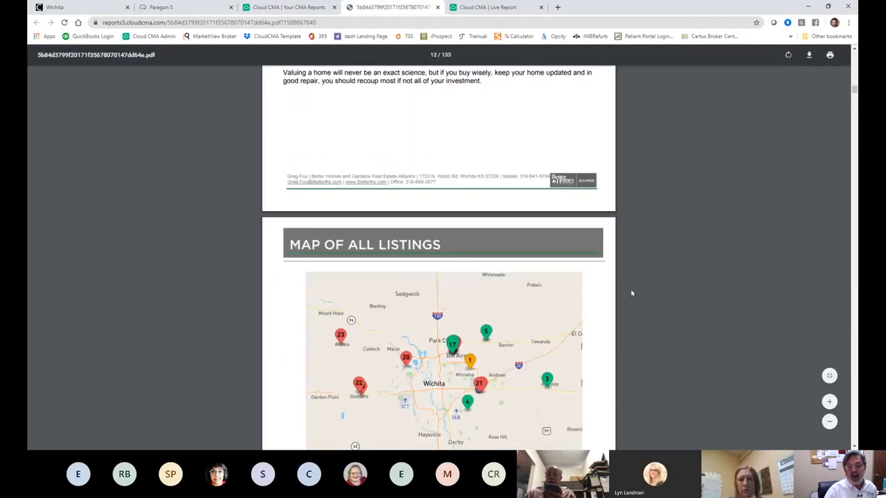
scroll(631, 291, up, 6)
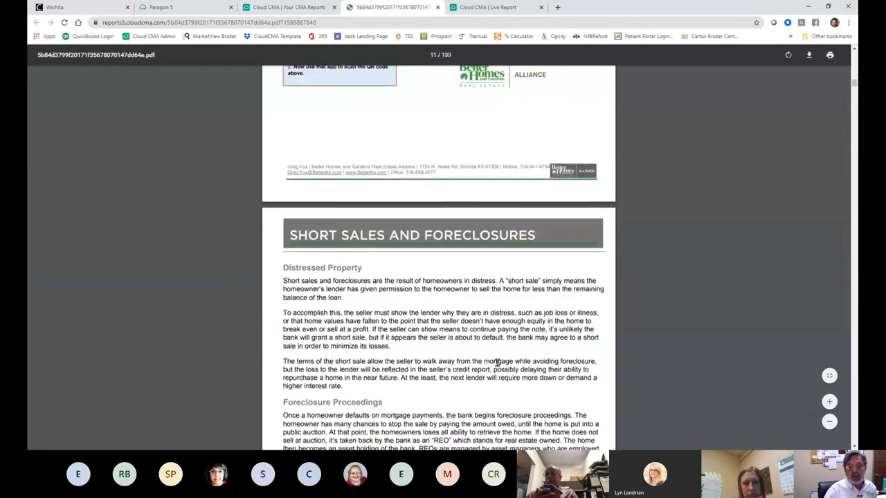
scroll(497, 361, up, 10)
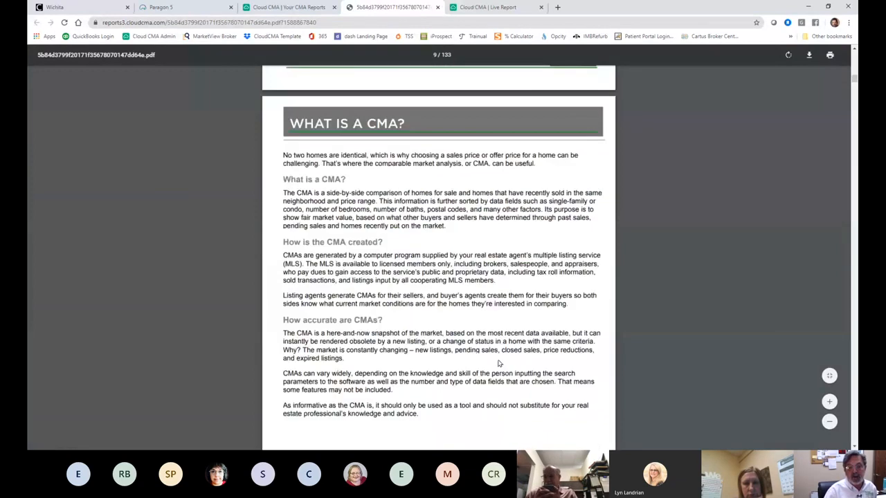
scroll(499, 364, down, 10)
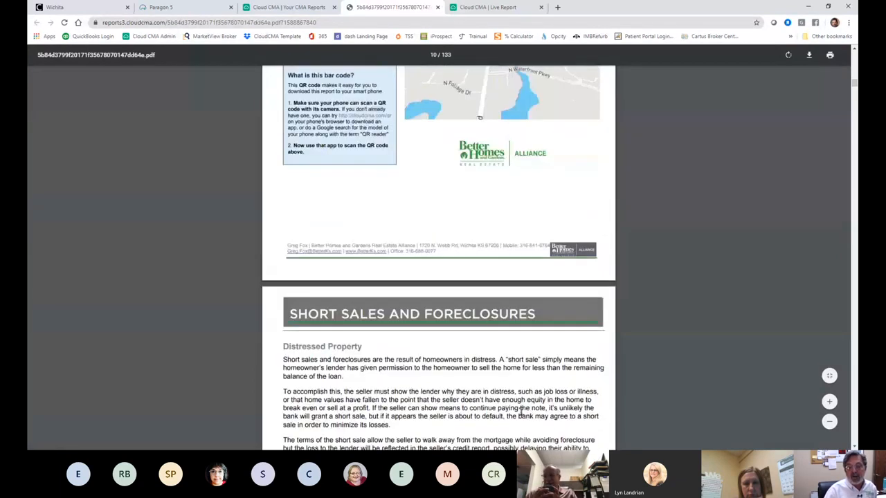
scroll(533, 409, down, 5)
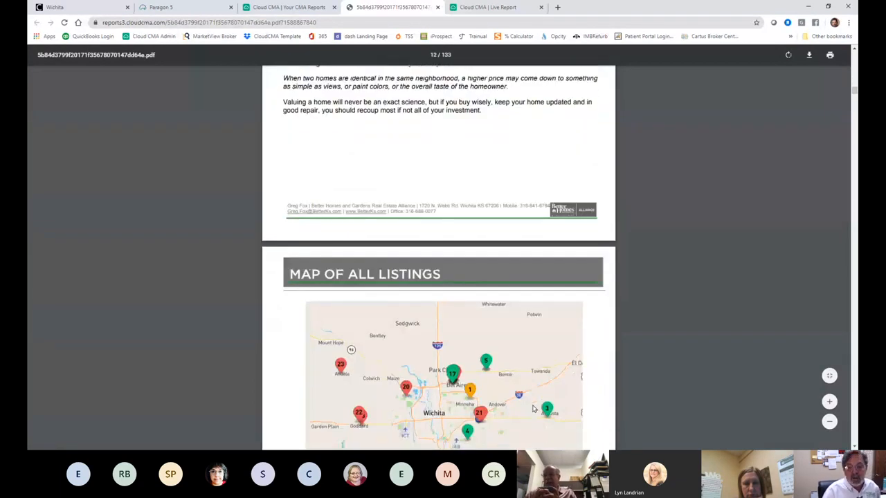
scroll(533, 408, down, 3)
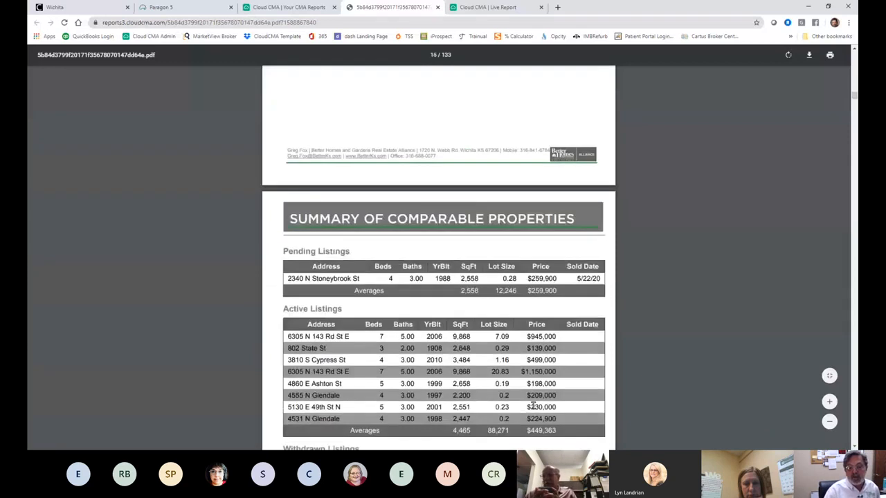
scroll(533, 408, down, 15)
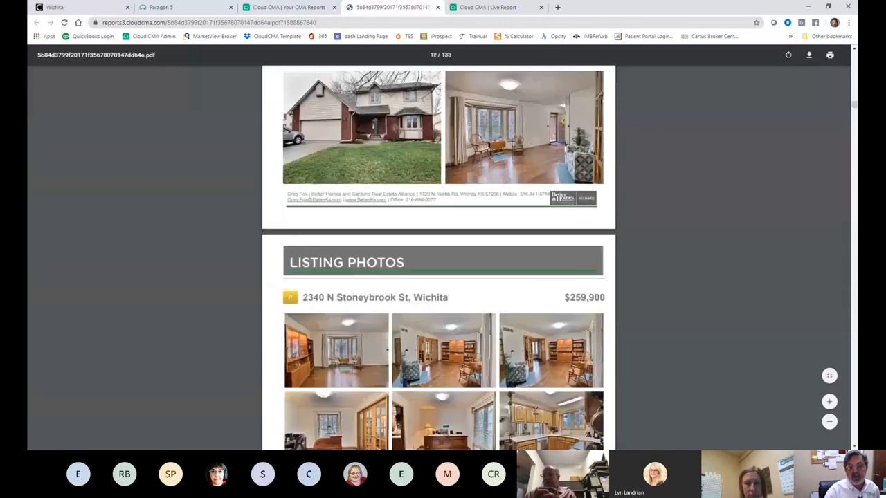
scroll(534, 410, down, 15)
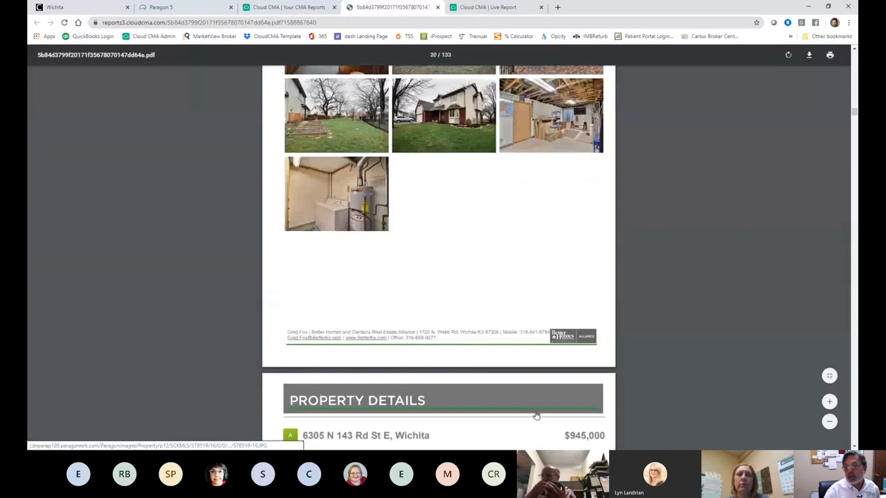
scroll(542, 413, down, 4)
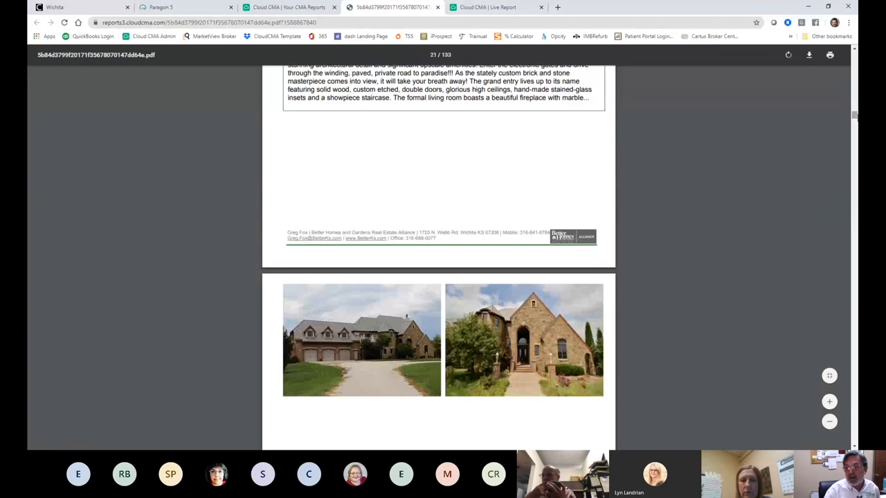
drag(856, 114, 854, 296)
Step: Scroll on to the Intelligent Pricing and Timing pricing-pyramid page near page 127
scroll(707, 287, down, 3)
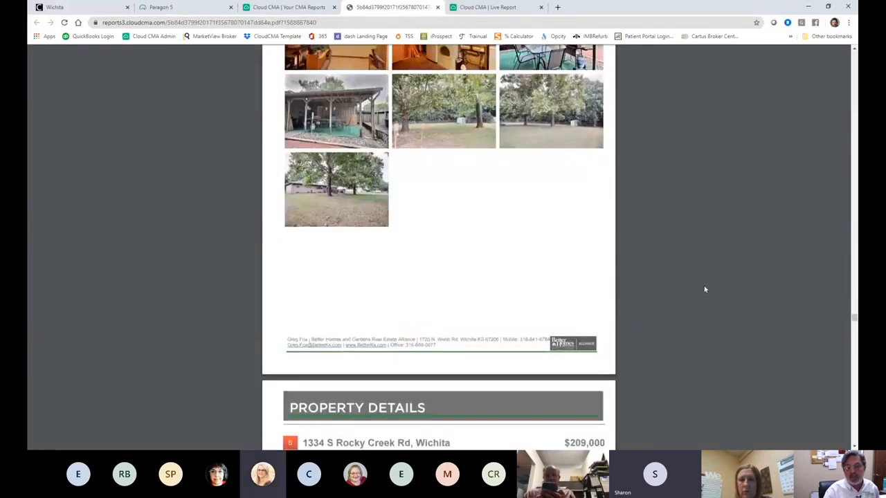
scroll(703, 293, down, 4)
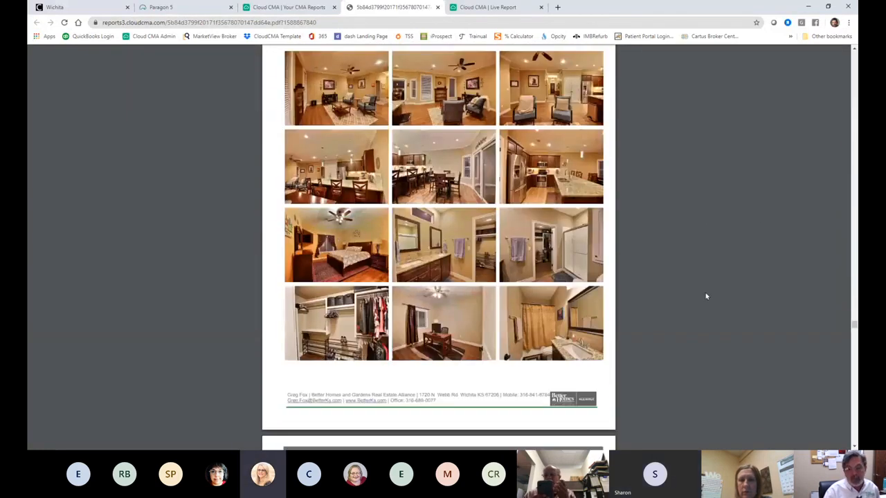
scroll(706, 296, down, 11)
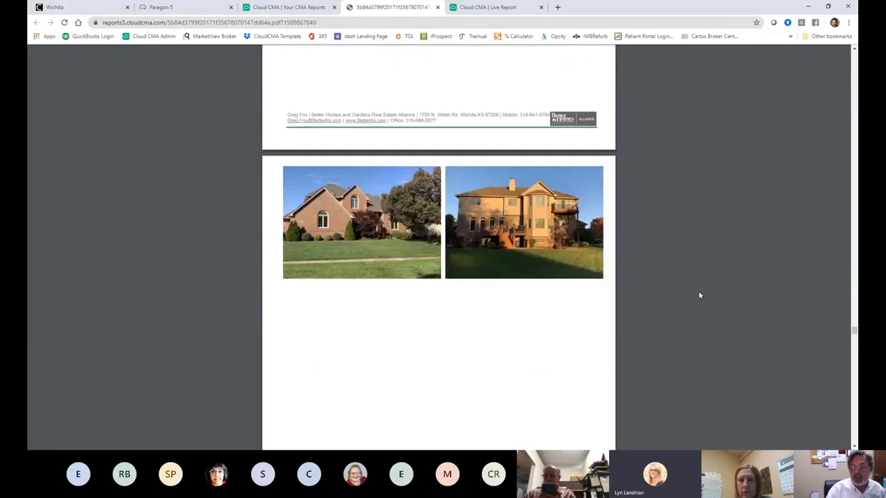
scroll(699, 295, down, 15)
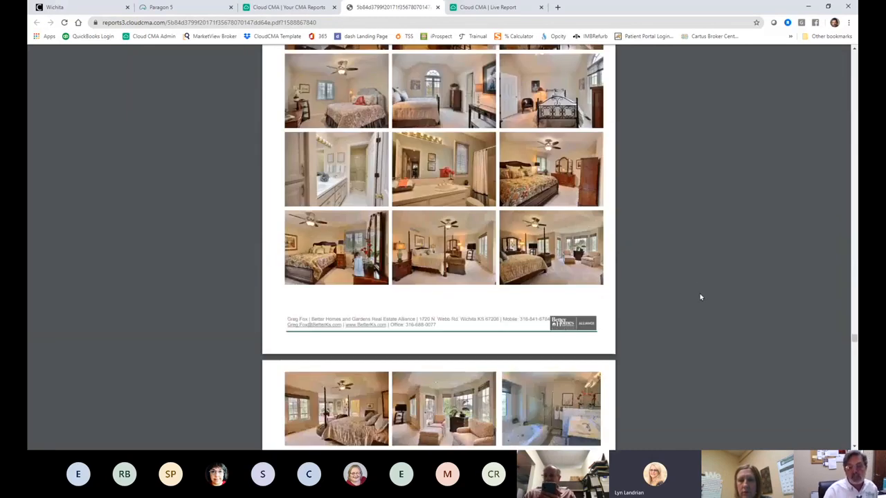
scroll(700, 297, down, 10)
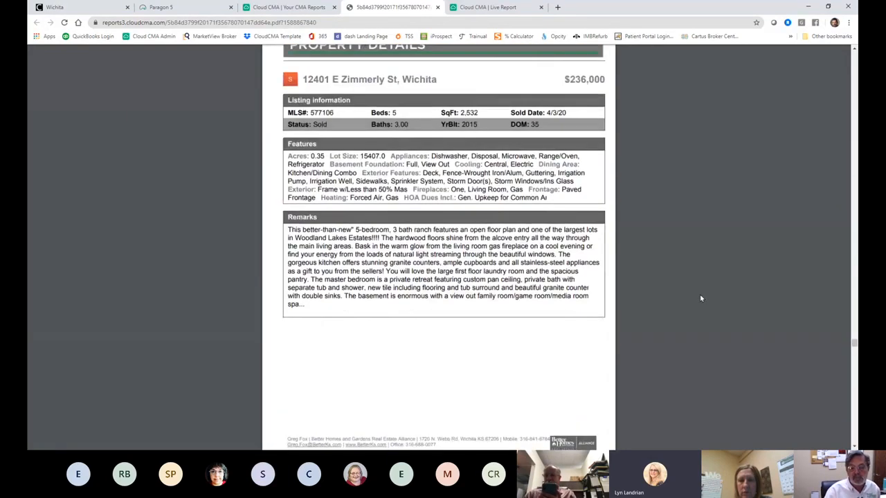
scroll(700, 298, down, 12)
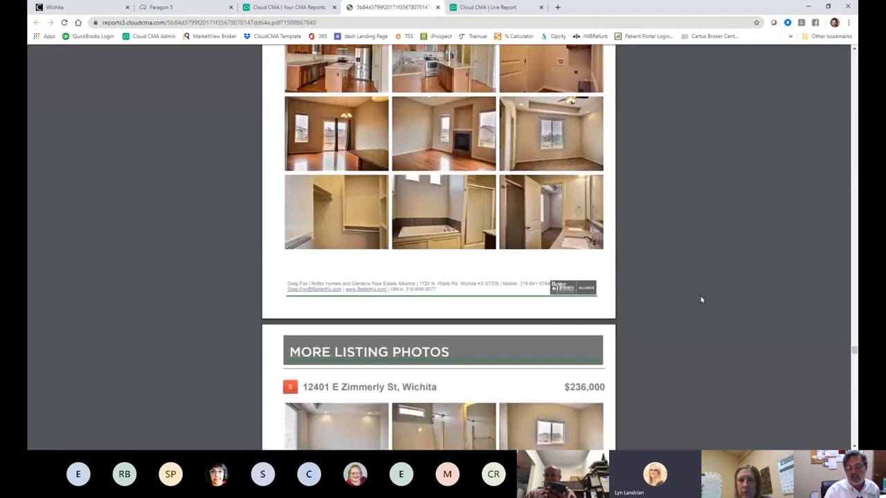
scroll(701, 299, down, 12)
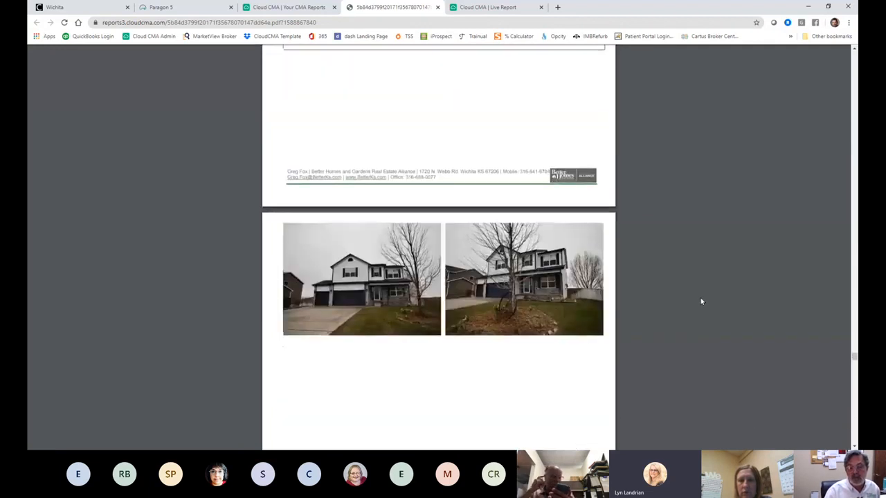
scroll(700, 301, down, 12)
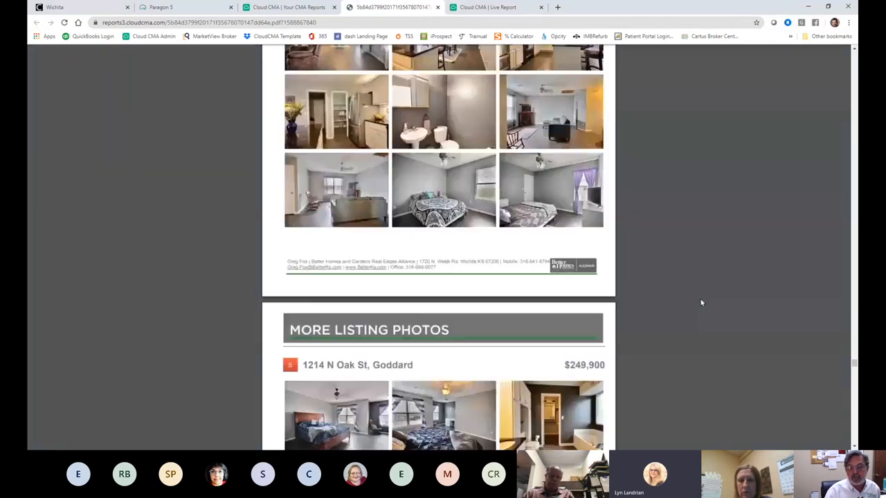
scroll(700, 302, down, 12)
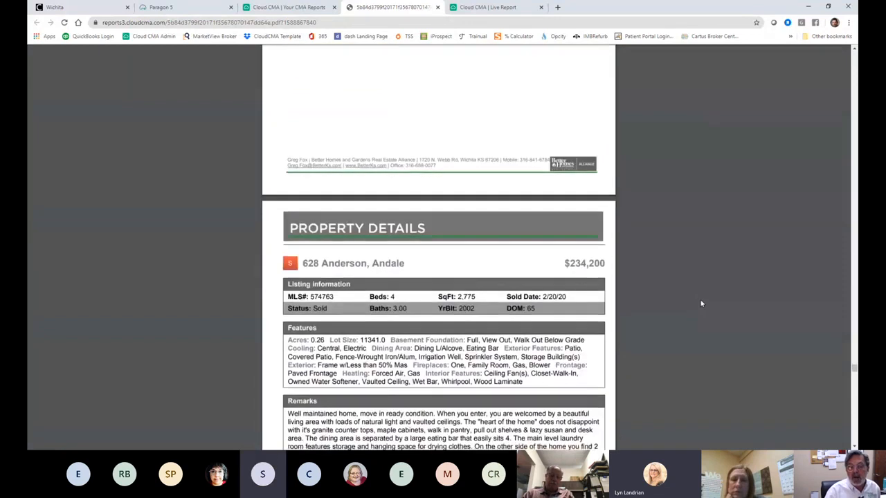
scroll(701, 303, down, 5)
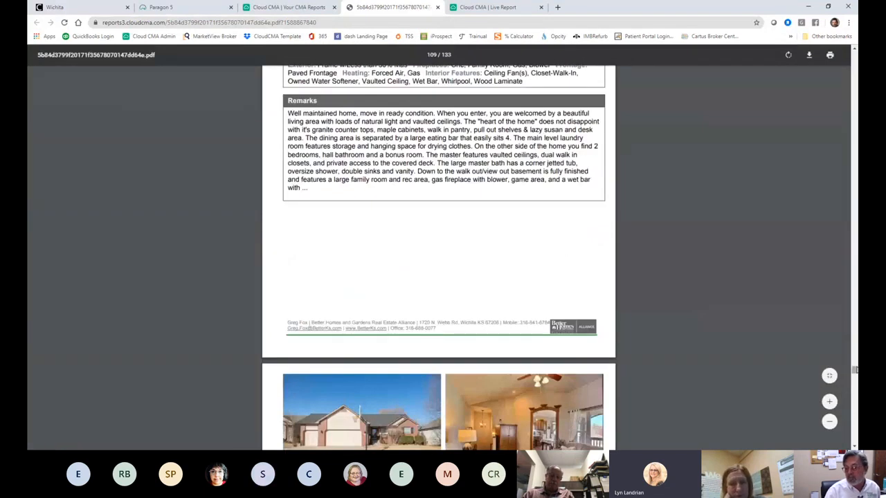
drag(856, 370, 855, 409)
right_click(855, 409)
click(654, 333)
scroll(665, 331, down, 5)
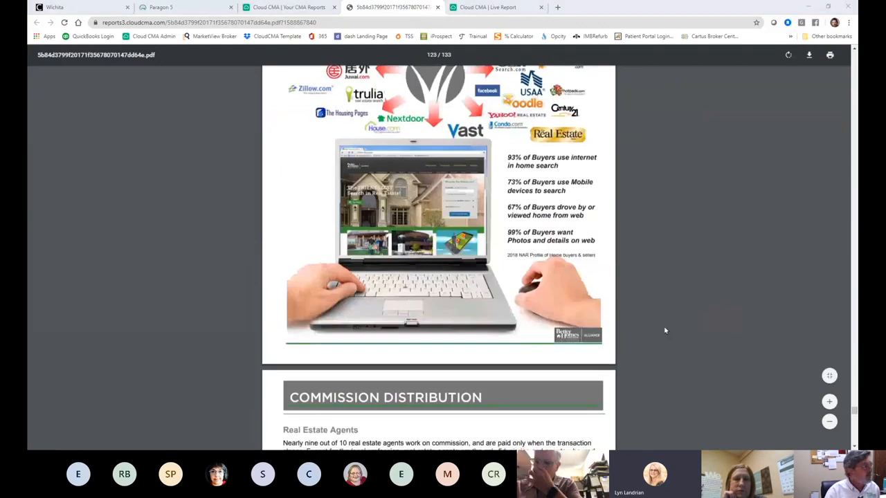
scroll(664, 331, down, 2)
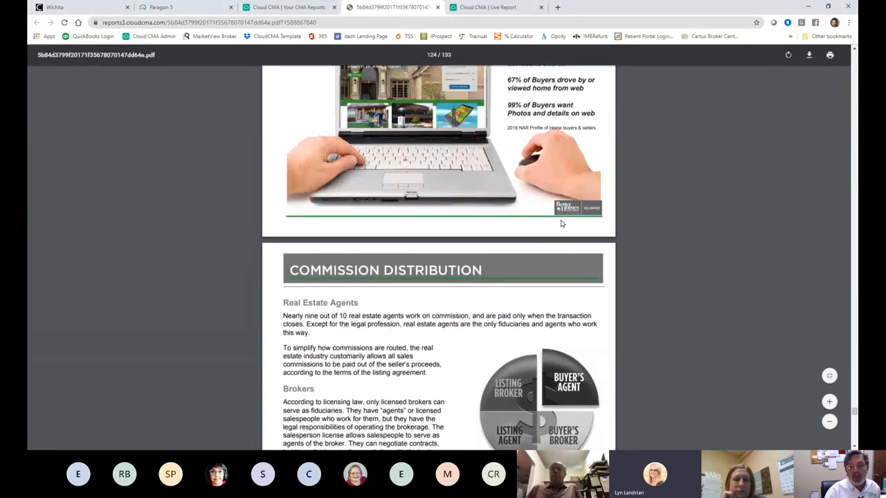
scroll(561, 223, down, 3)
scroll(562, 224, down, 5)
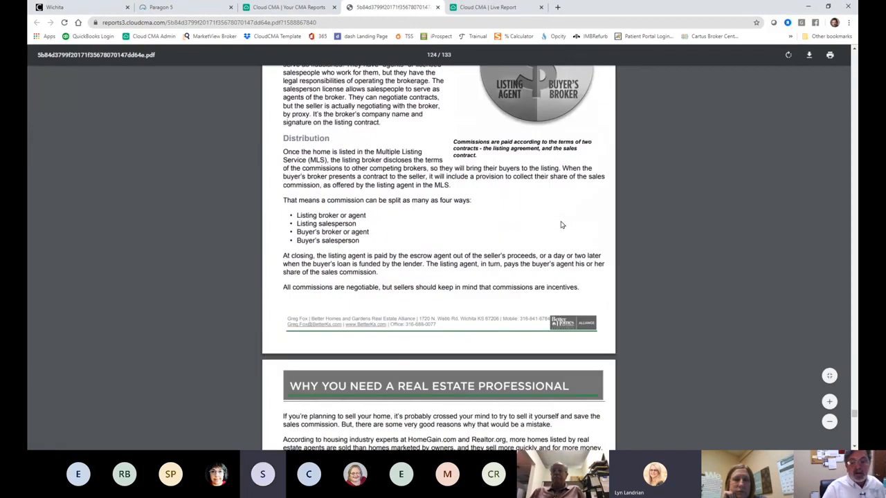
scroll(566, 225, down, 8)
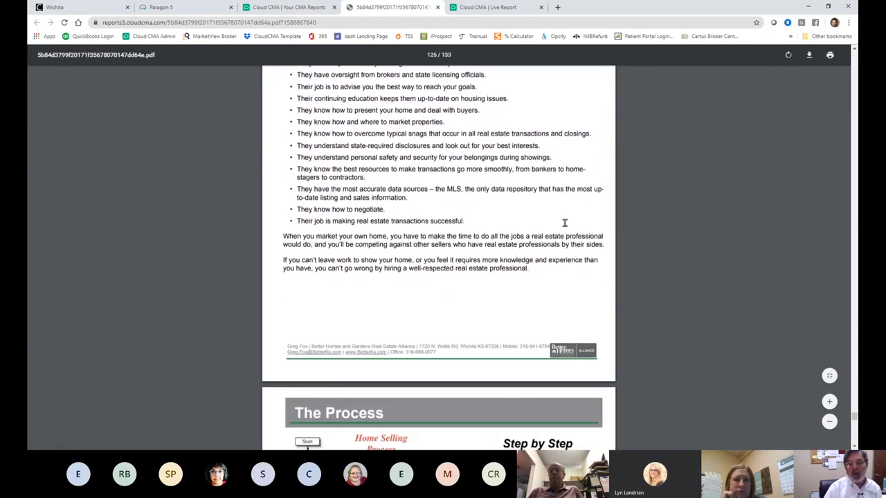
scroll(566, 223, down, 5)
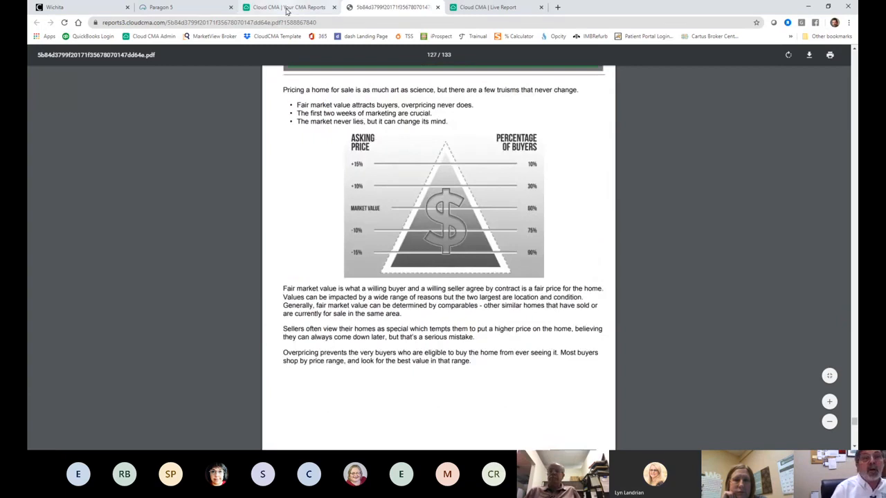
Step: Switch to the 'Cloud CMA | Your CMA Reports' tab to see the saved reports list
click(287, 9)
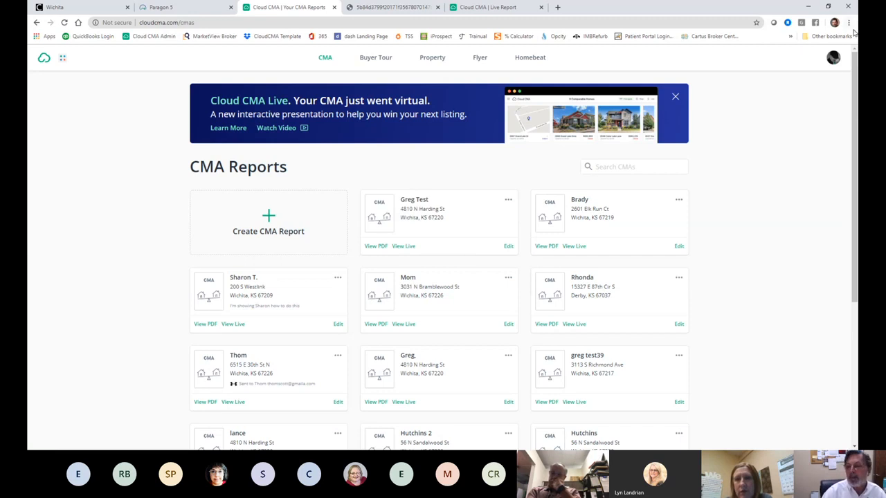
Step: View the seven Custom Pages in Account Settings, then go back, landing on Page Not Found
click(833, 60)
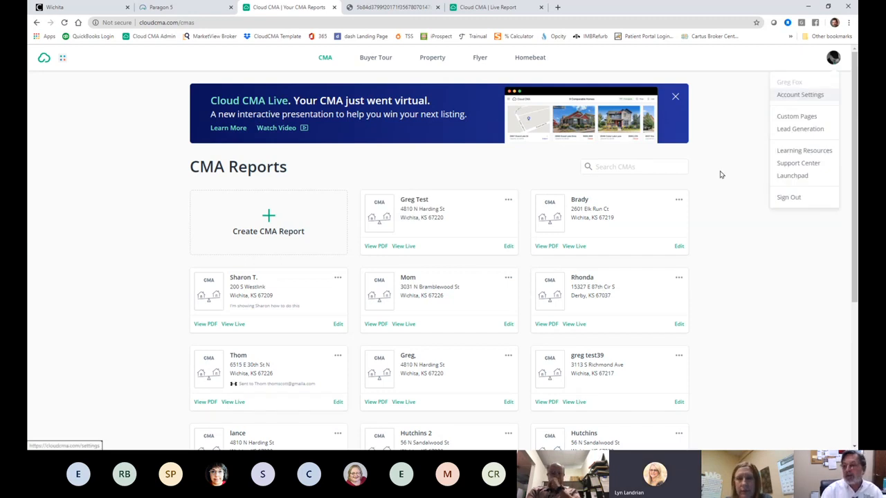
click(782, 118)
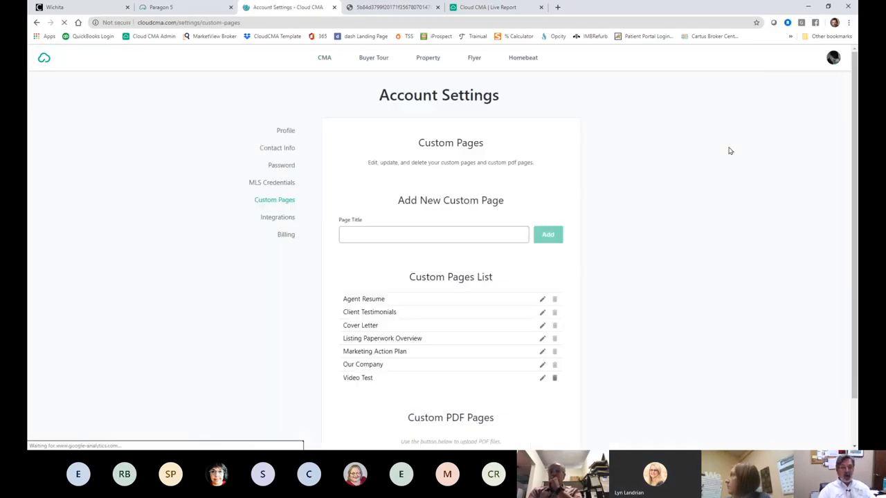
scroll(719, 165, down, 2)
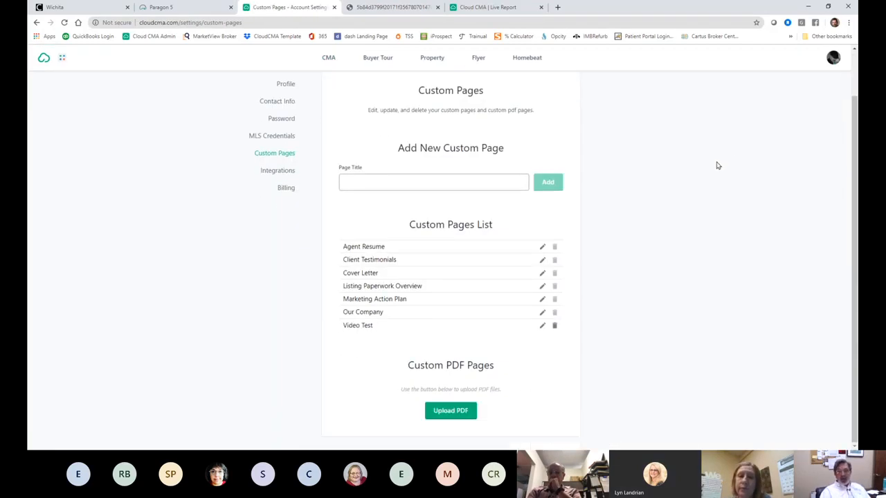
scroll(718, 162, up, 2)
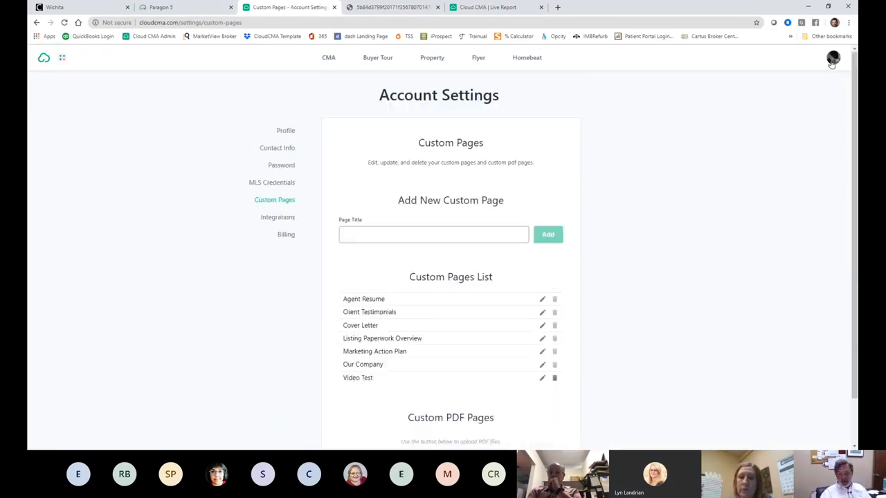
click(37, 23)
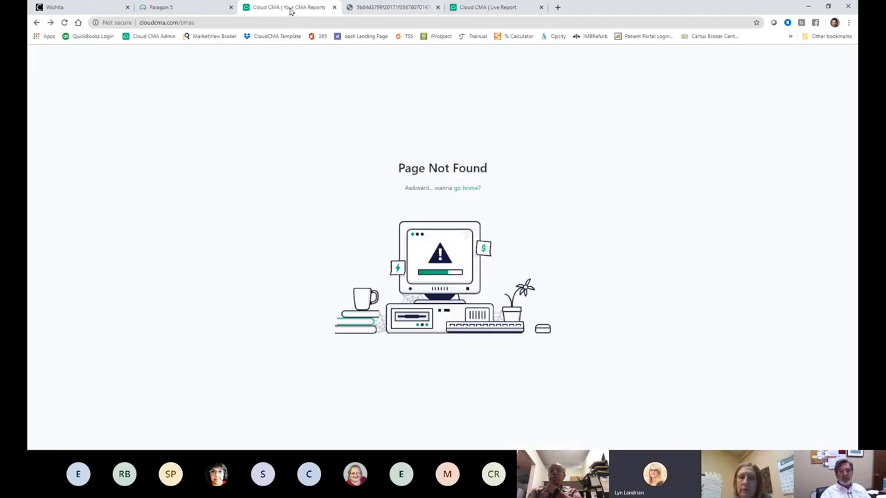
click(471, 188)
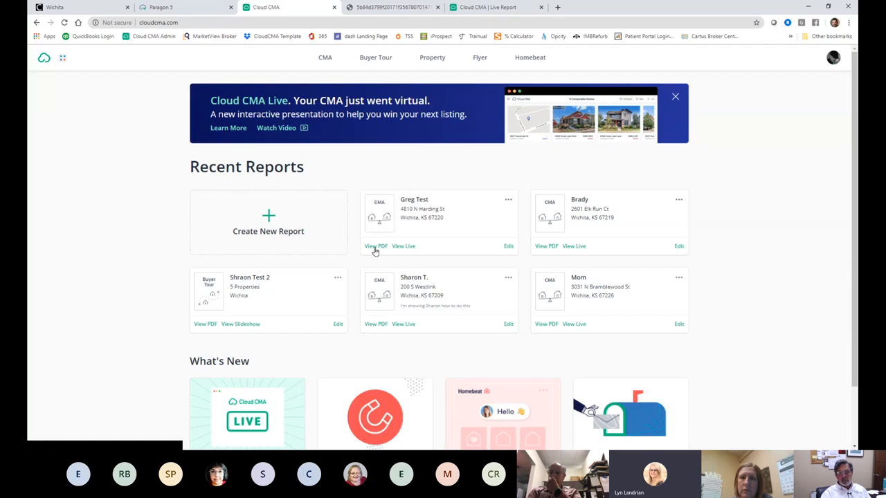
click(272, 221)
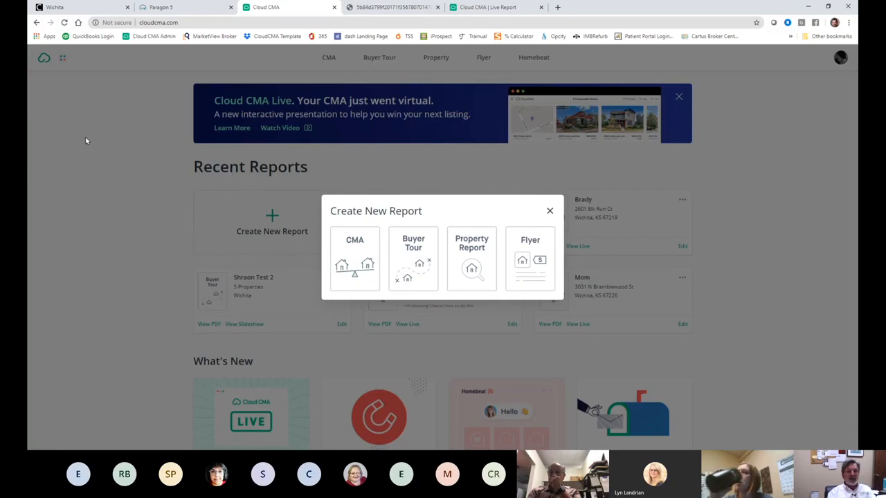
click(549, 211)
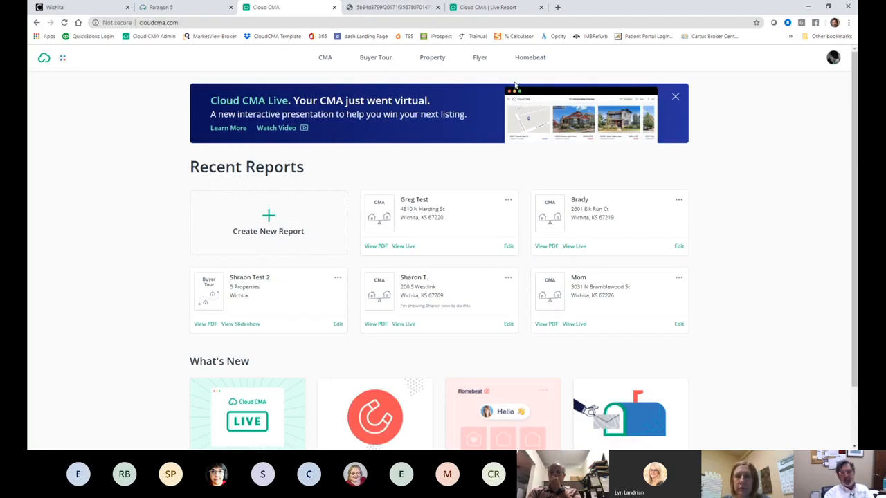
click(402, 246)
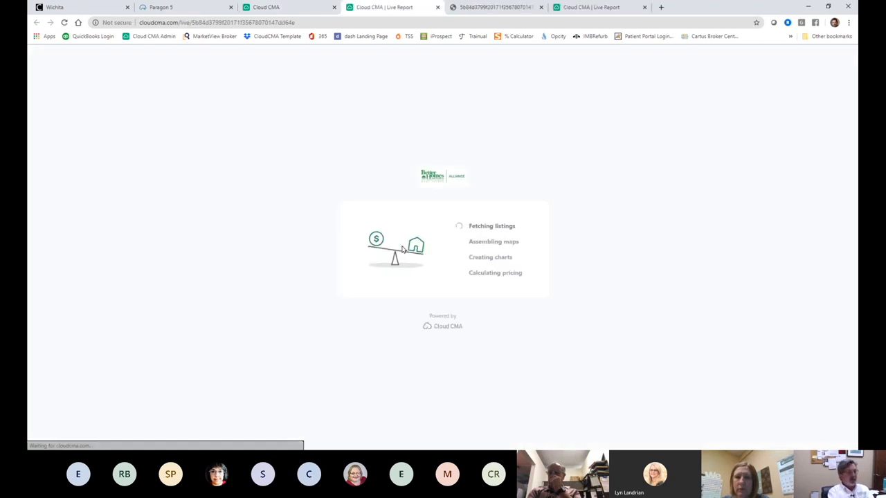